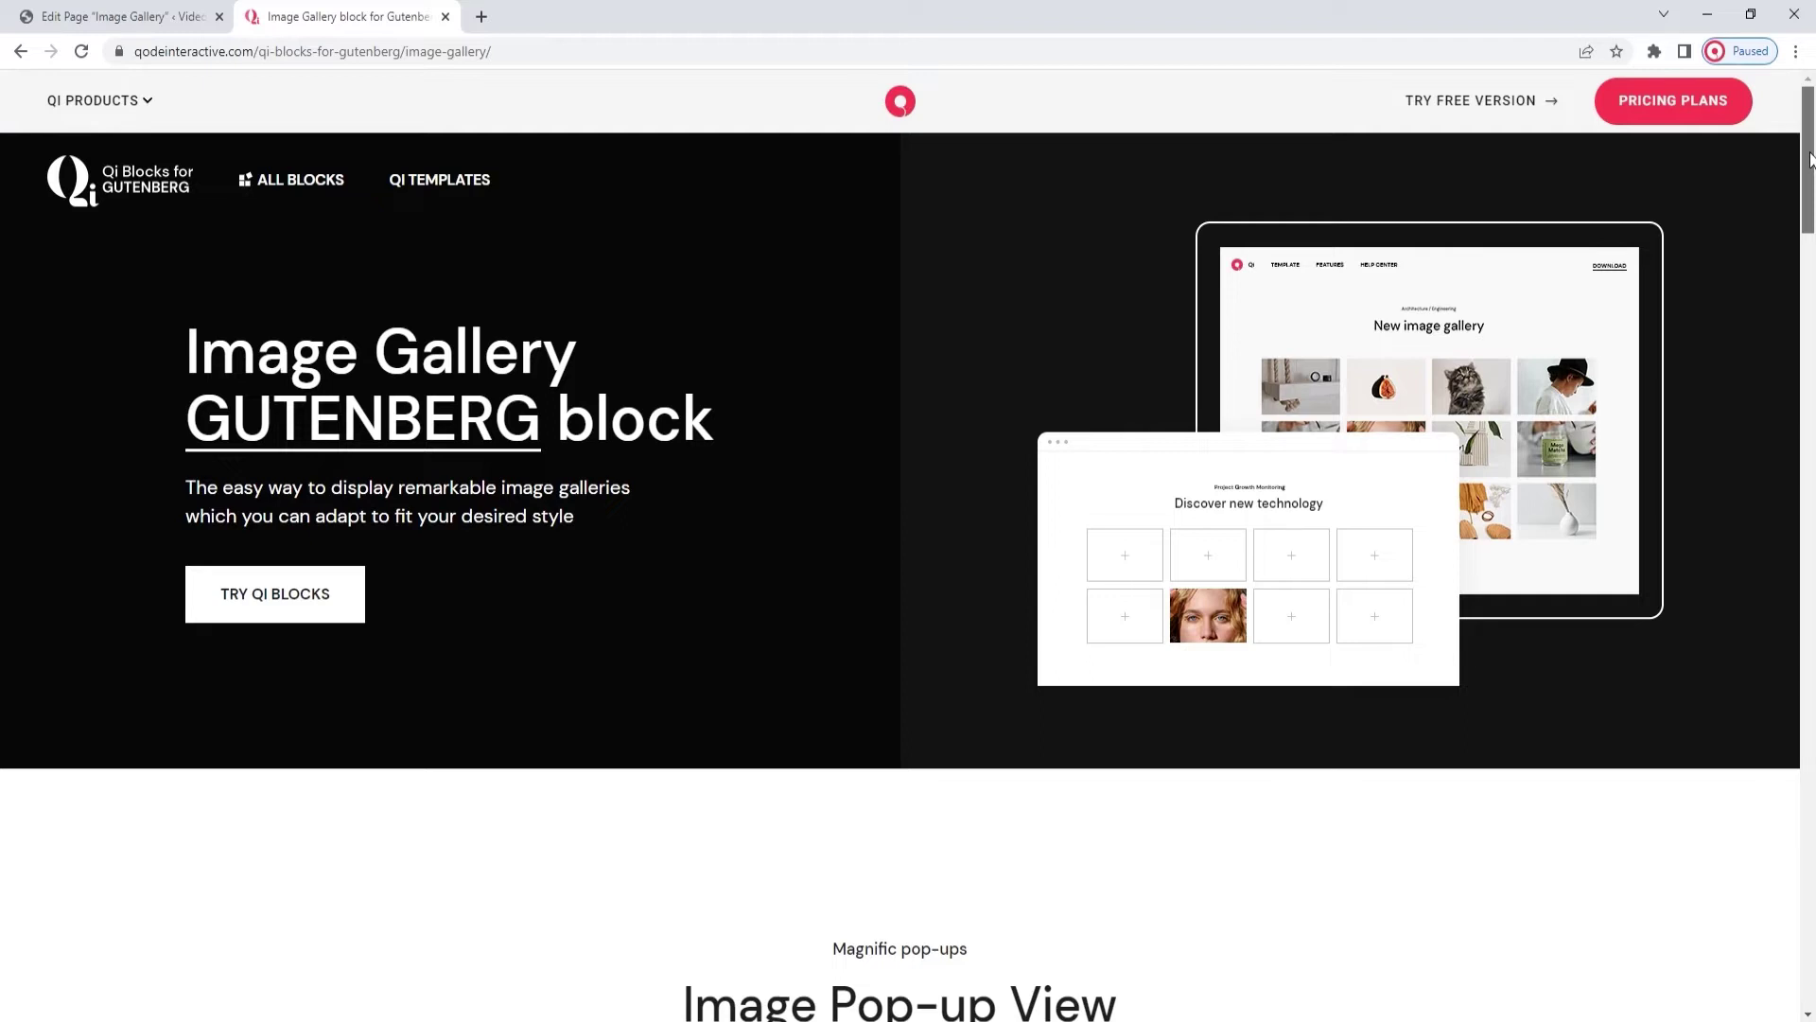
Step: Browse the Qi Image Gallery demo examples, then go back to the Image Gallery page editor
left_click_drag(1810, 159, 1811, 796)
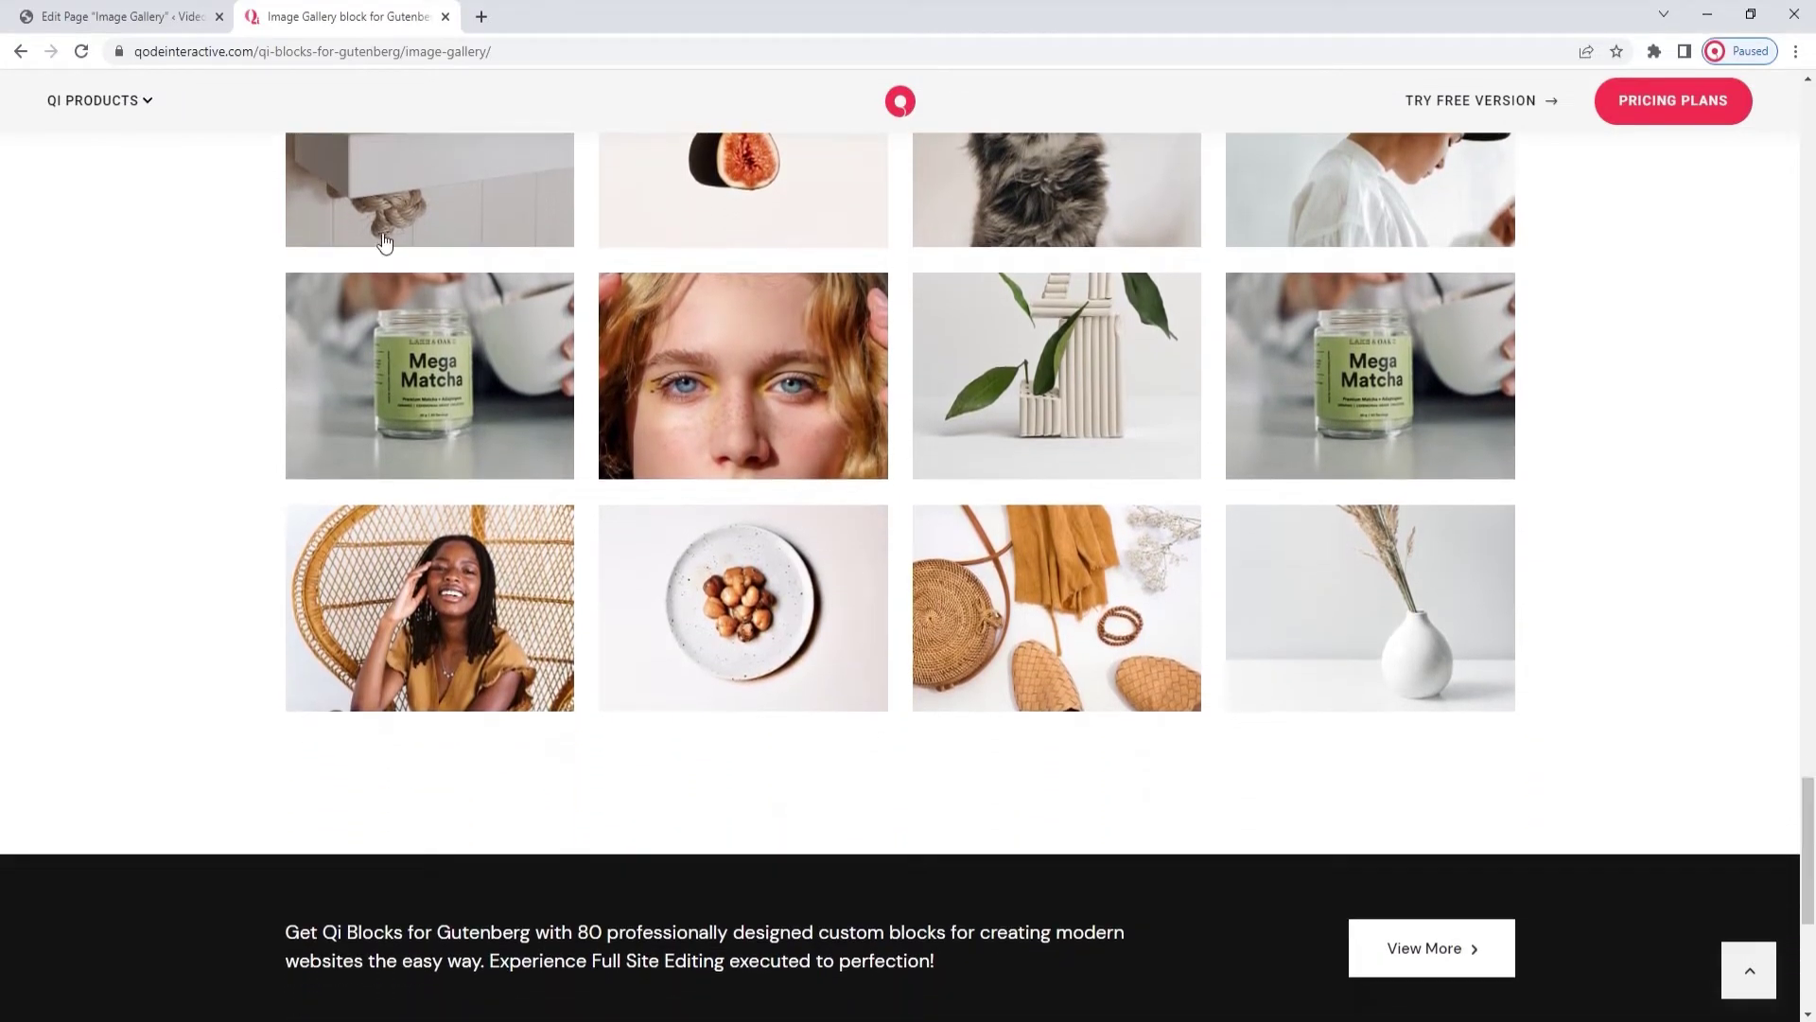
left_click(145, 21)
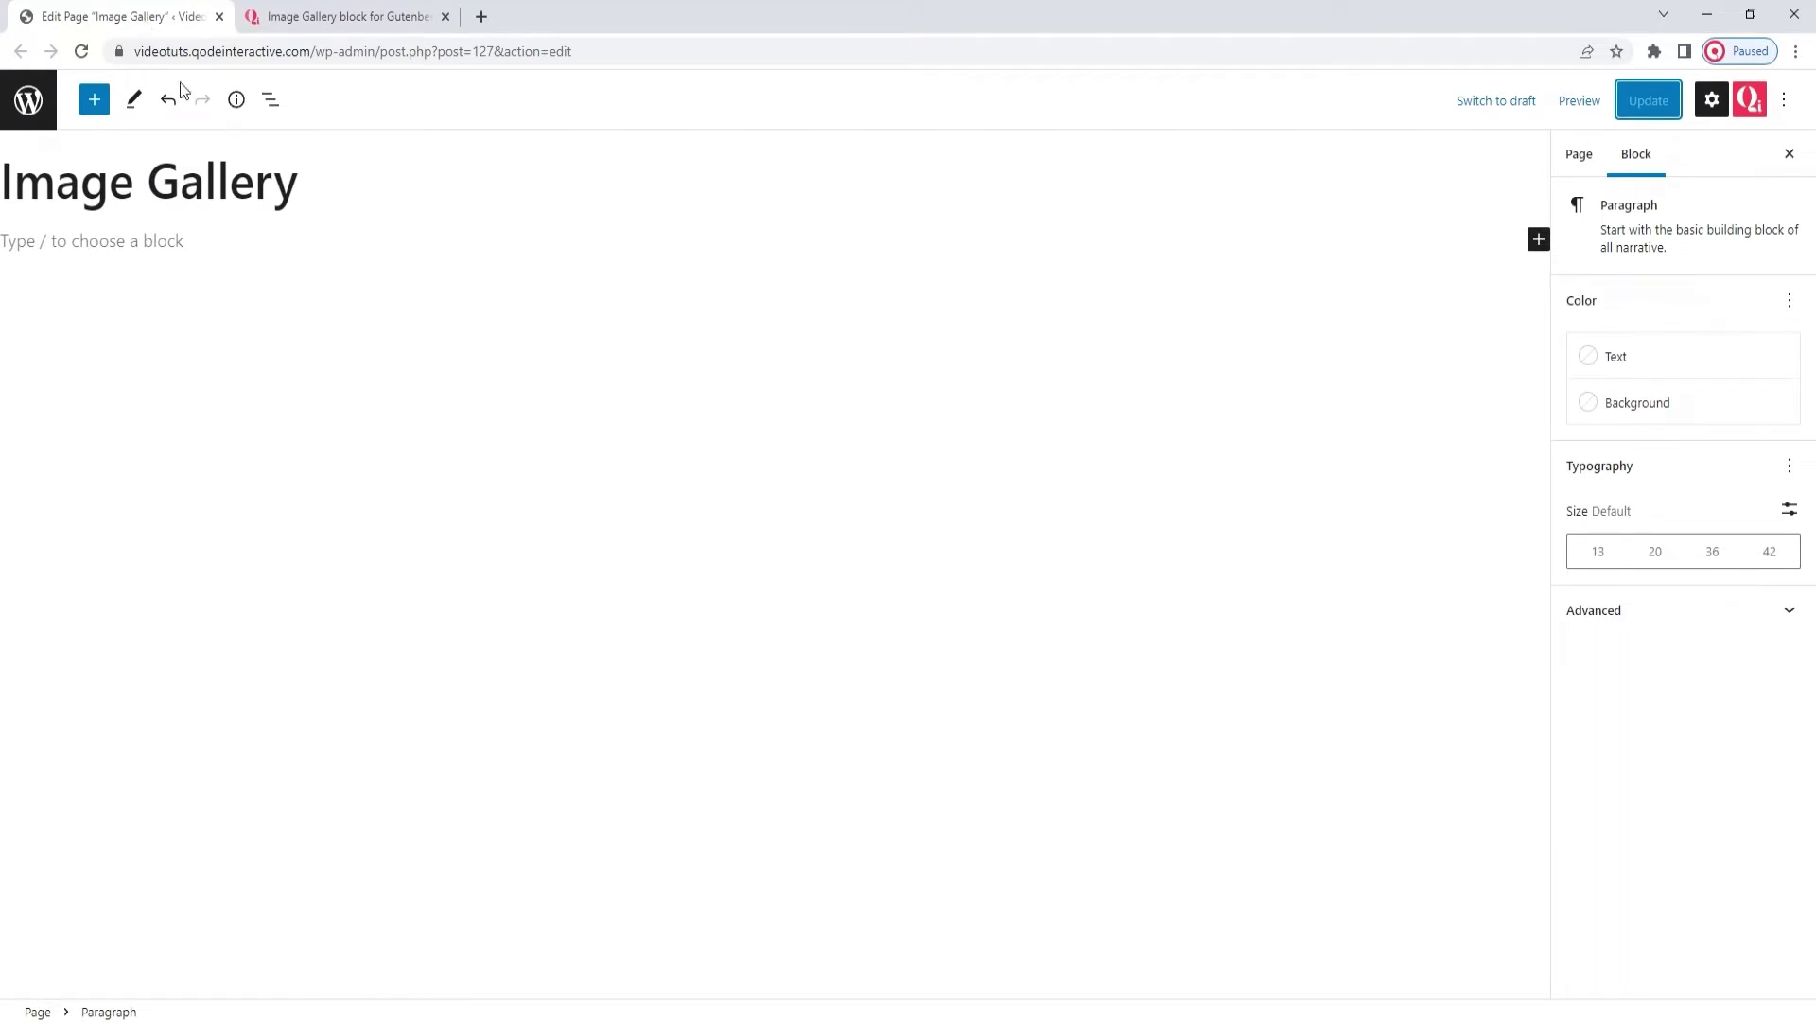
left_click(224, 147)
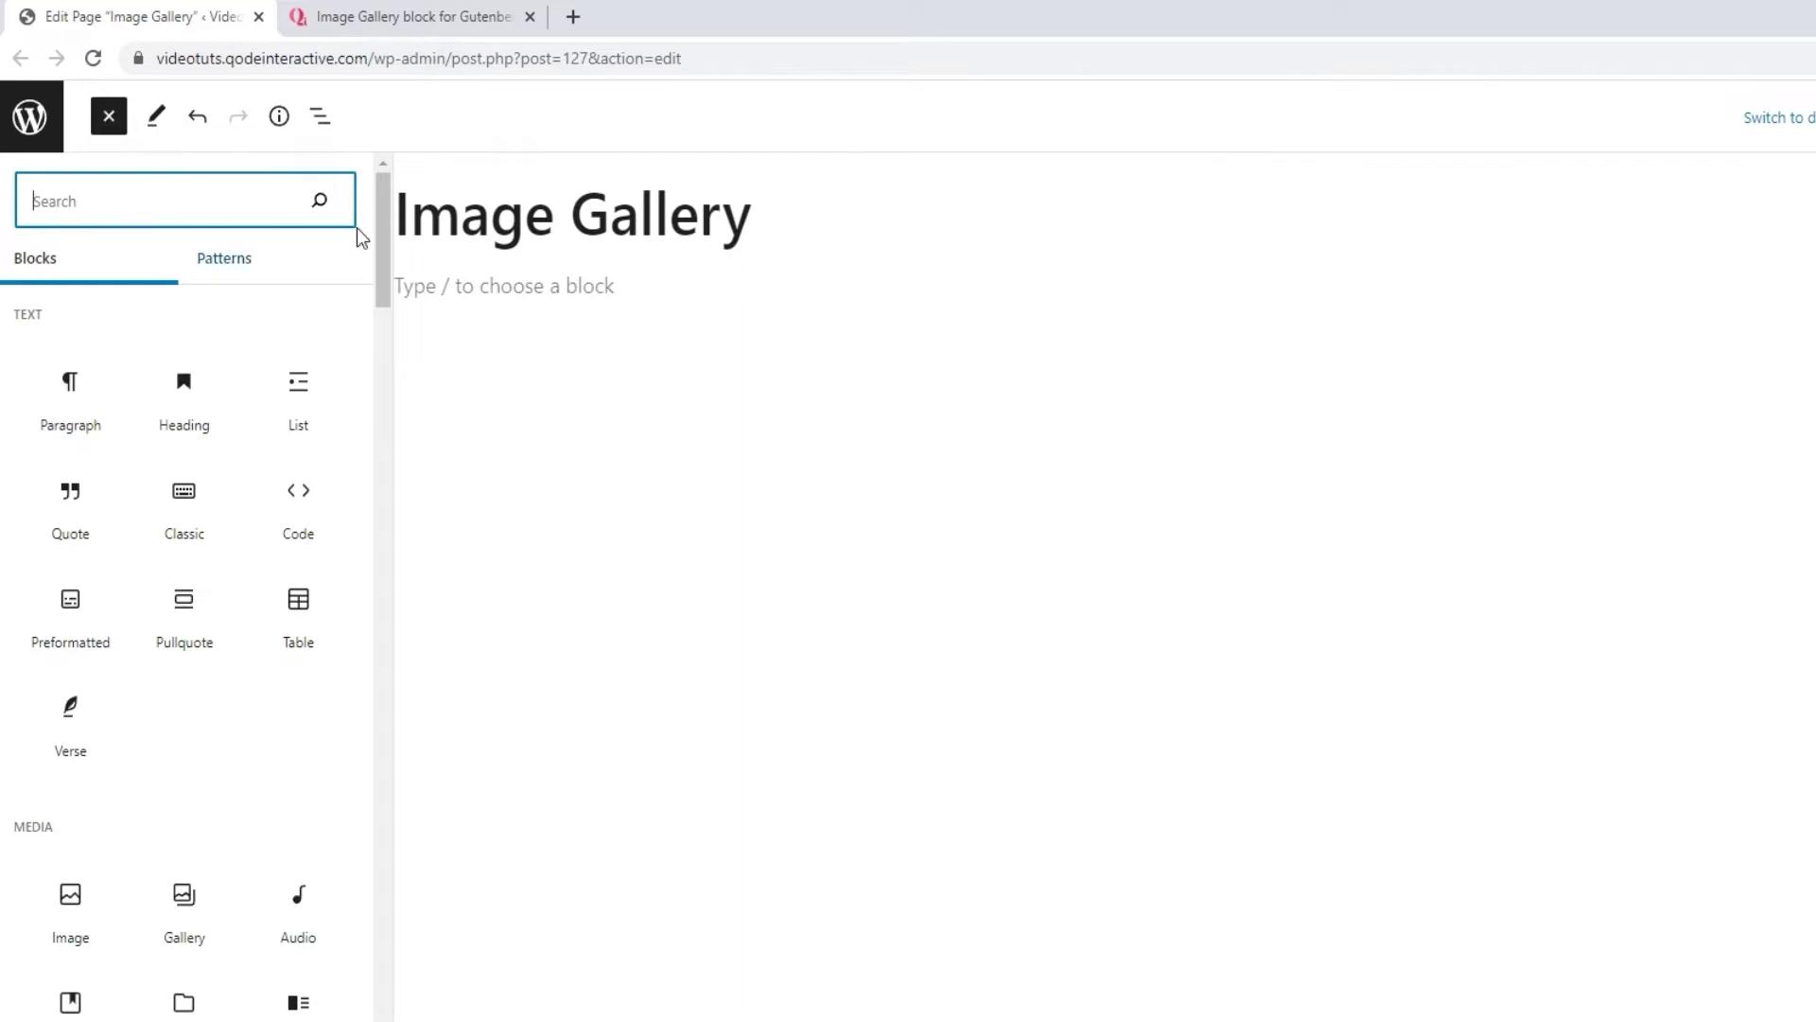
left_click_drag(380, 208, 381, 753)
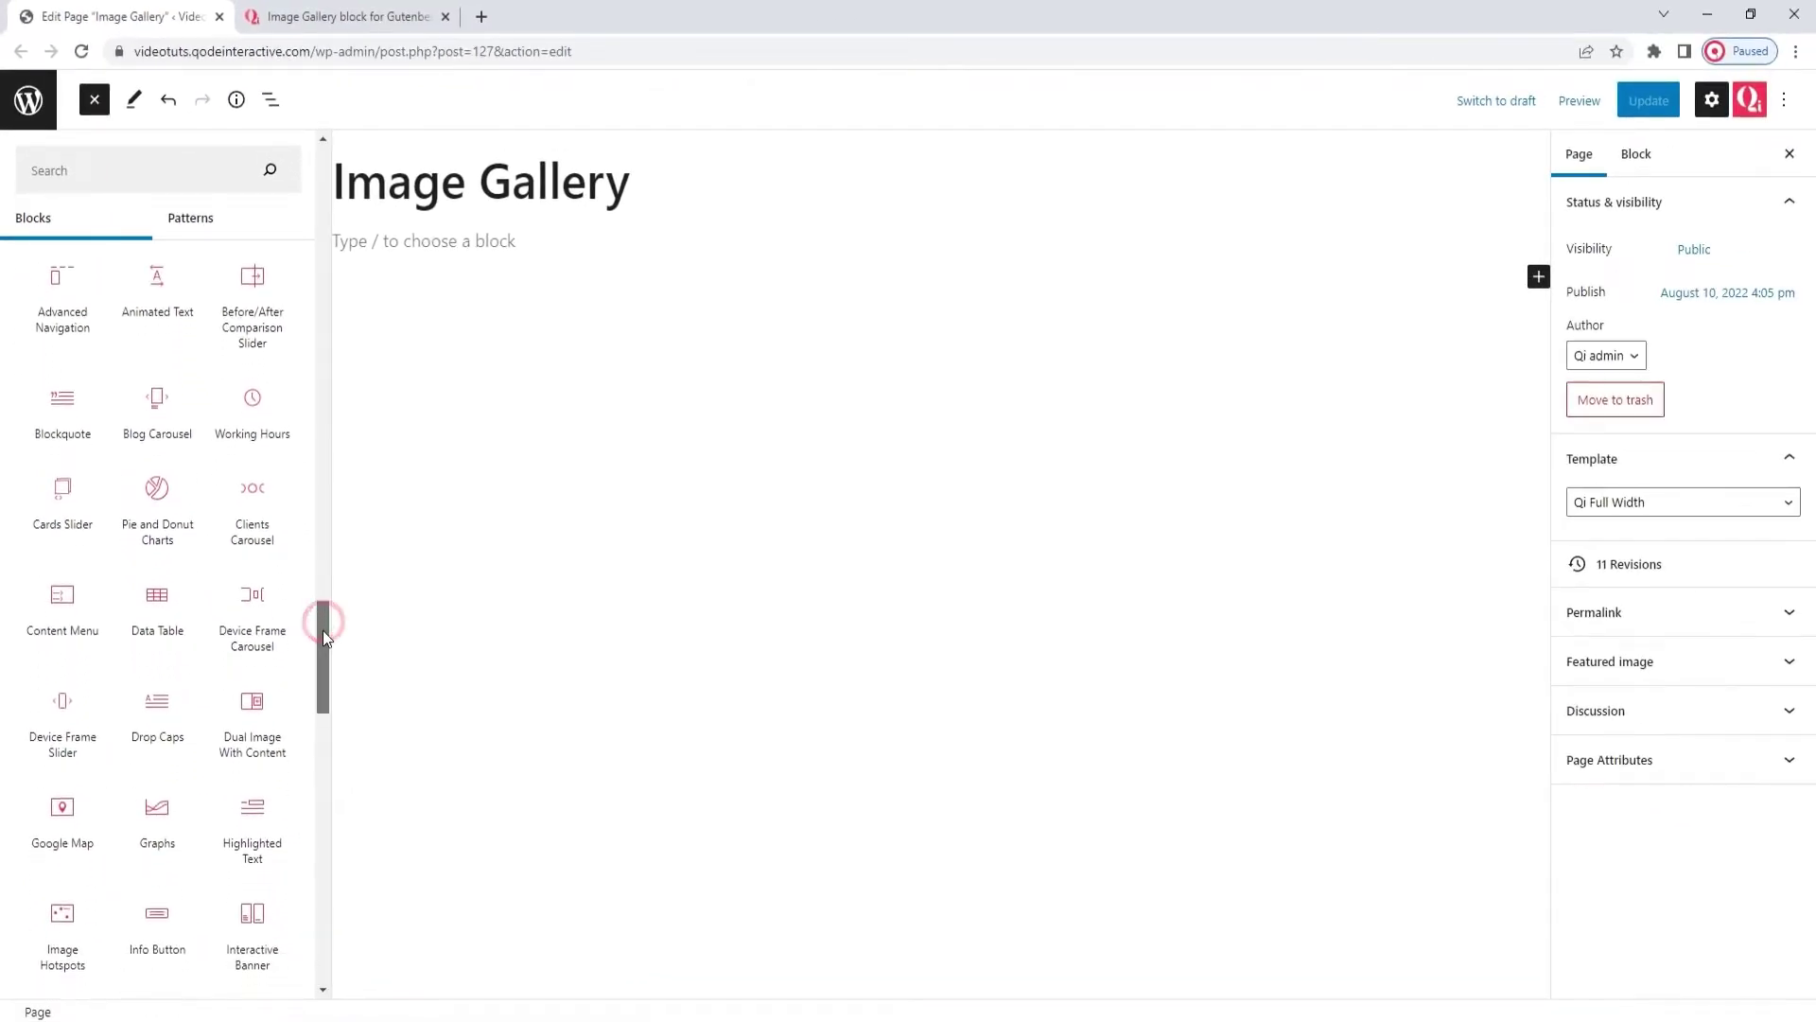
left_click_drag(321, 630, 304, 910)
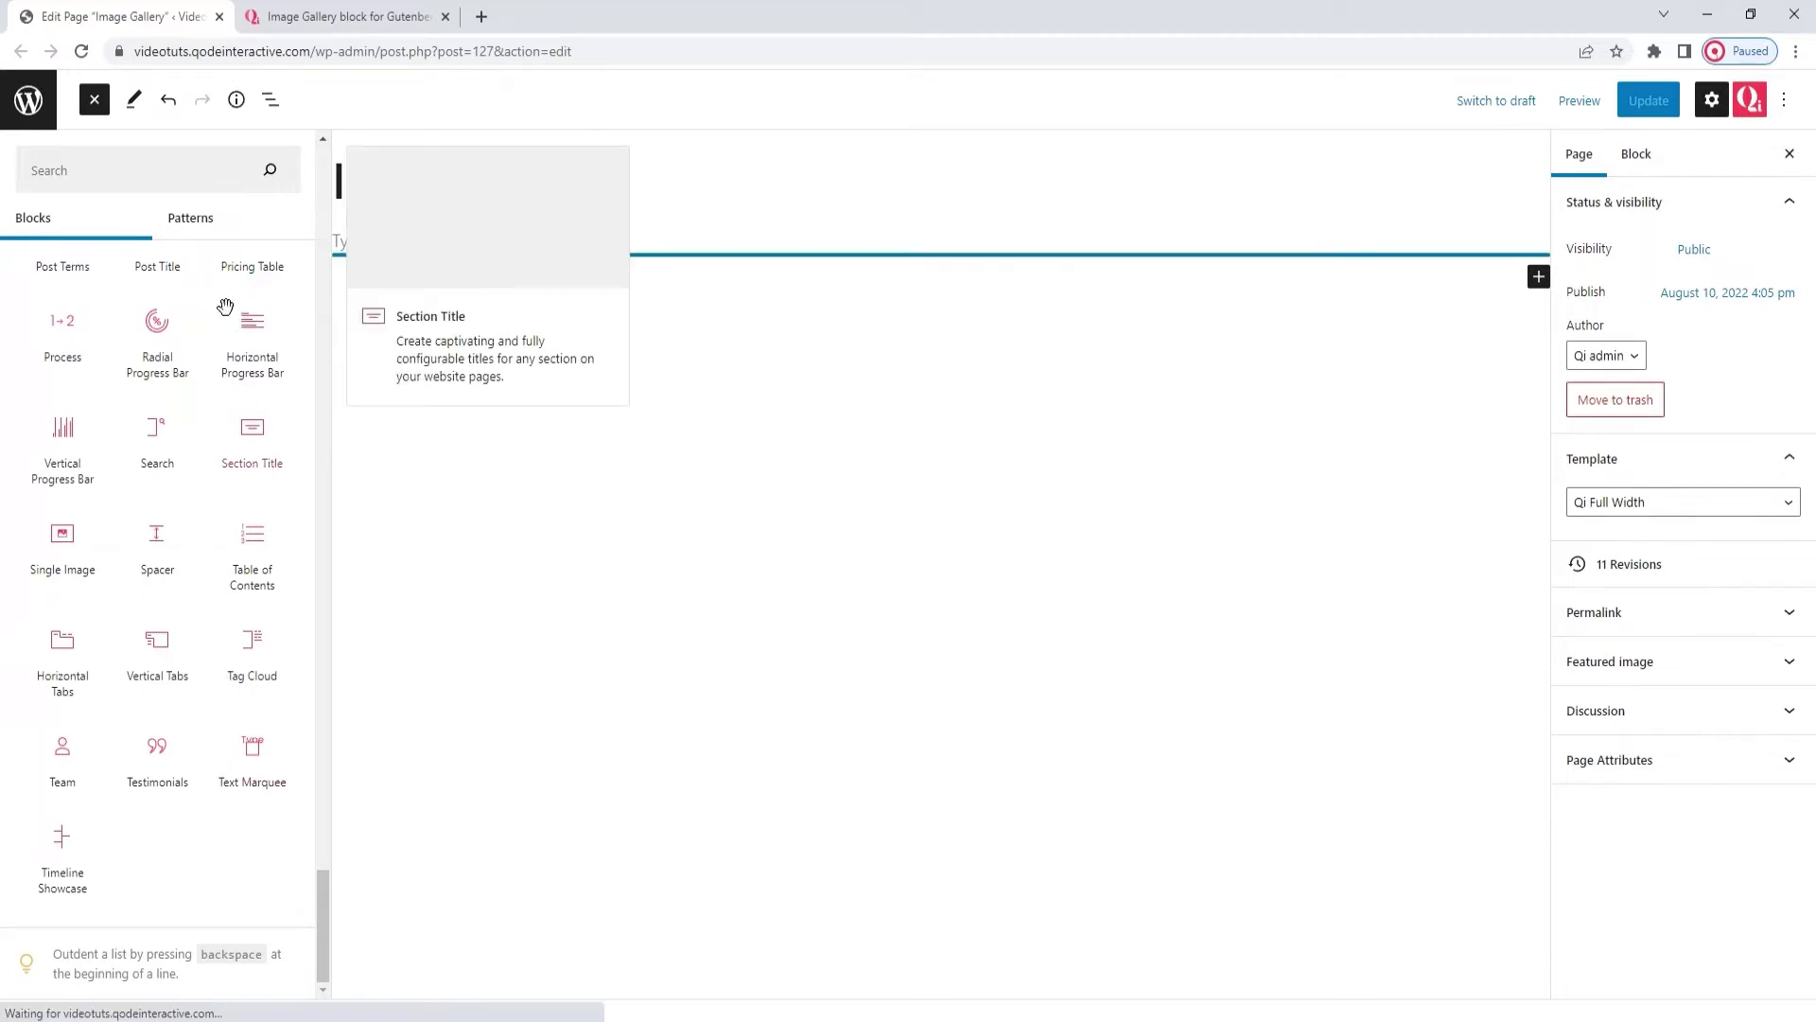
left_click(93, 99)
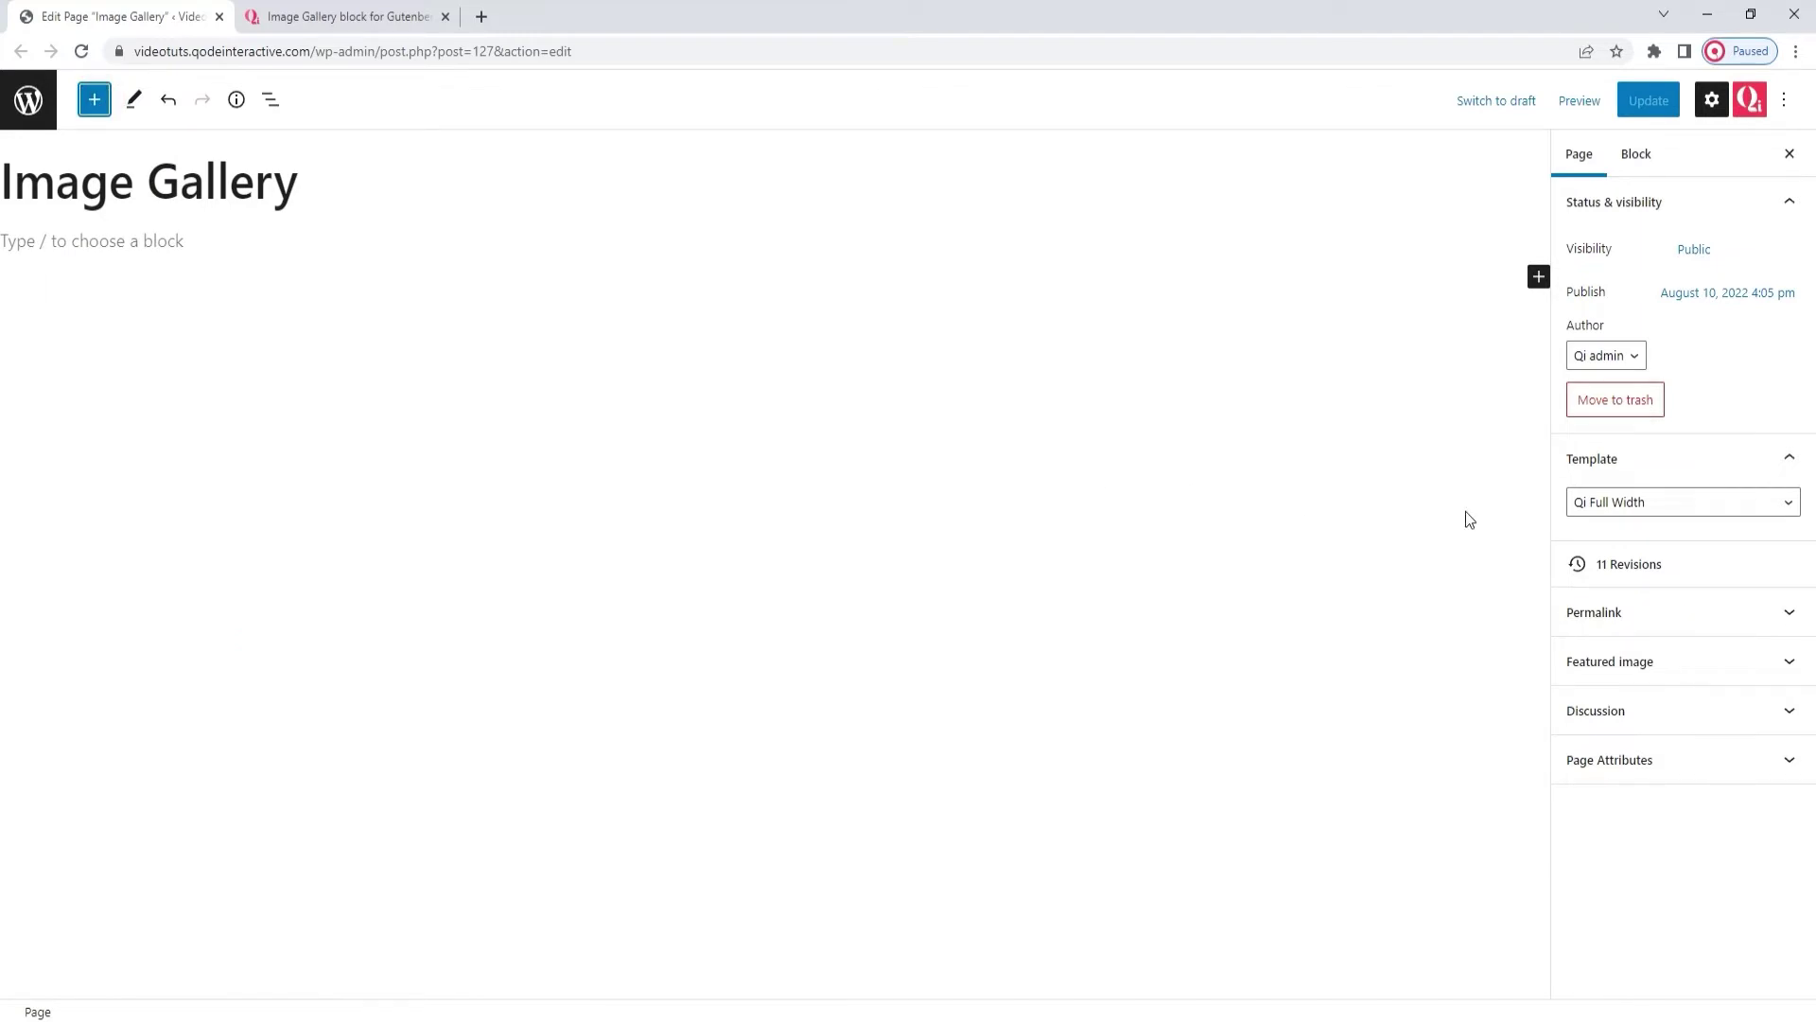
Step: Insert a Qi Image Gallery block into the page from the quick inserter
left_click(1538, 276)
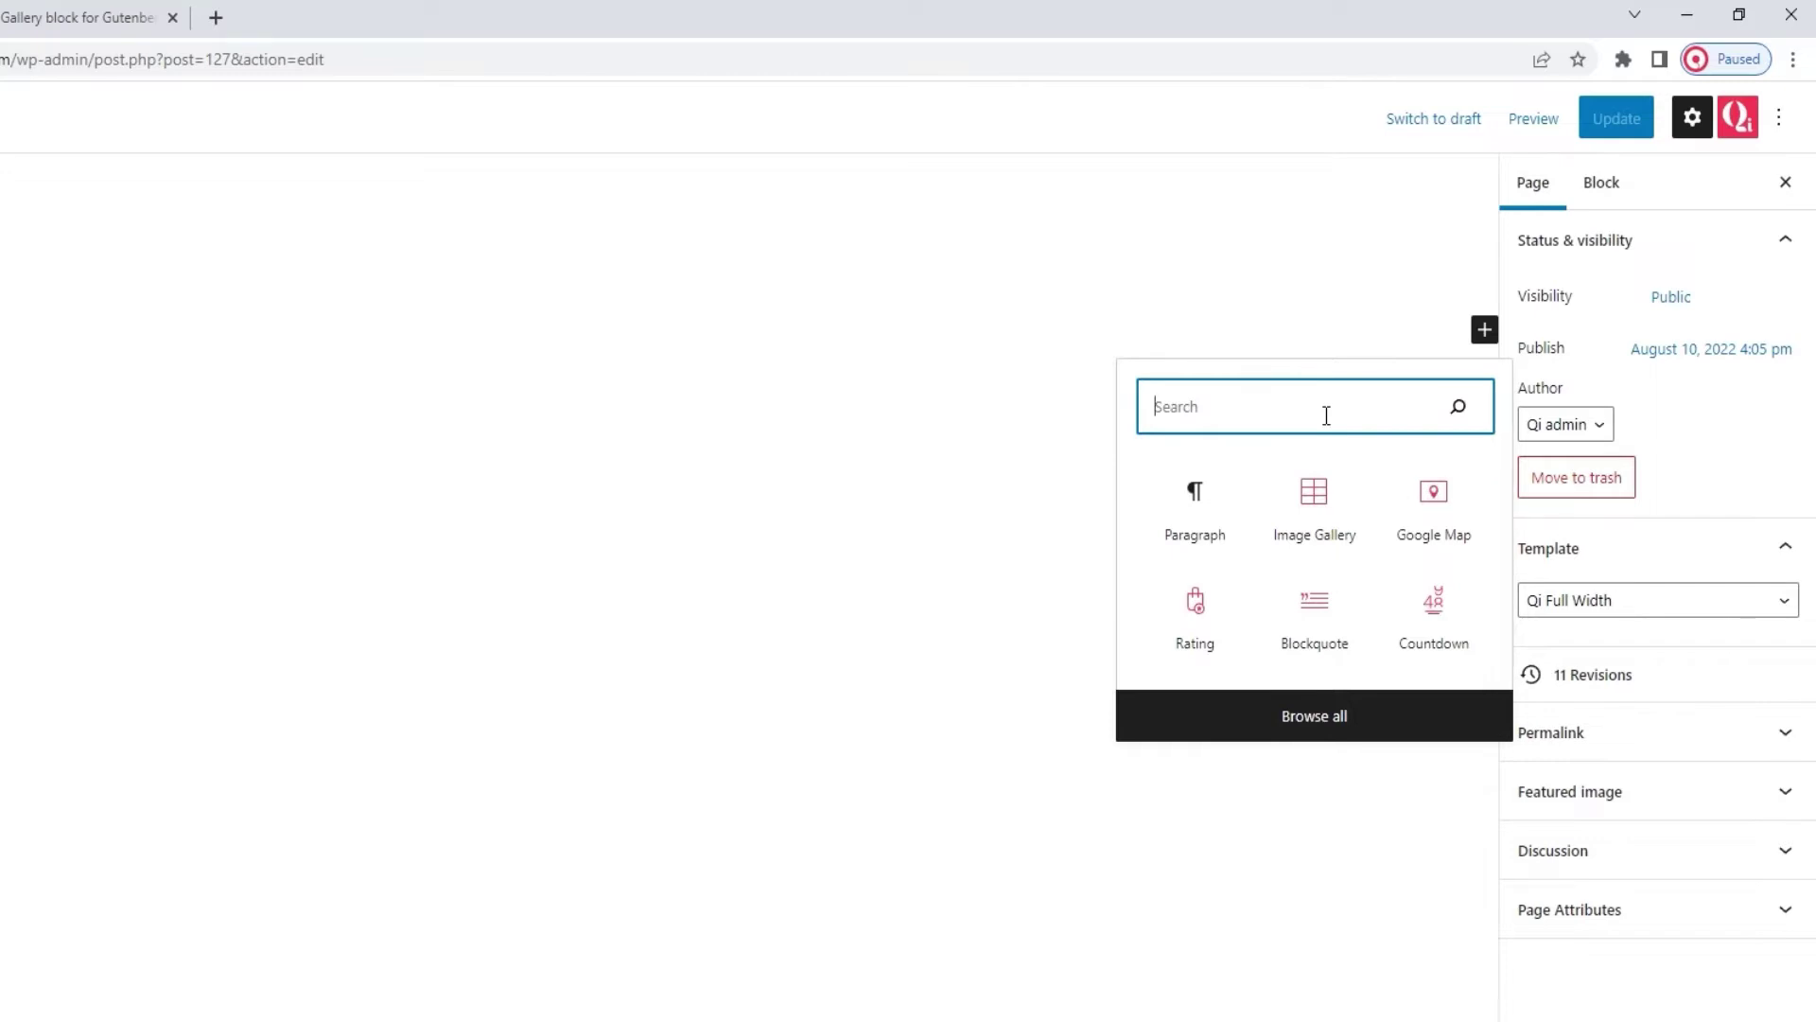
left_click(1316, 499)
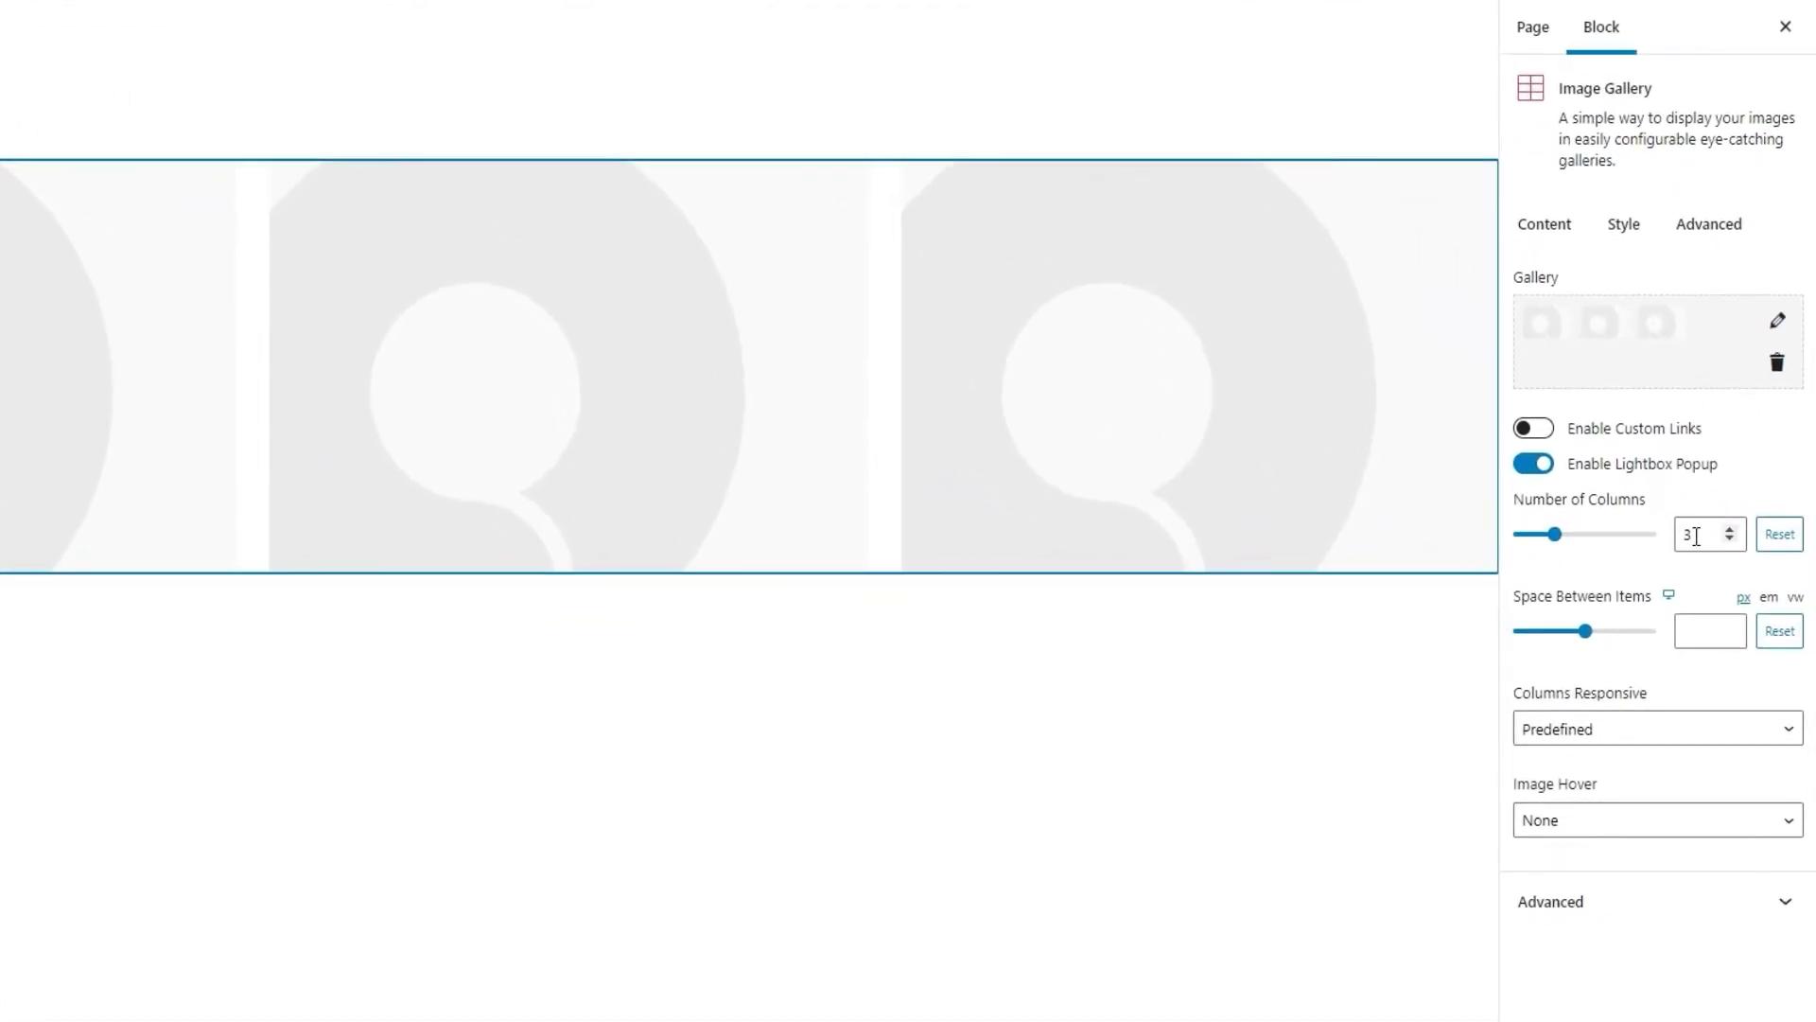
Step: Raise the gallery's Number of Columns from 3 to 5 and bring up the media library
left_click(1540, 238)
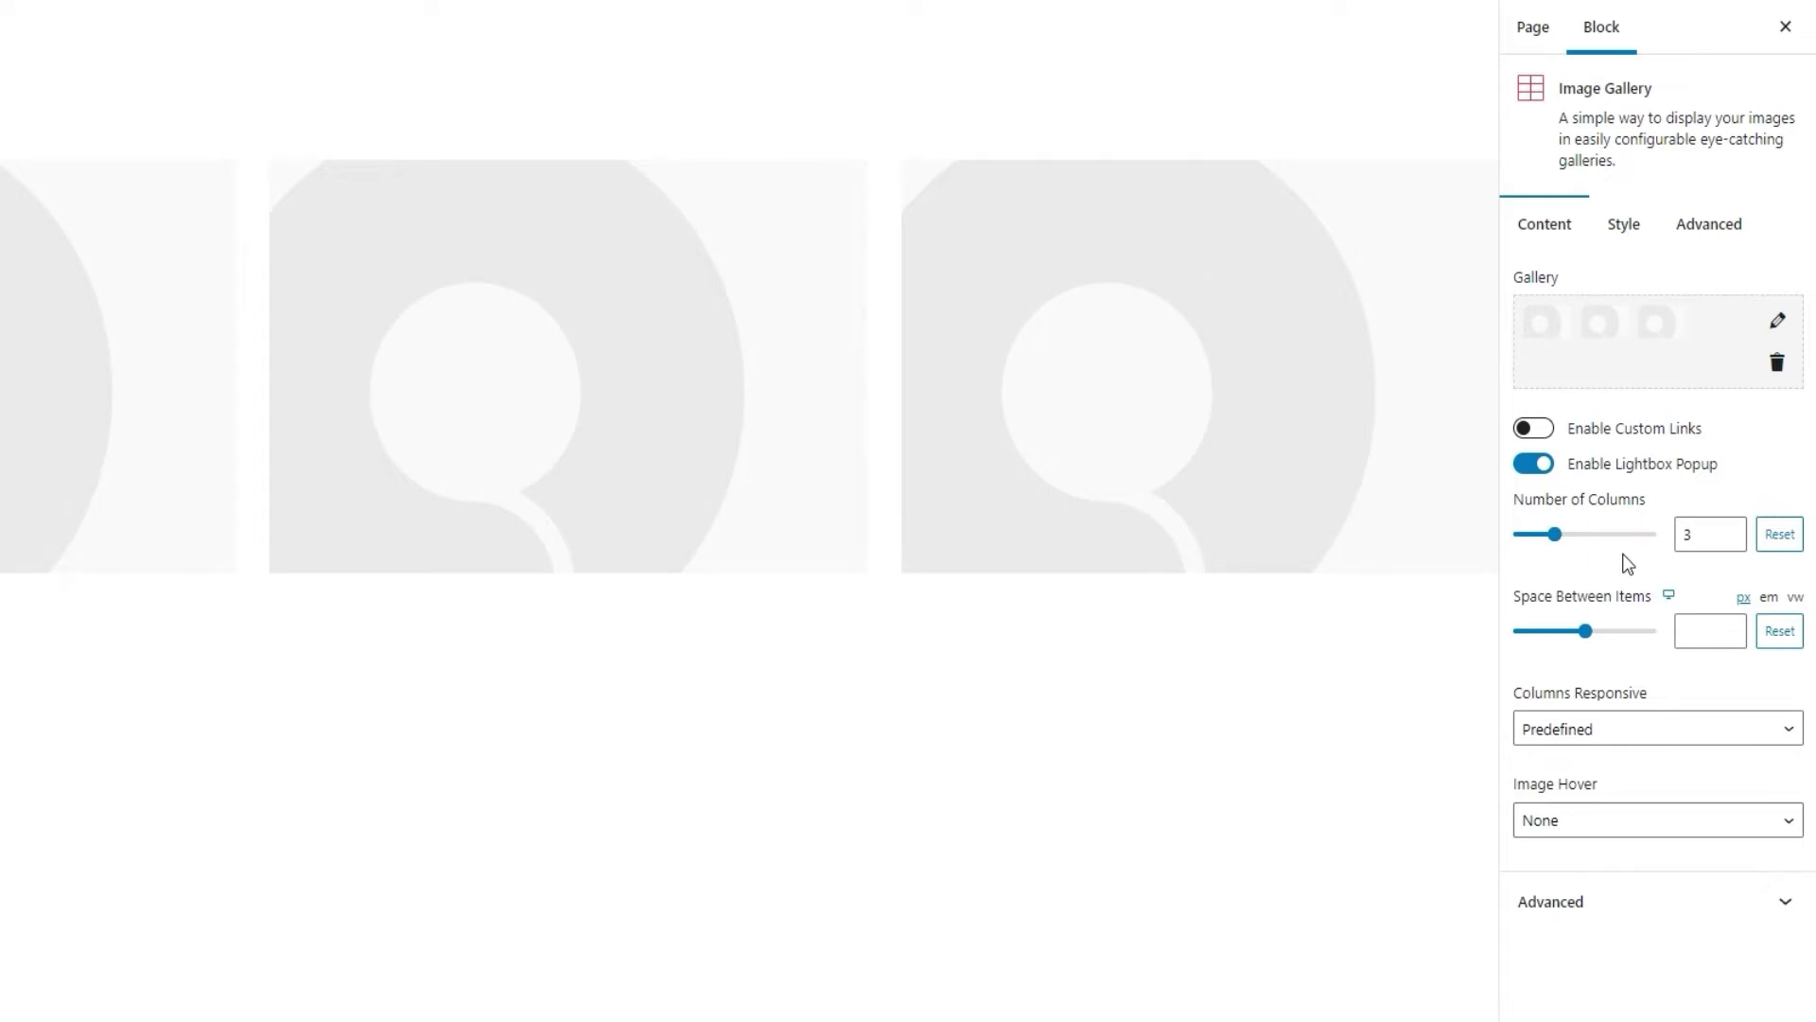
left_click(1730, 529)
left_click(1730, 530)
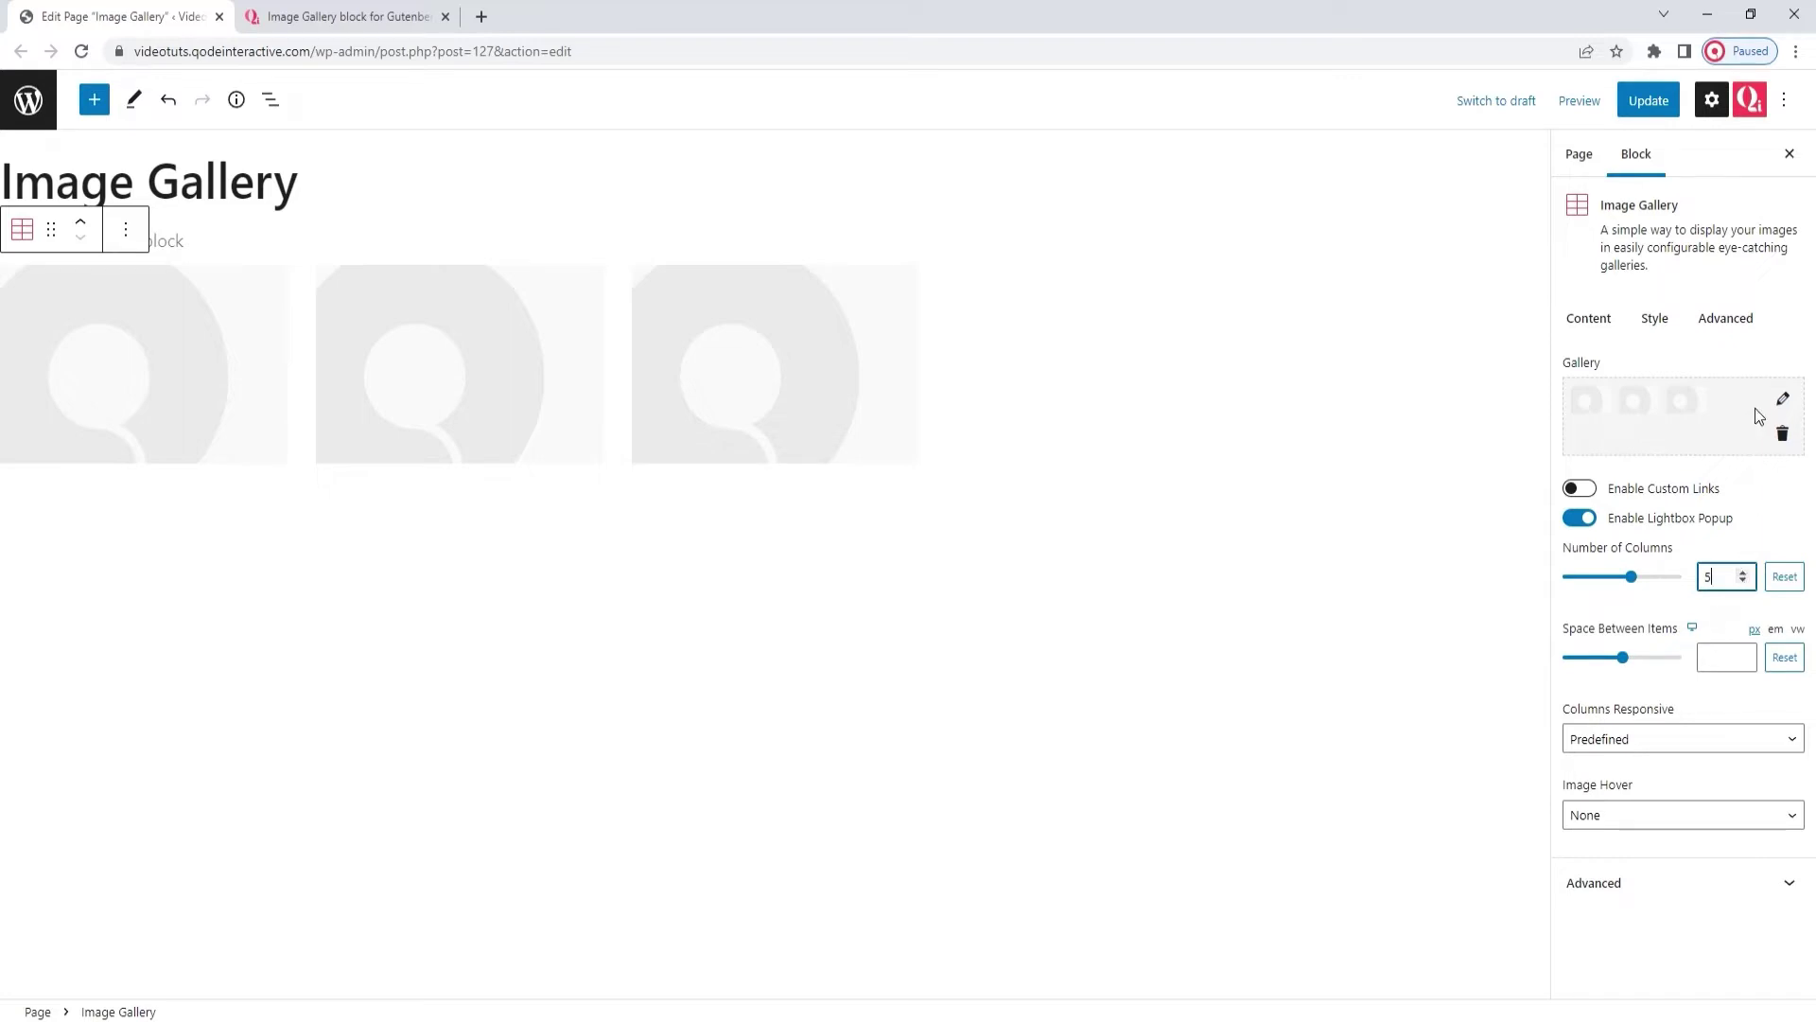
left_click(1782, 400)
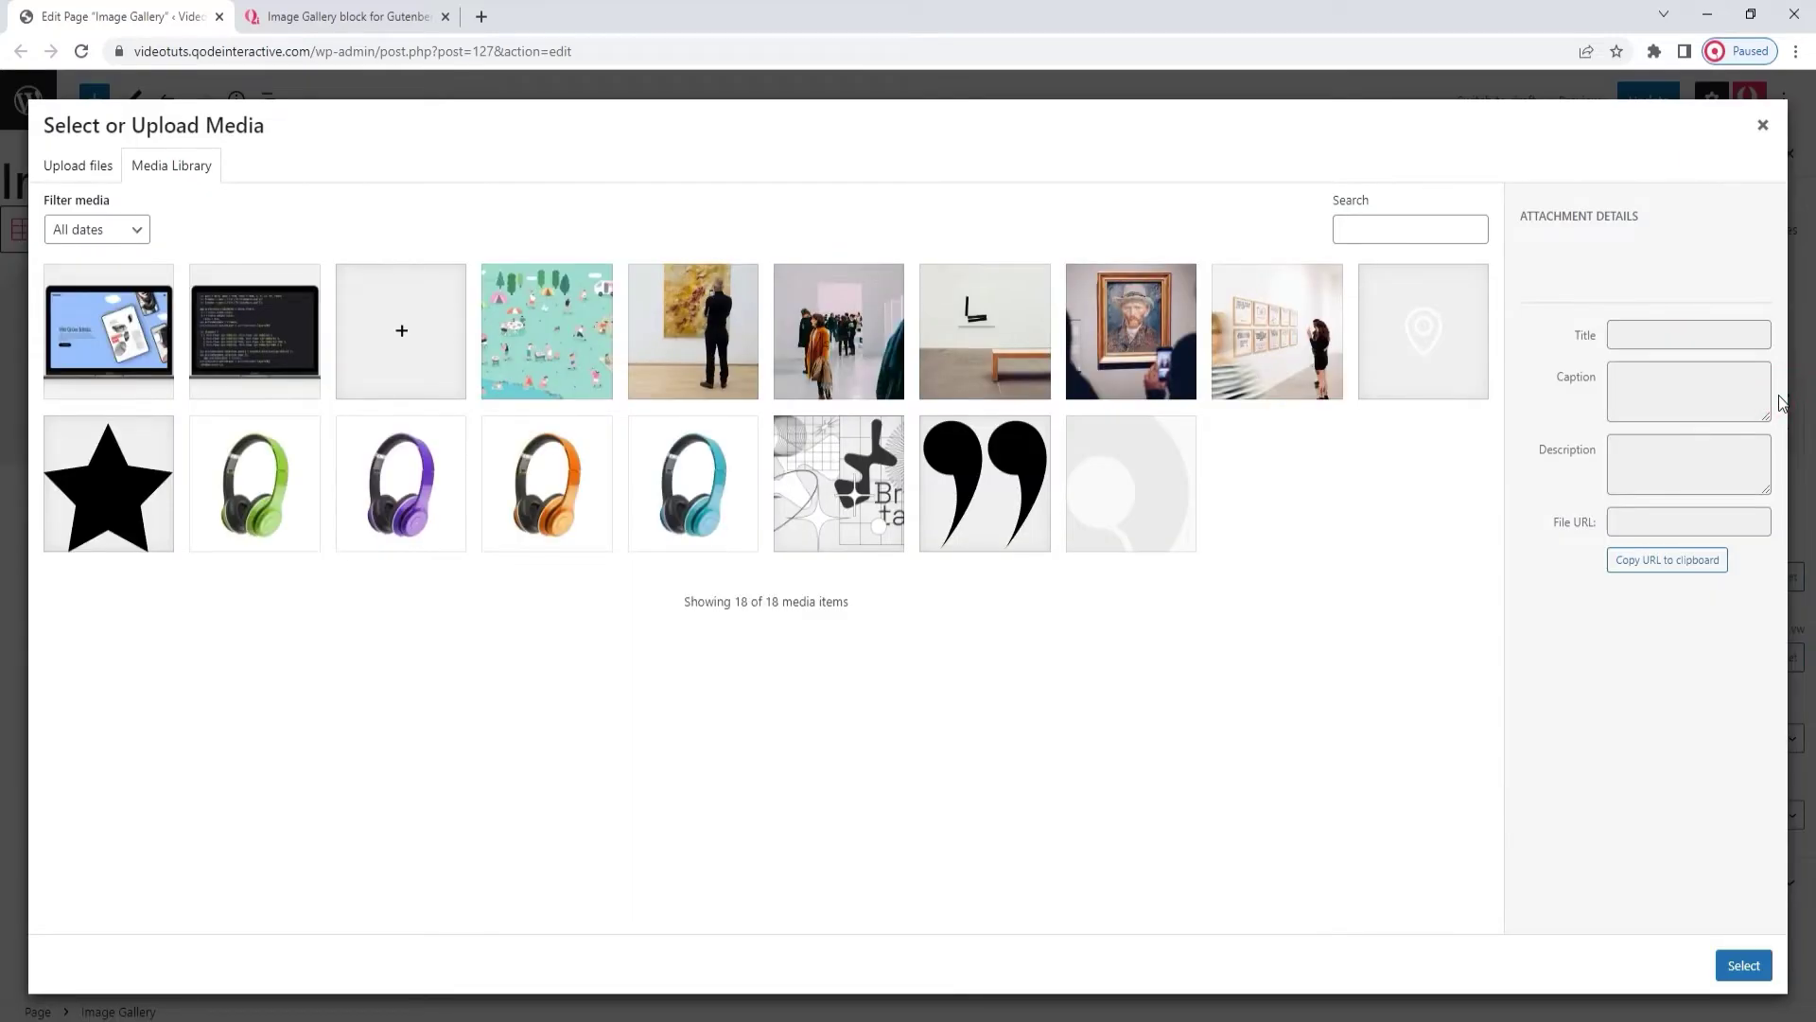
Step: Choose the run of five museum photos, from the gallery-wall photo on, as gallery images
left_click(1279, 365)
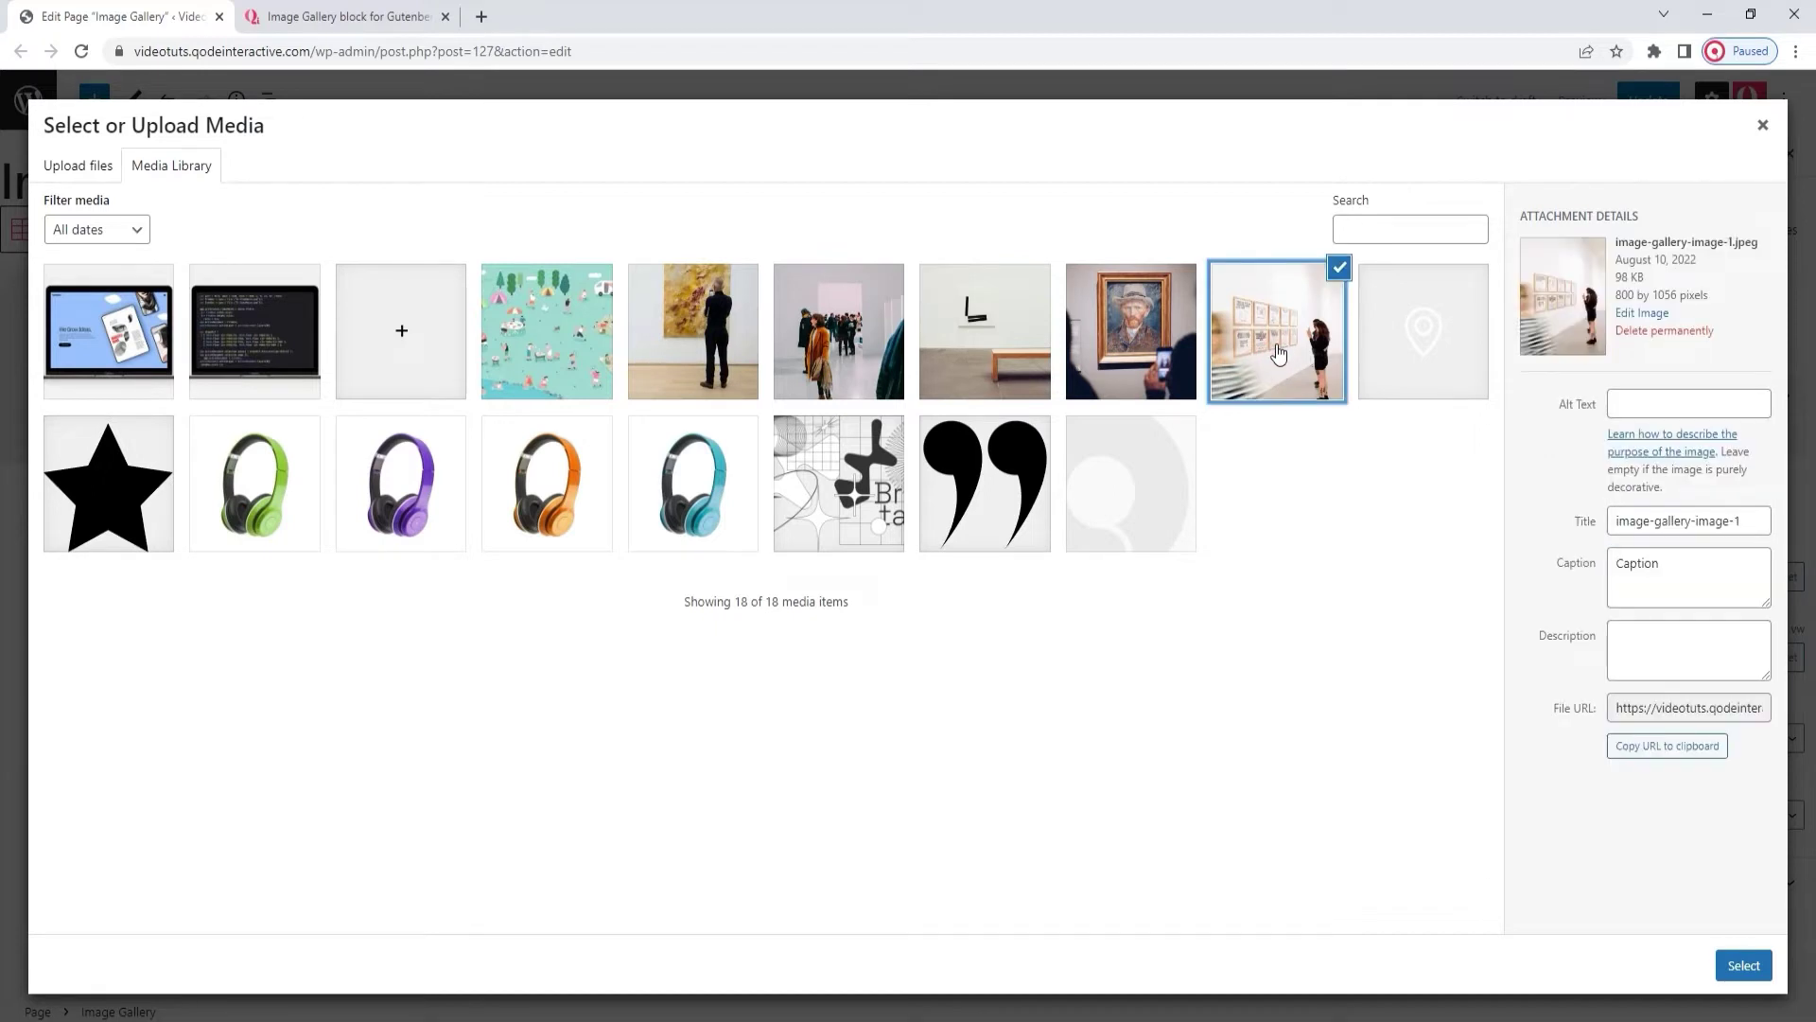
left_click(725, 339, "shift")
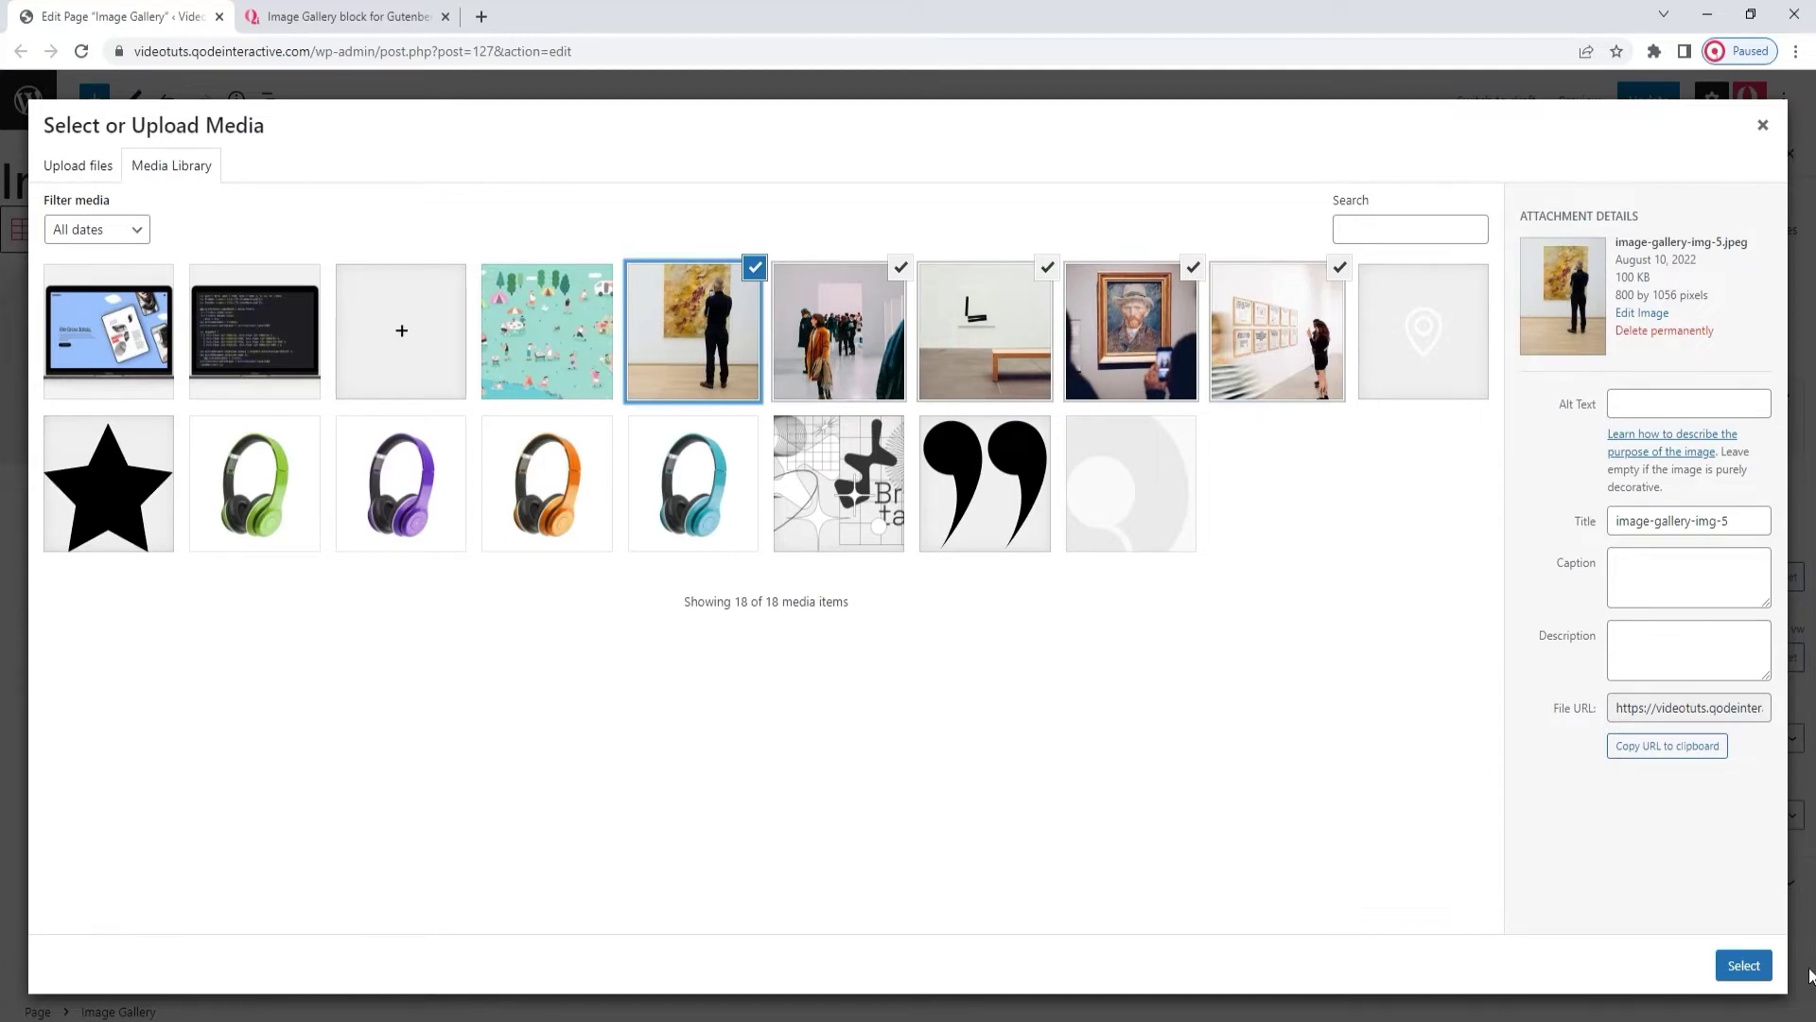
left_click(1743, 965)
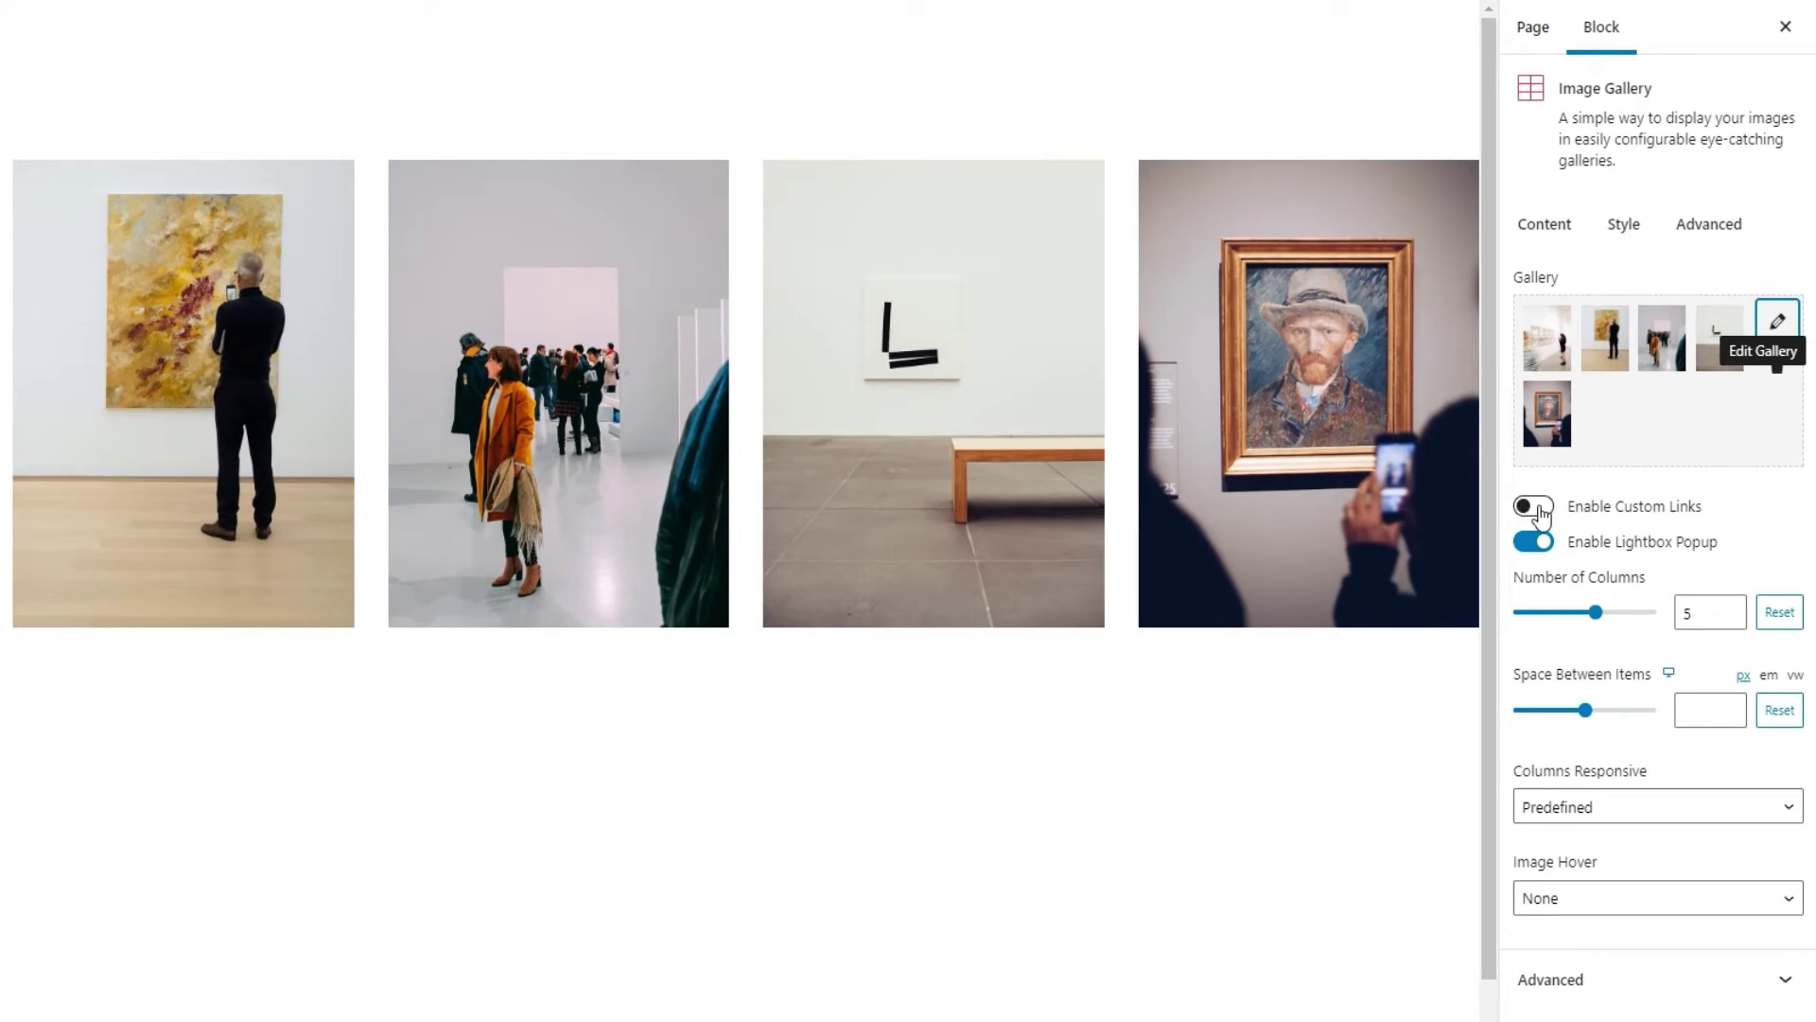
left_click(1537, 511)
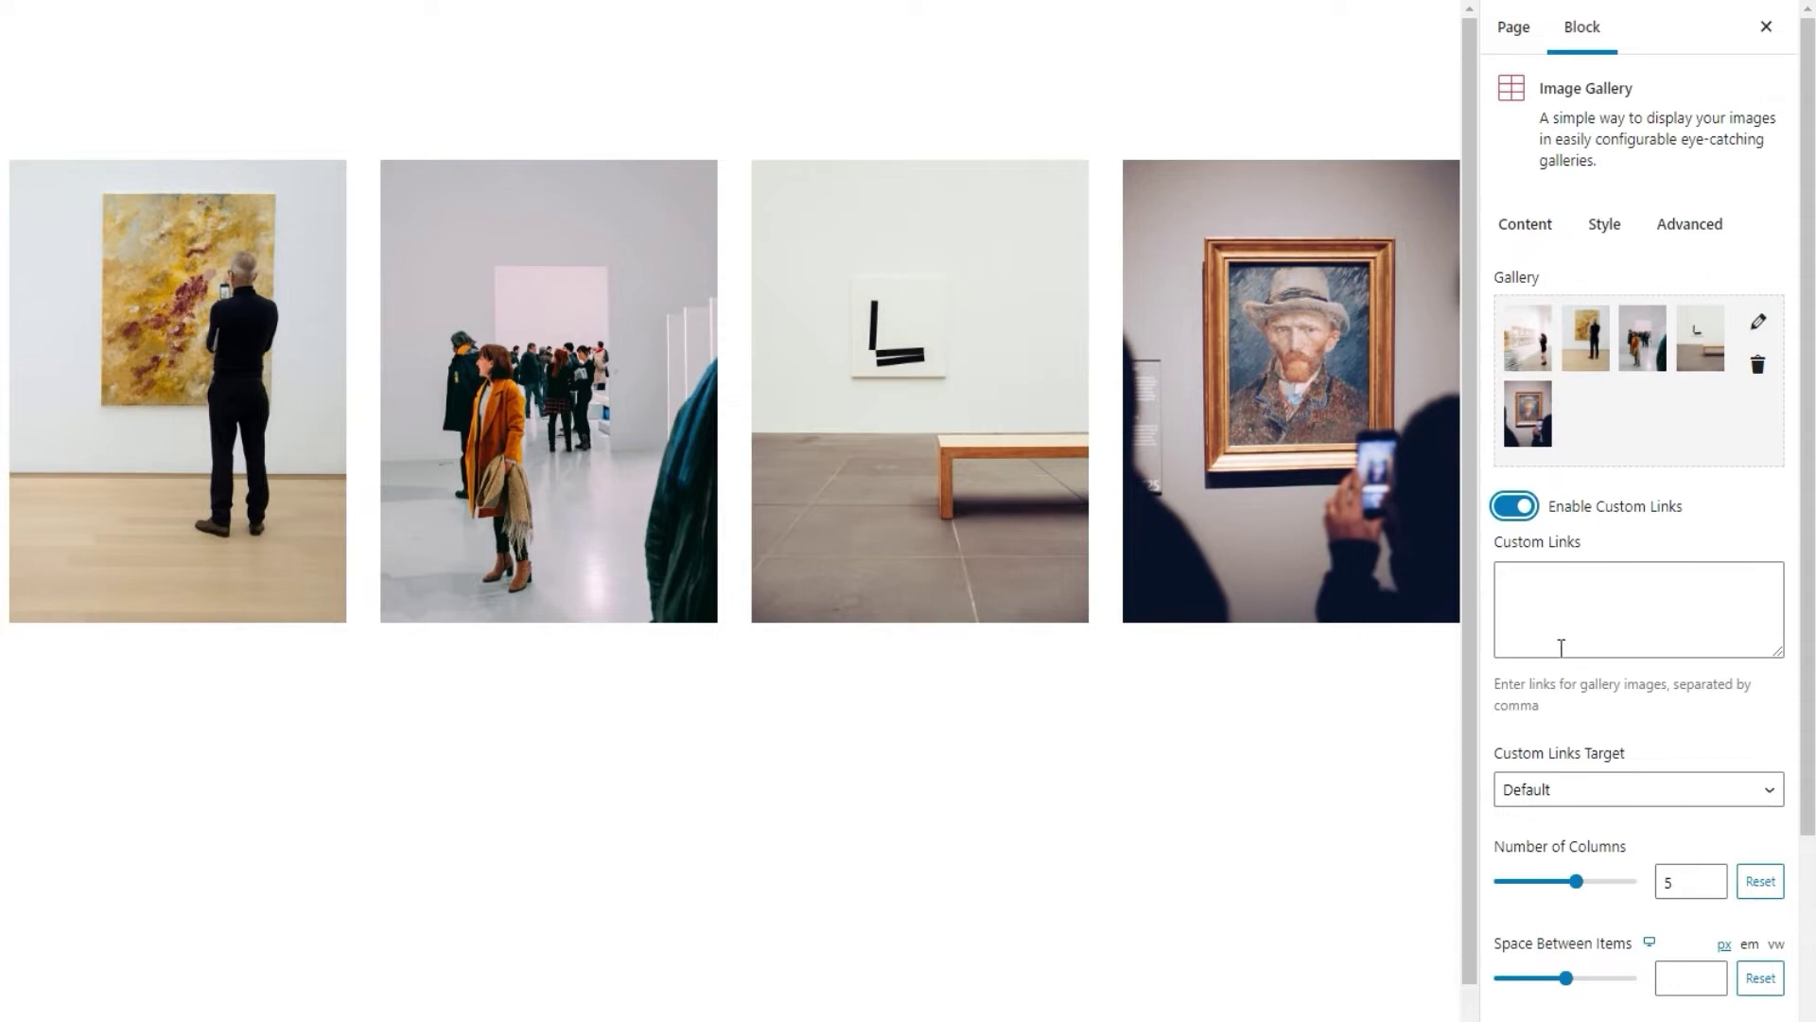
left_click(1518, 591)
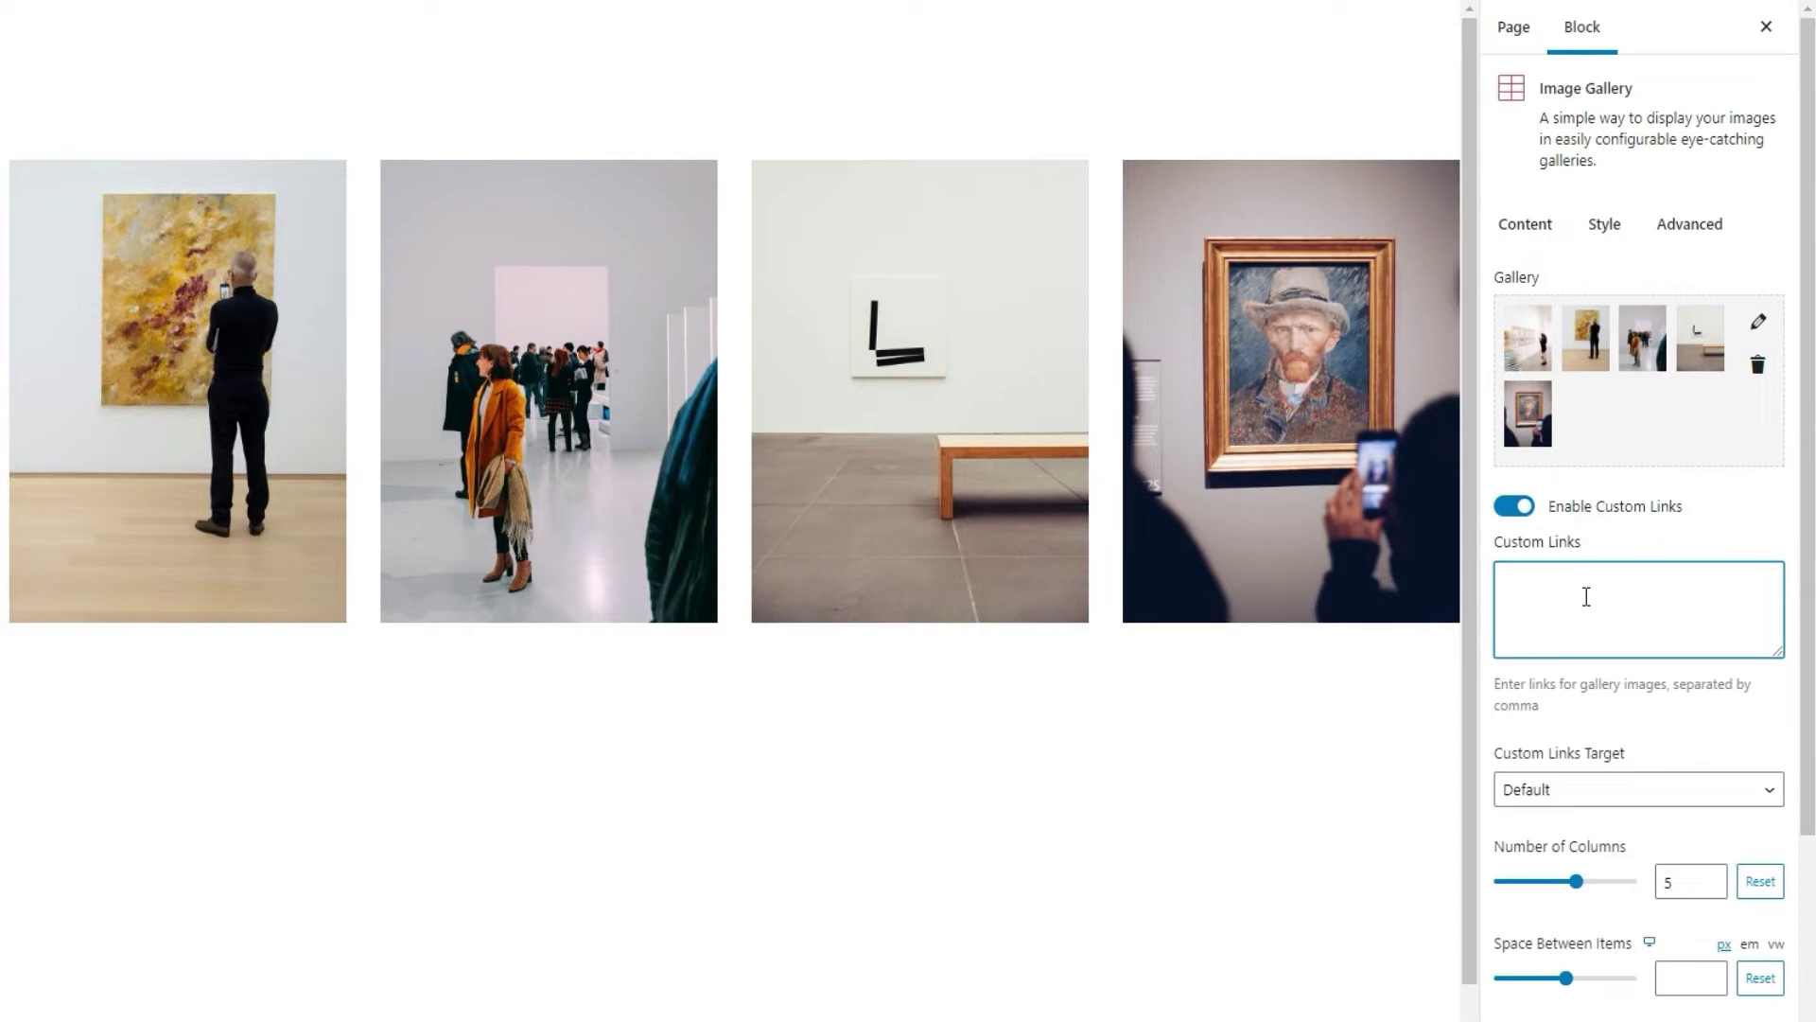
scroll(1587, 596, "down", 1)
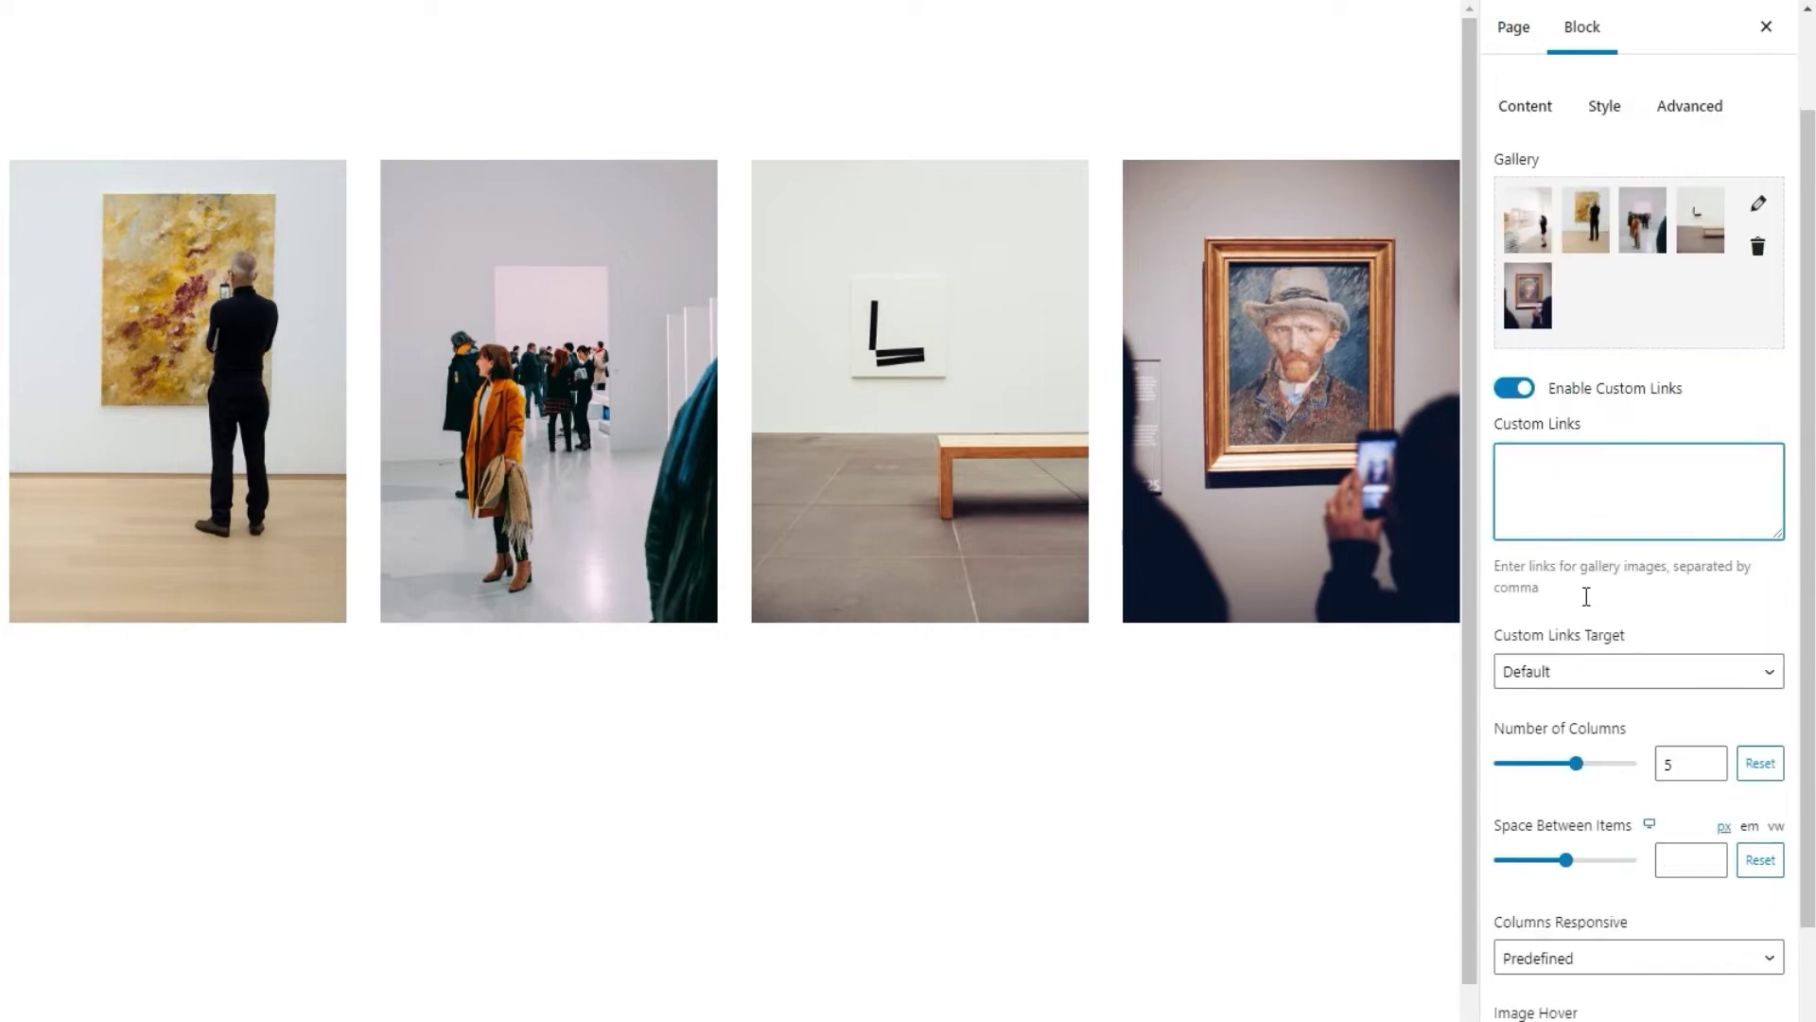
left_click(1595, 667)
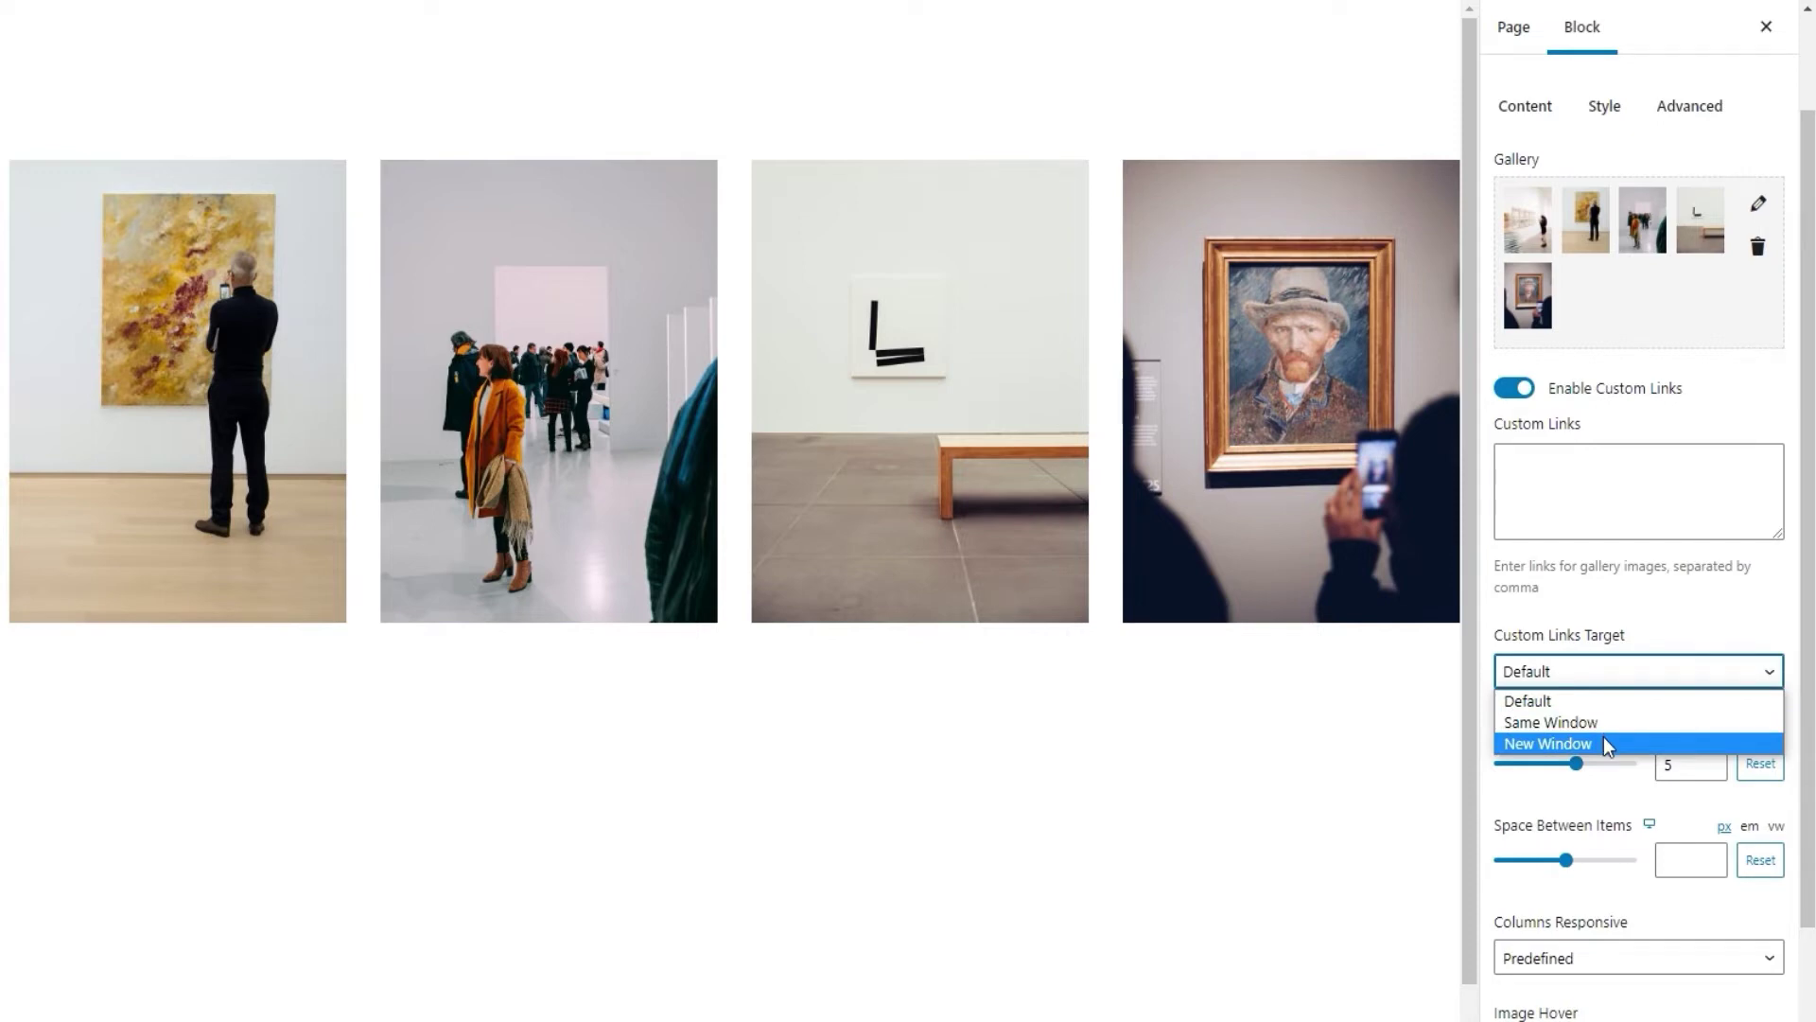
left_click(1587, 700)
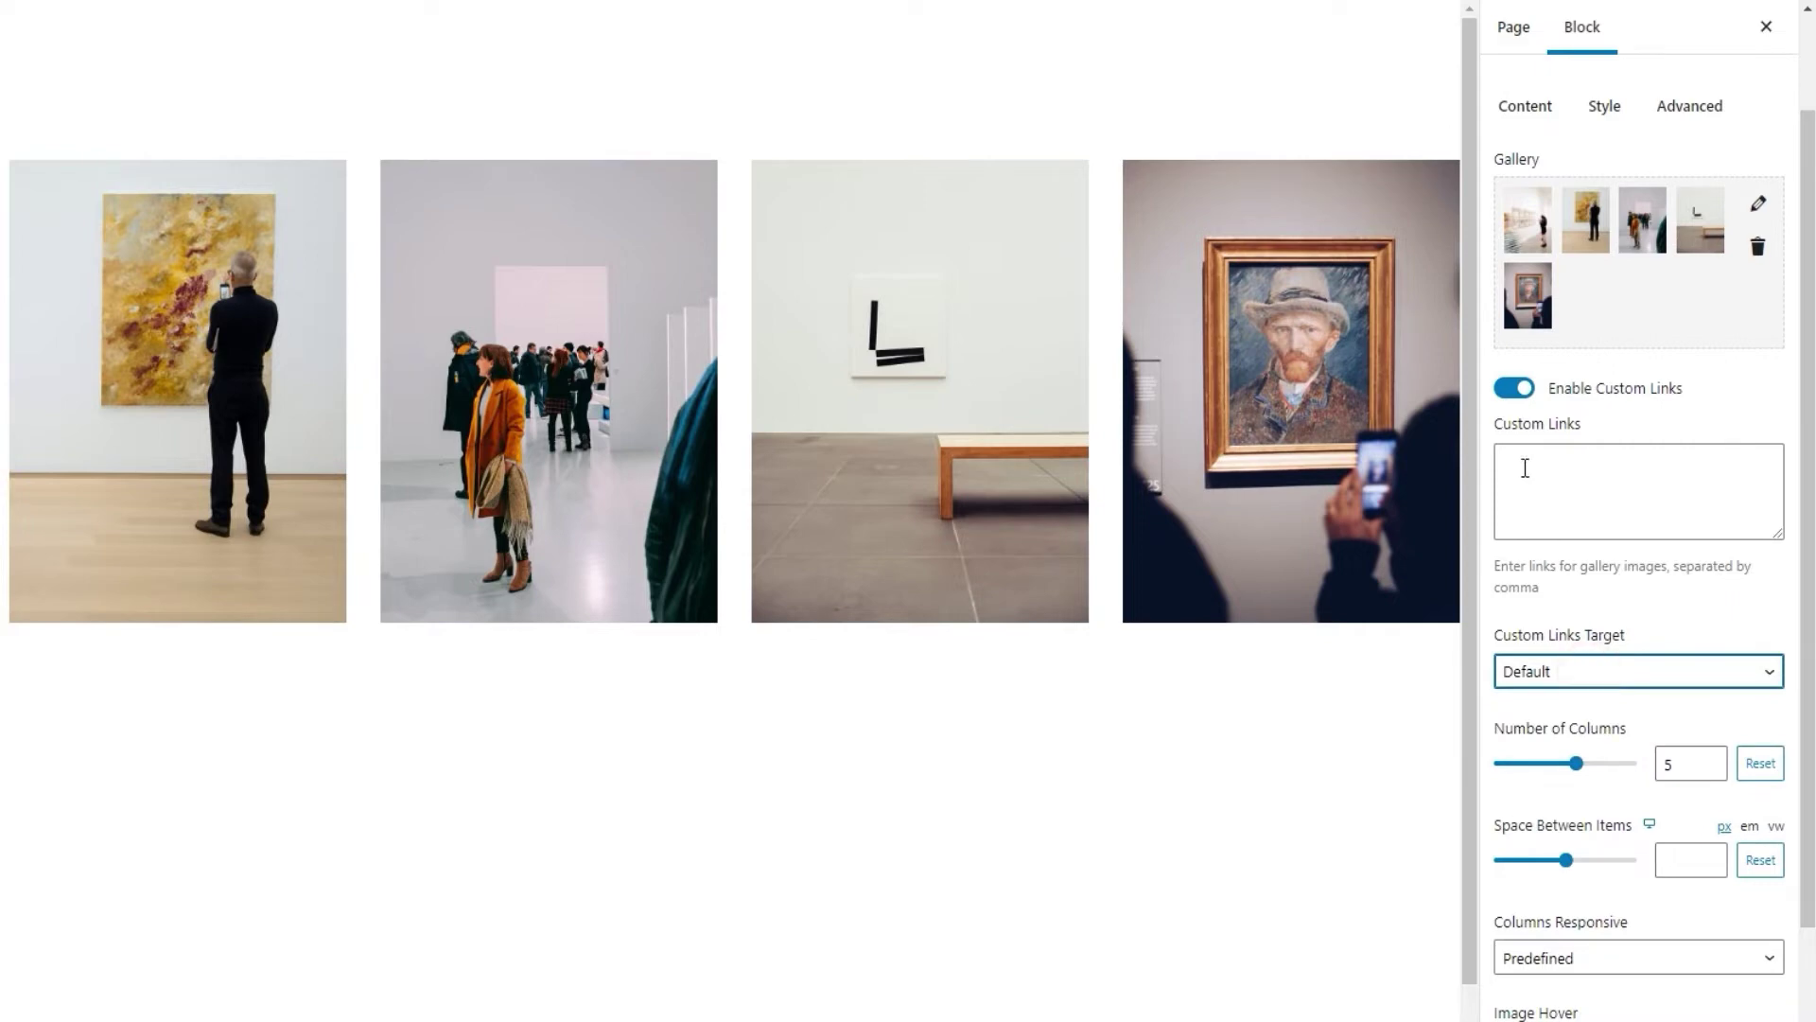
left_click(1506, 399)
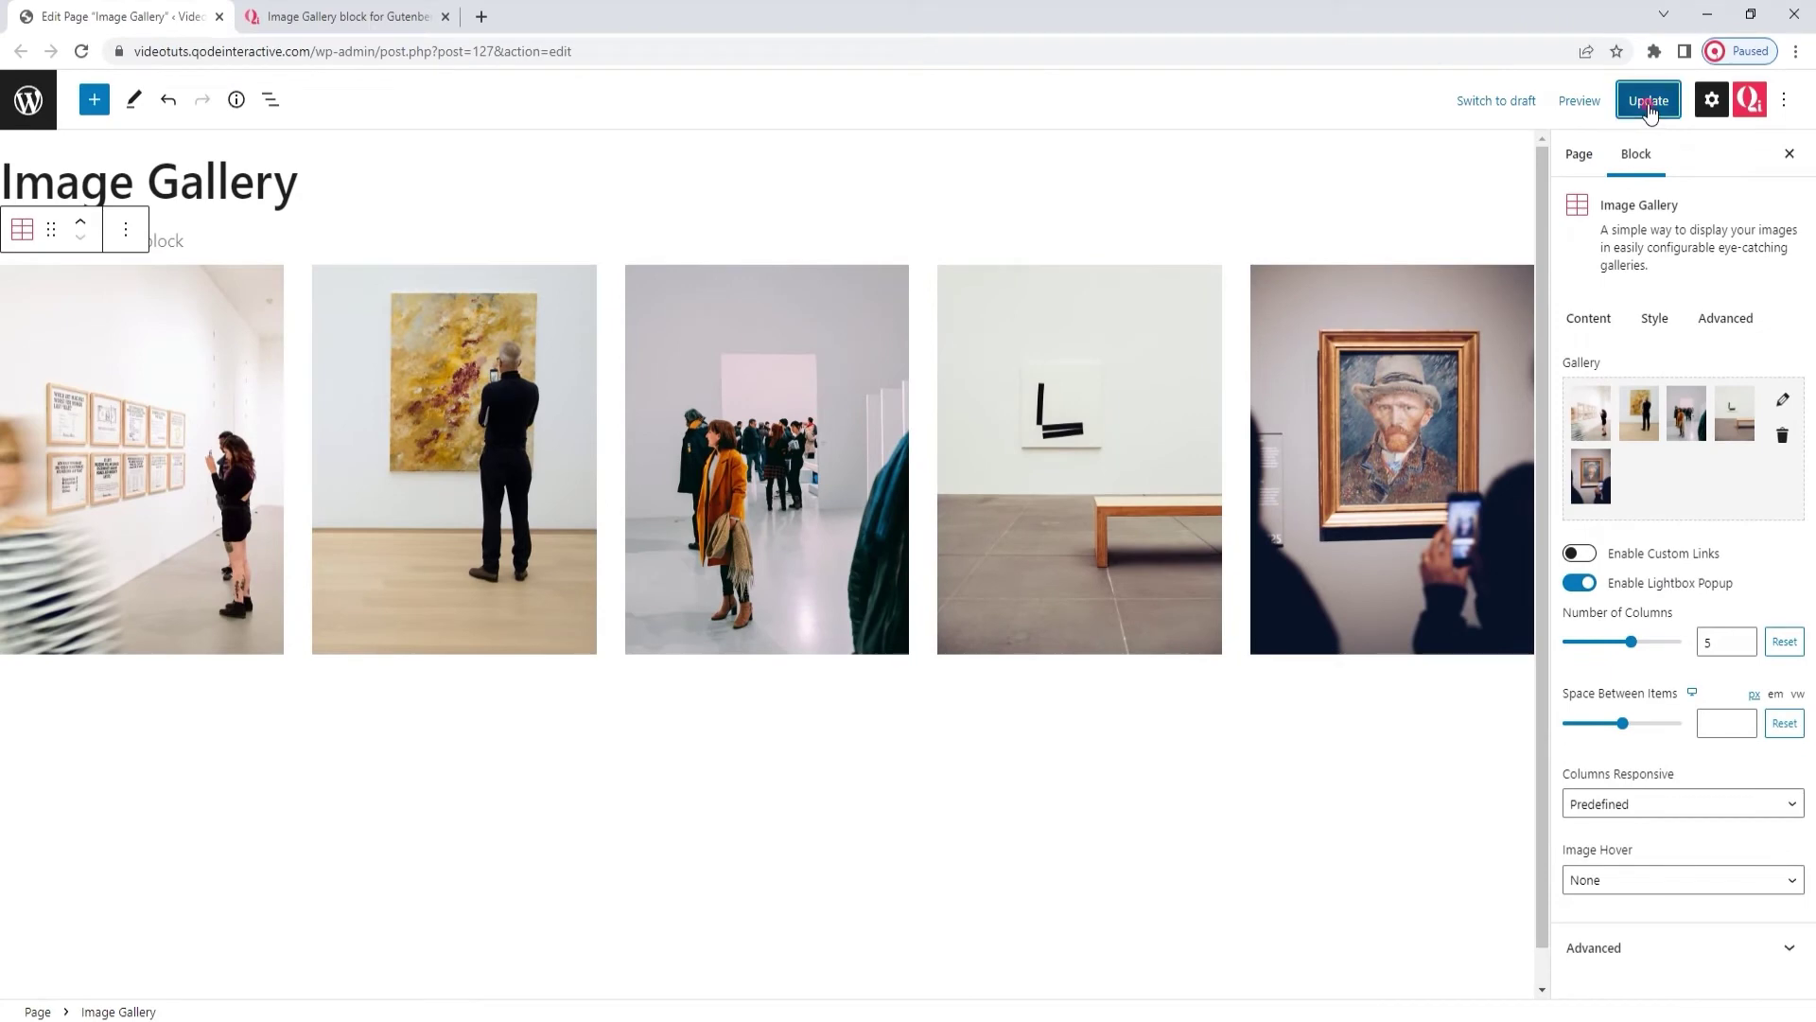
Step: Update the page and view the live Image Gallery page in a new browser tab
left_click(1648, 103)
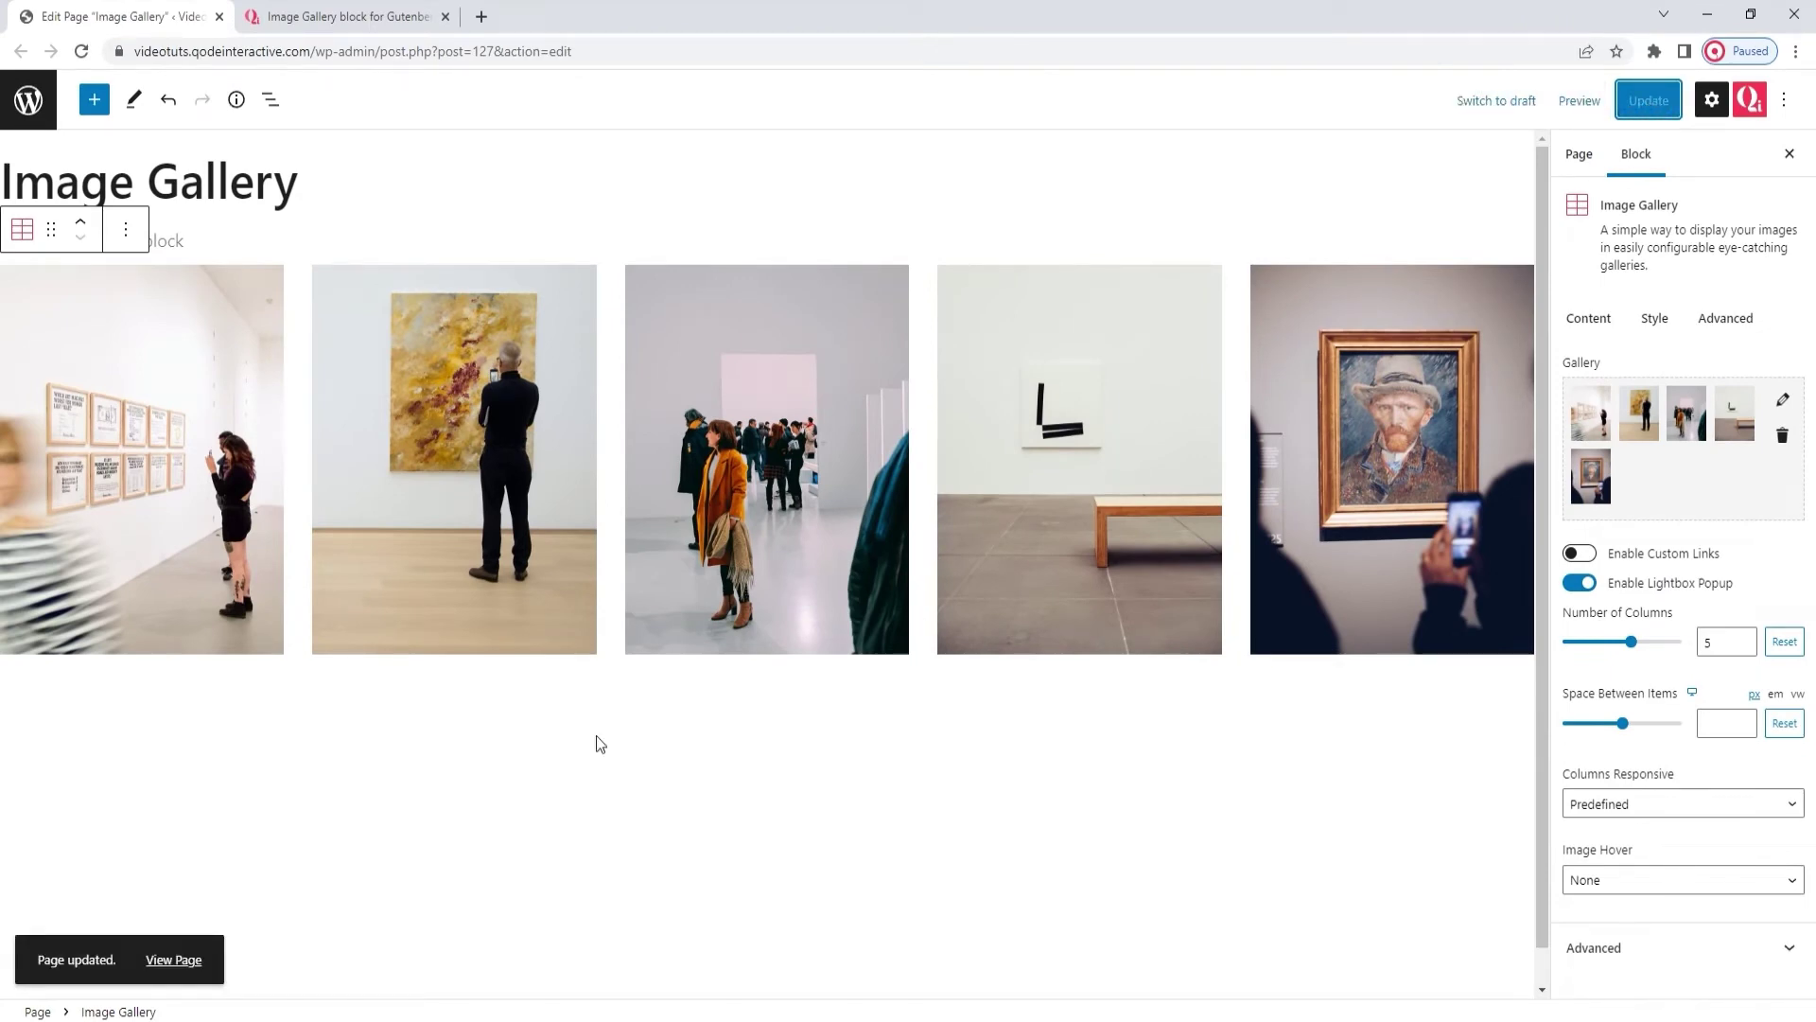
middle_click(175, 960)
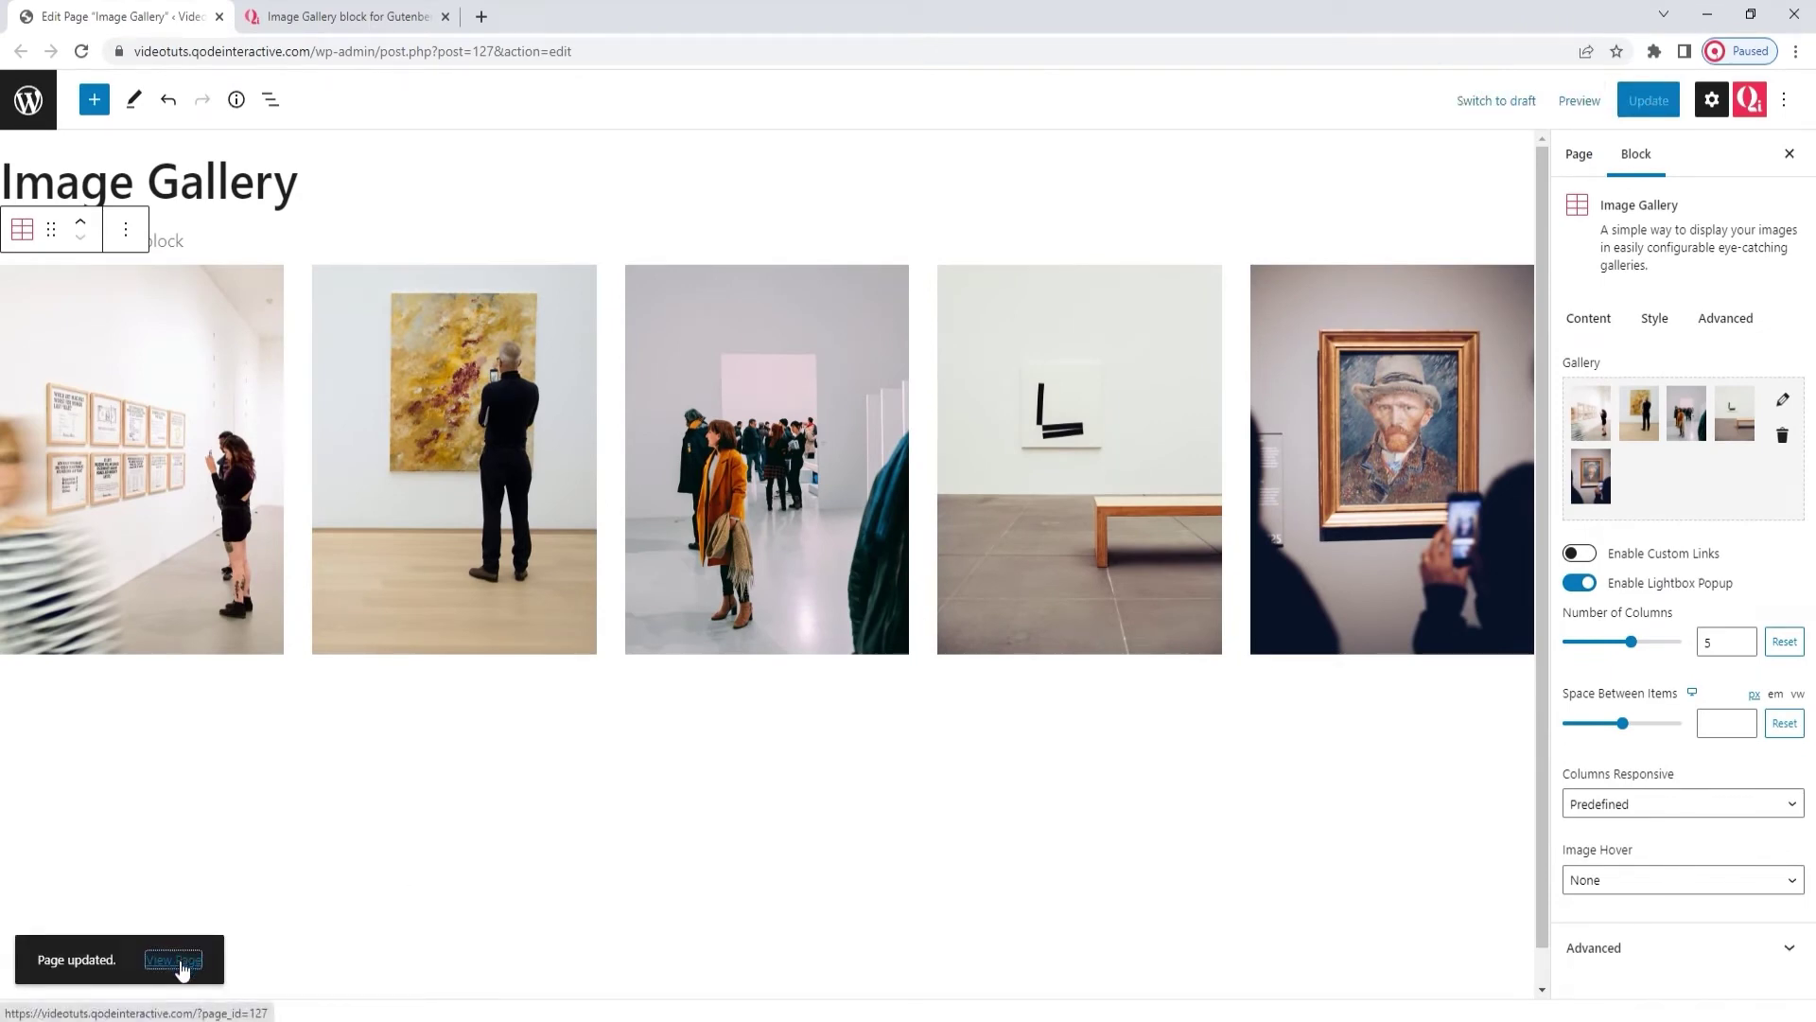
left_click(326, 15)
Step: On the live page, enlarge the third photo and step through to the last portrait photo
scroll(793, 372, "down", 2)
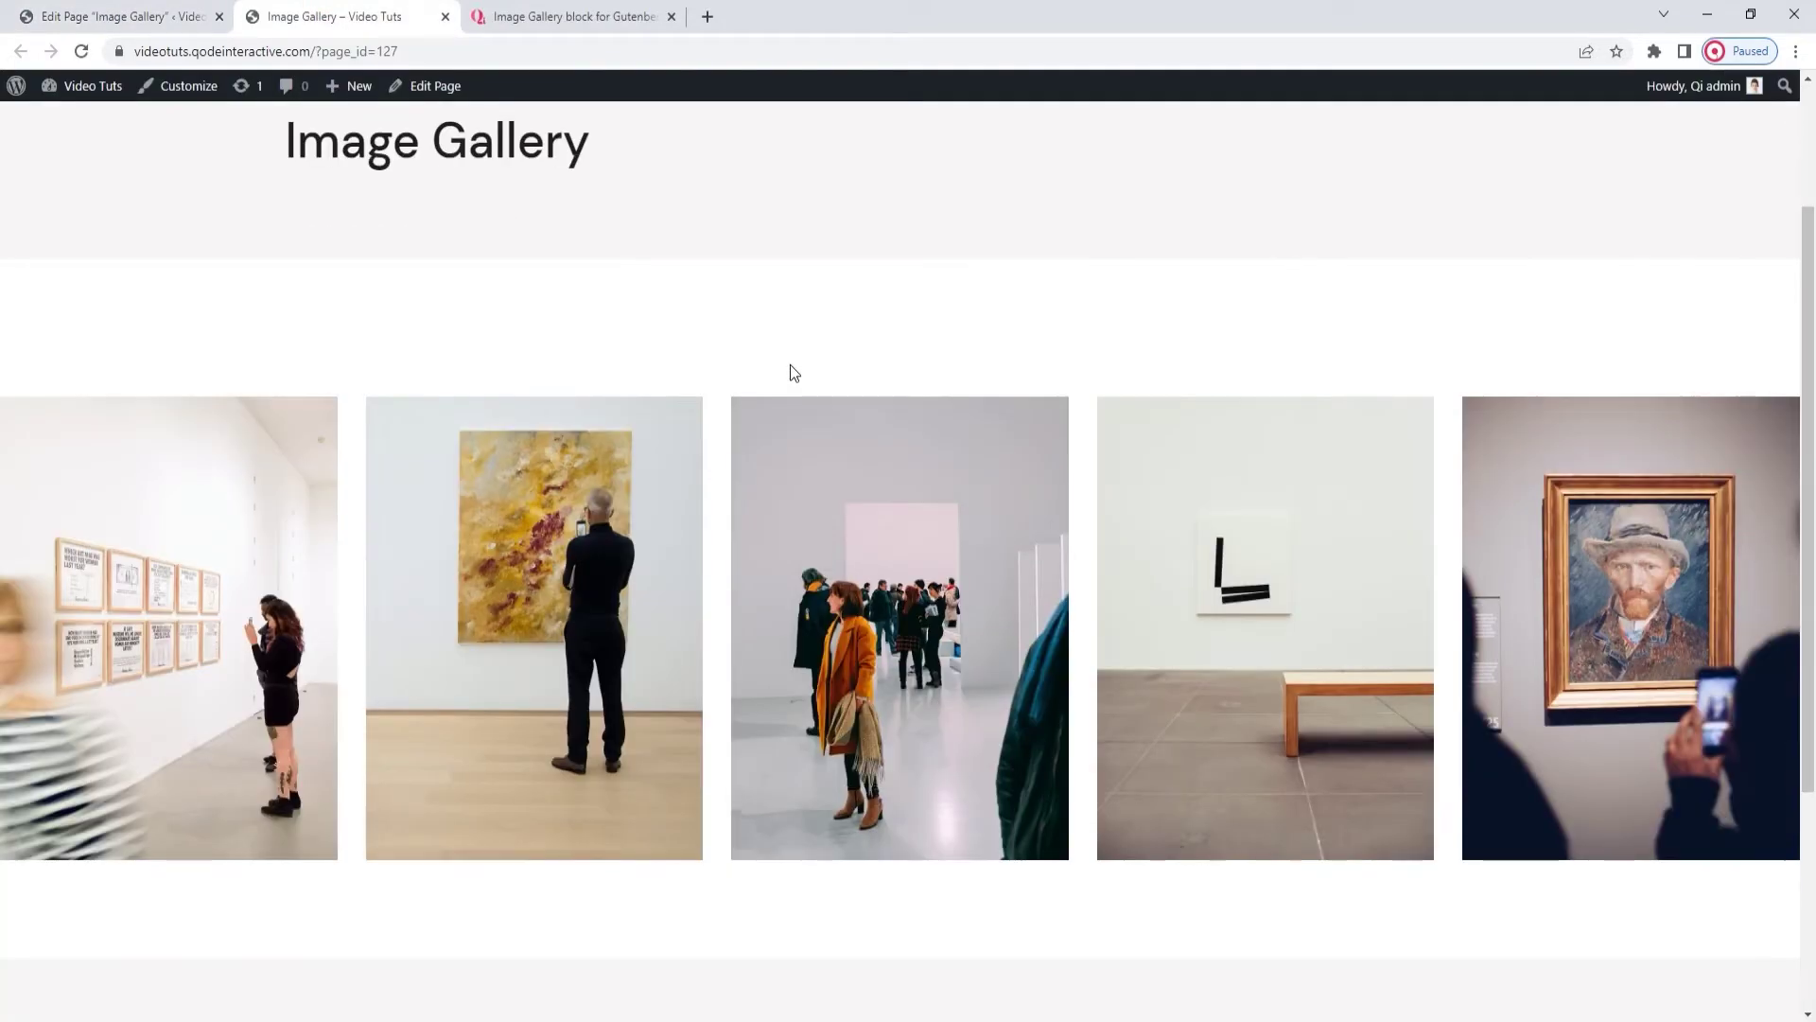
scroll(791, 365, "down", 1)
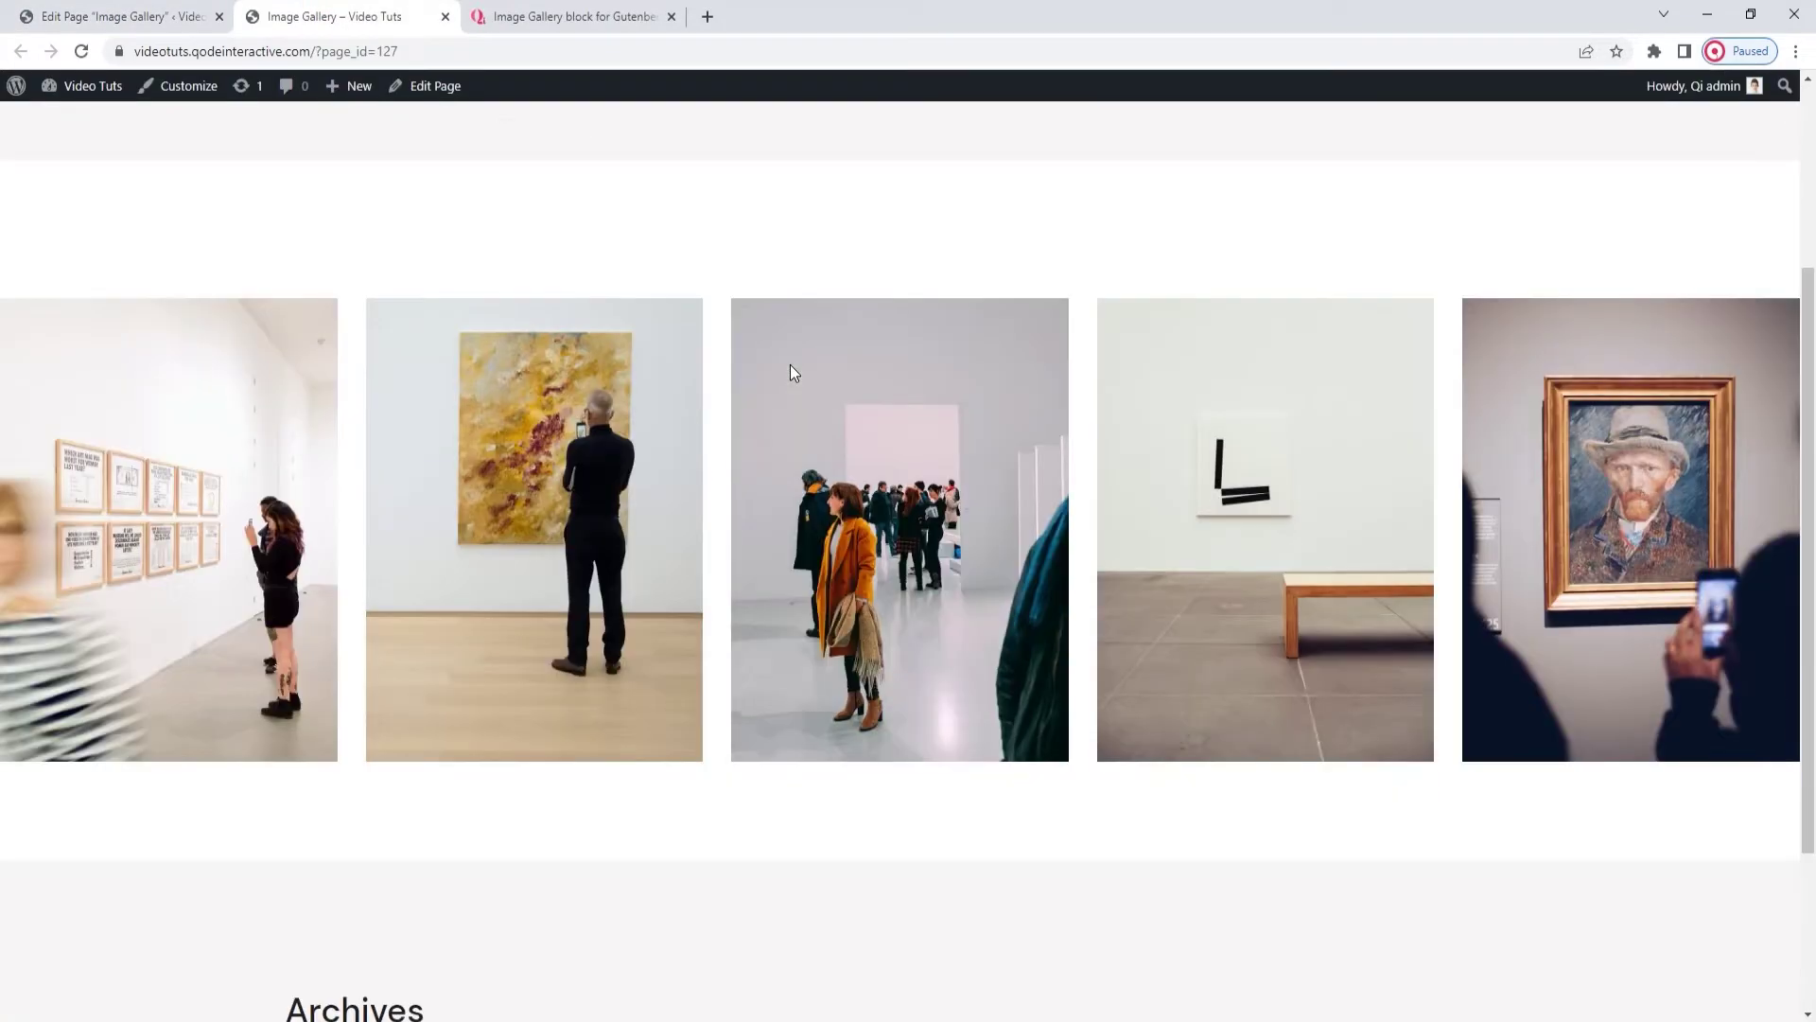
left_click(856, 463)
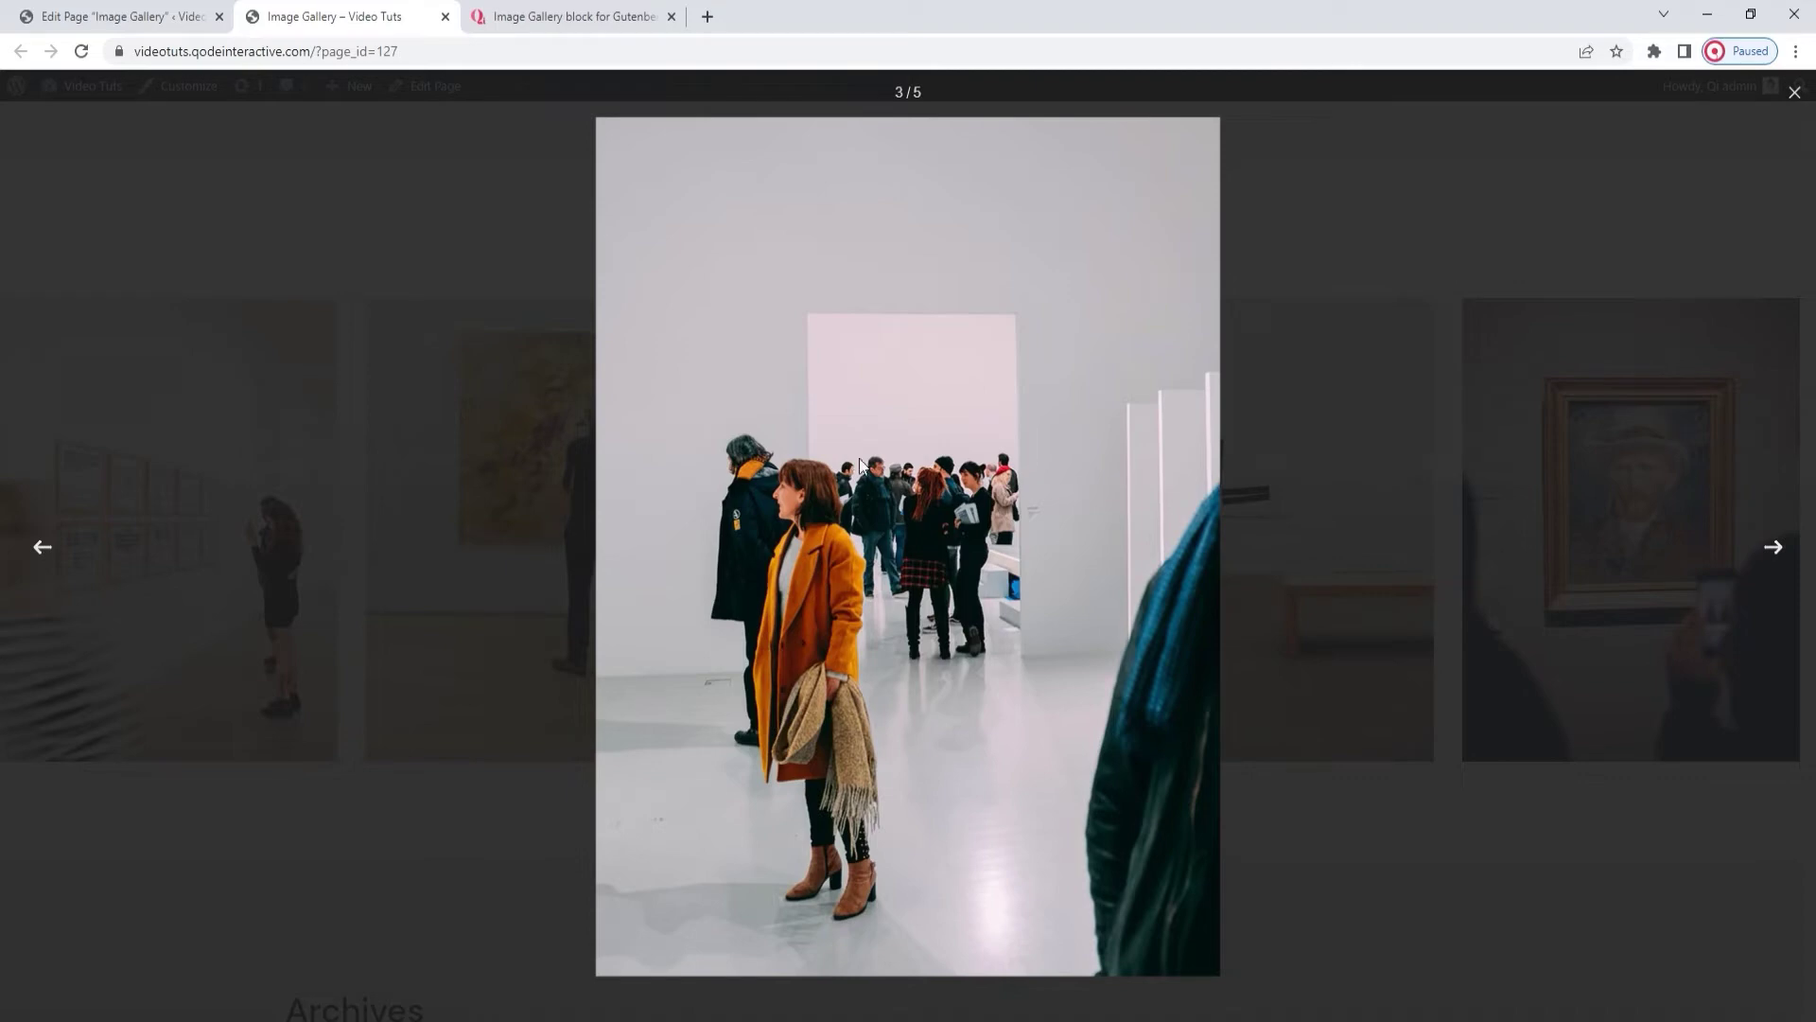
left_click(1774, 549)
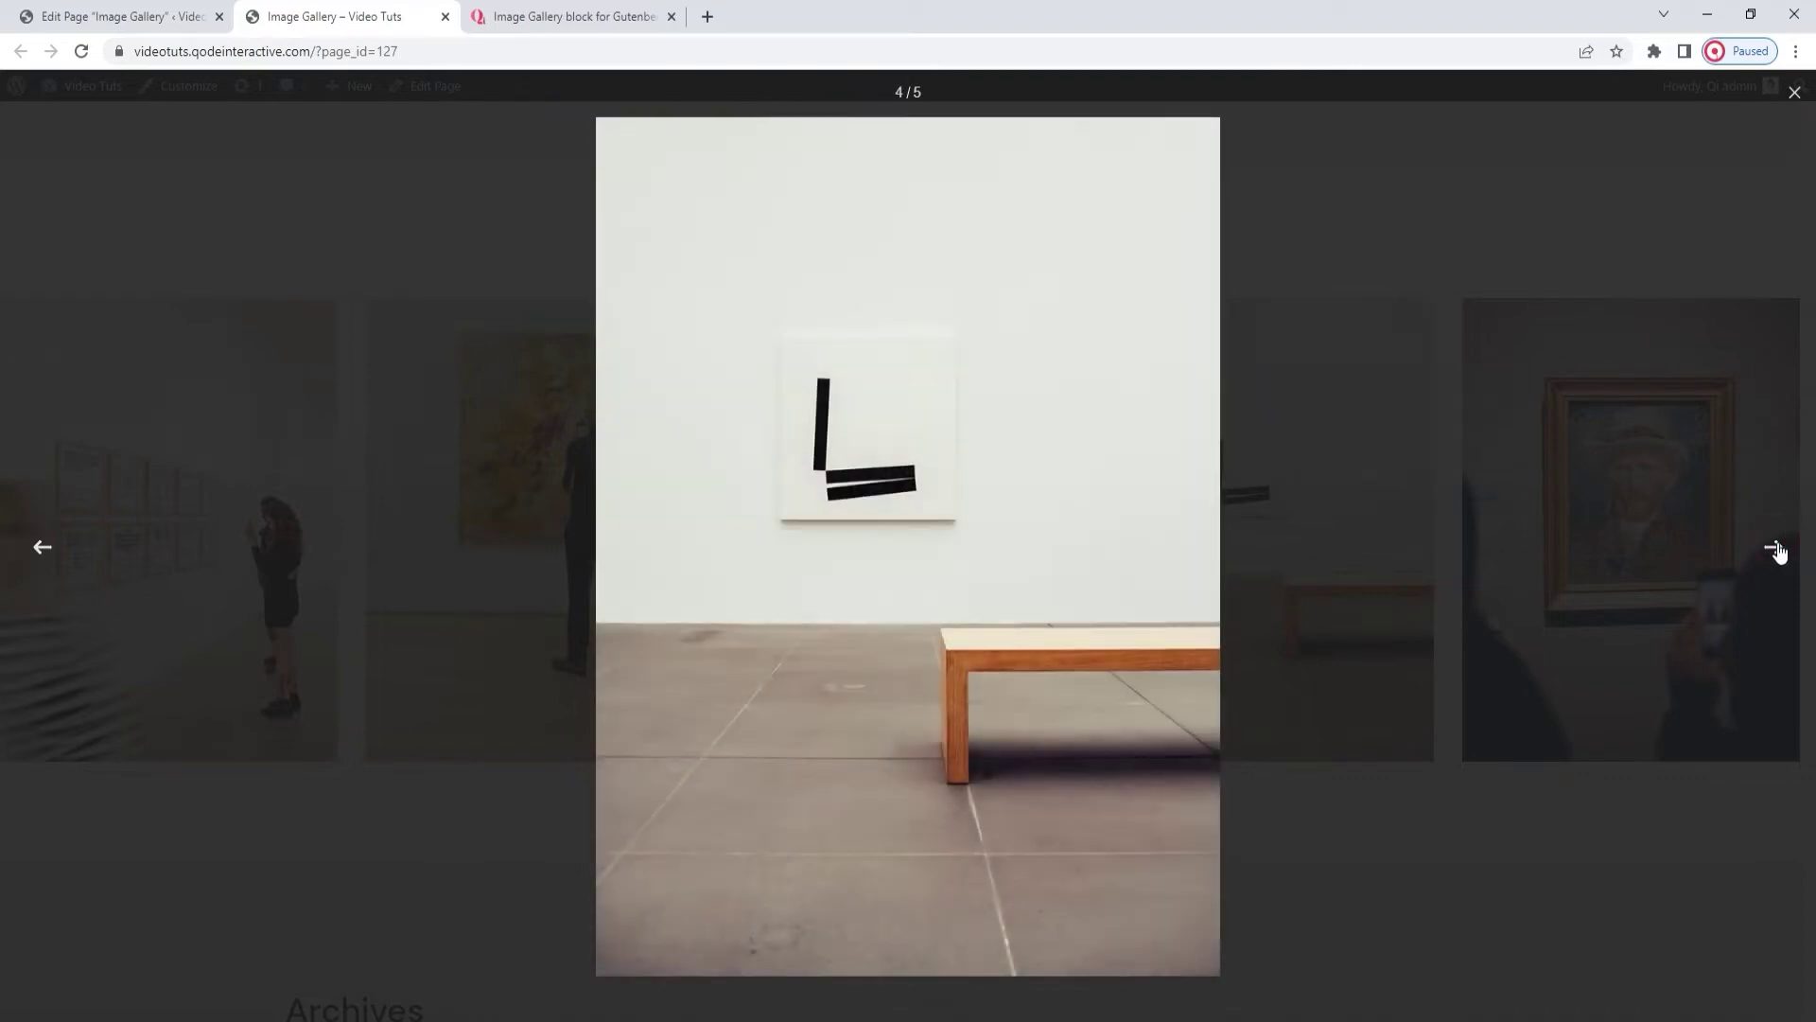
left_click(1773, 549)
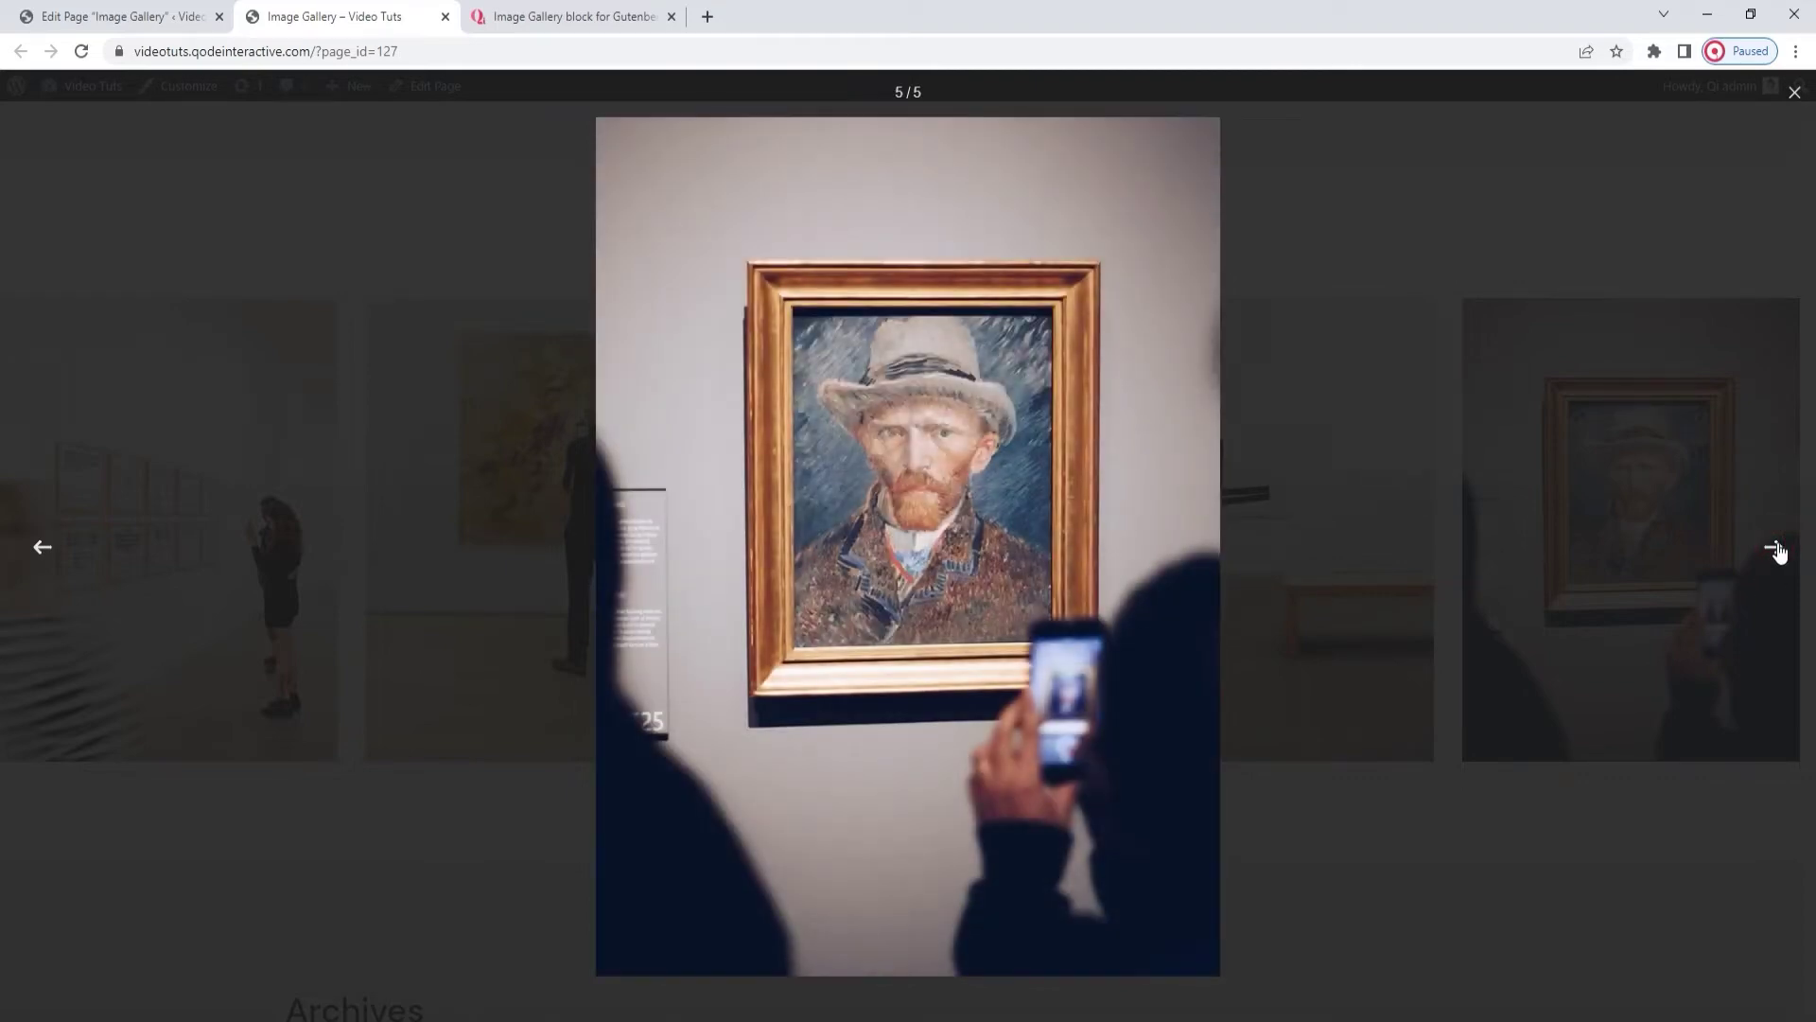
left_click(1795, 92)
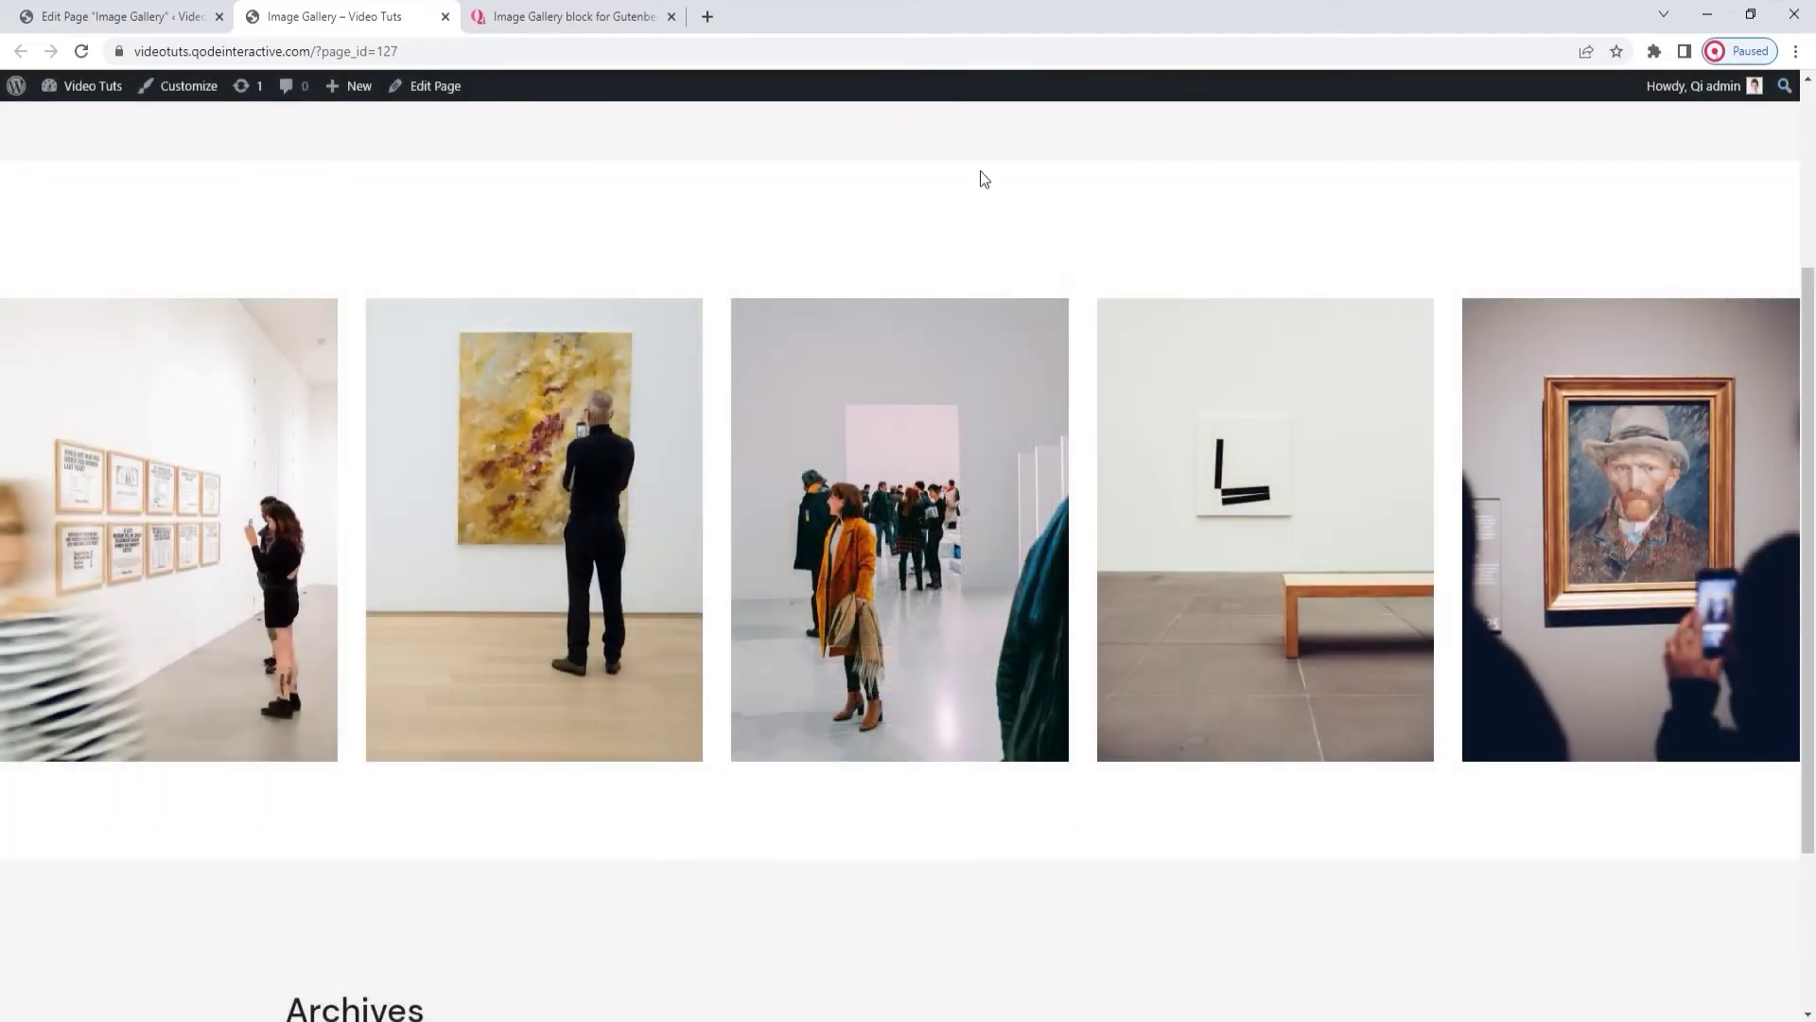
Step: Back in the editor, set the gallery's Space Between Items to 0 px
left_click(138, 8)
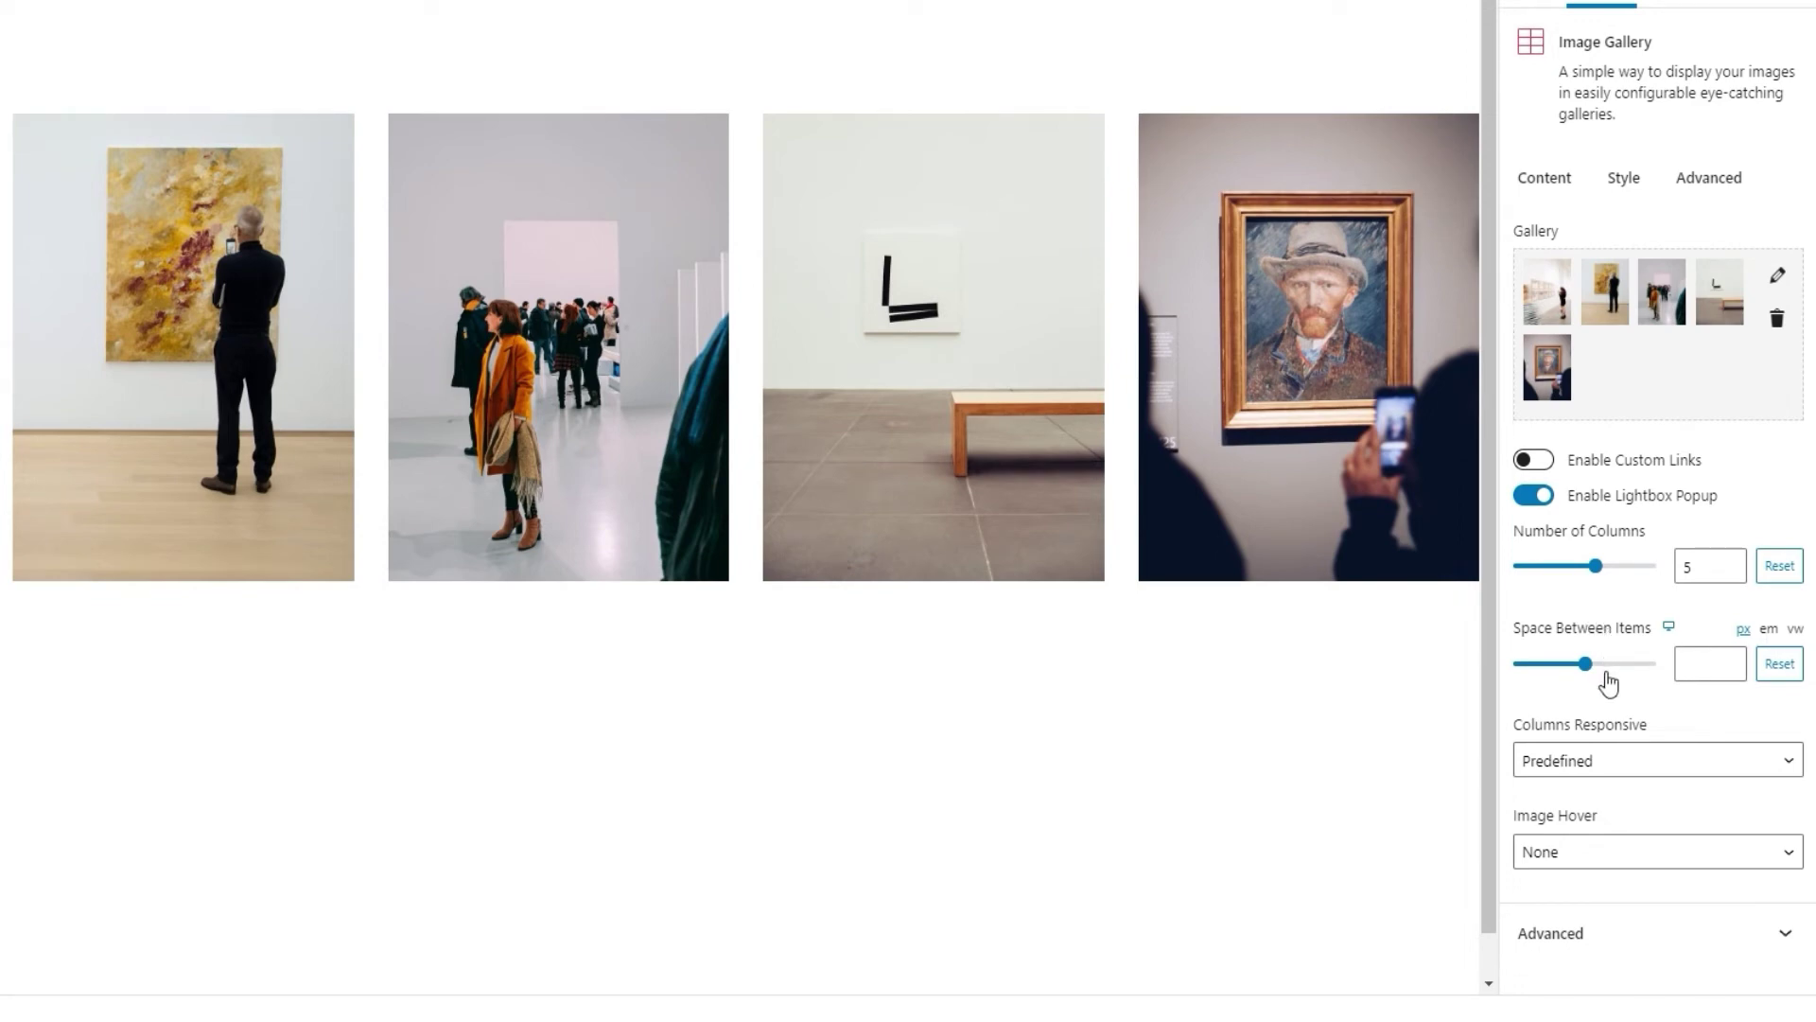
left_click_drag(1588, 677, 1568, 673)
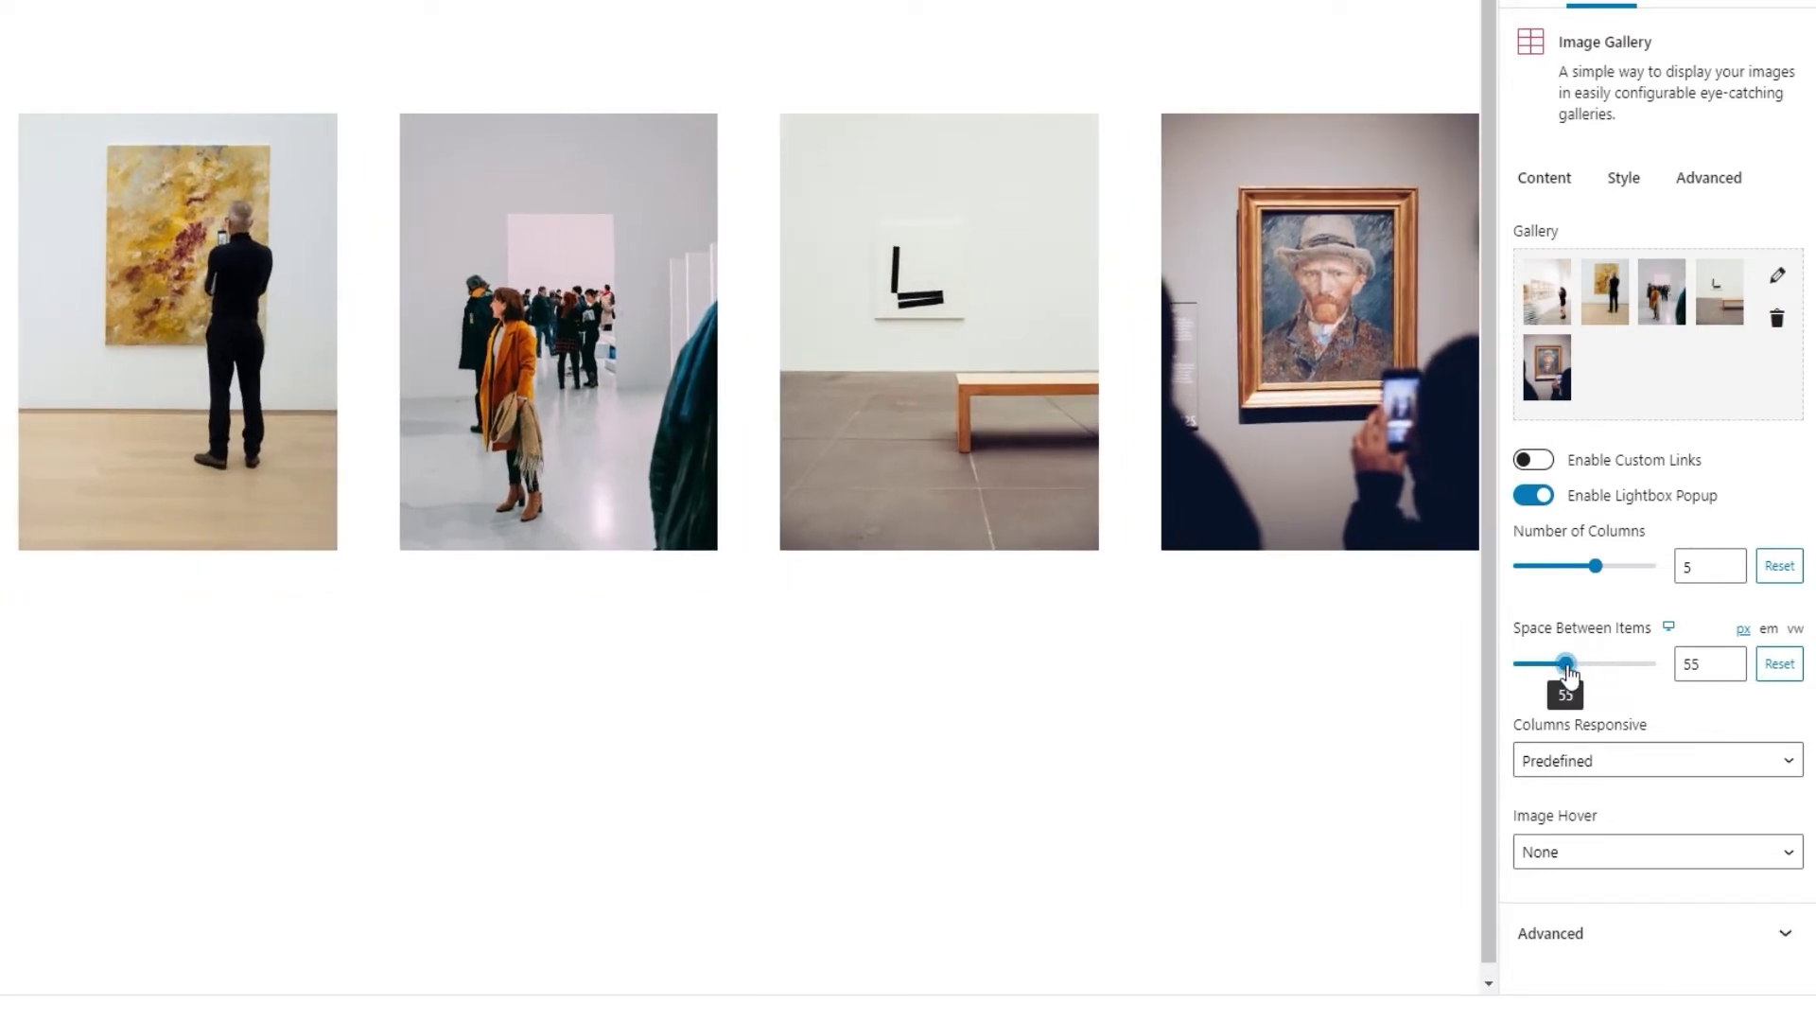
double_click(1694, 664)
type("0")
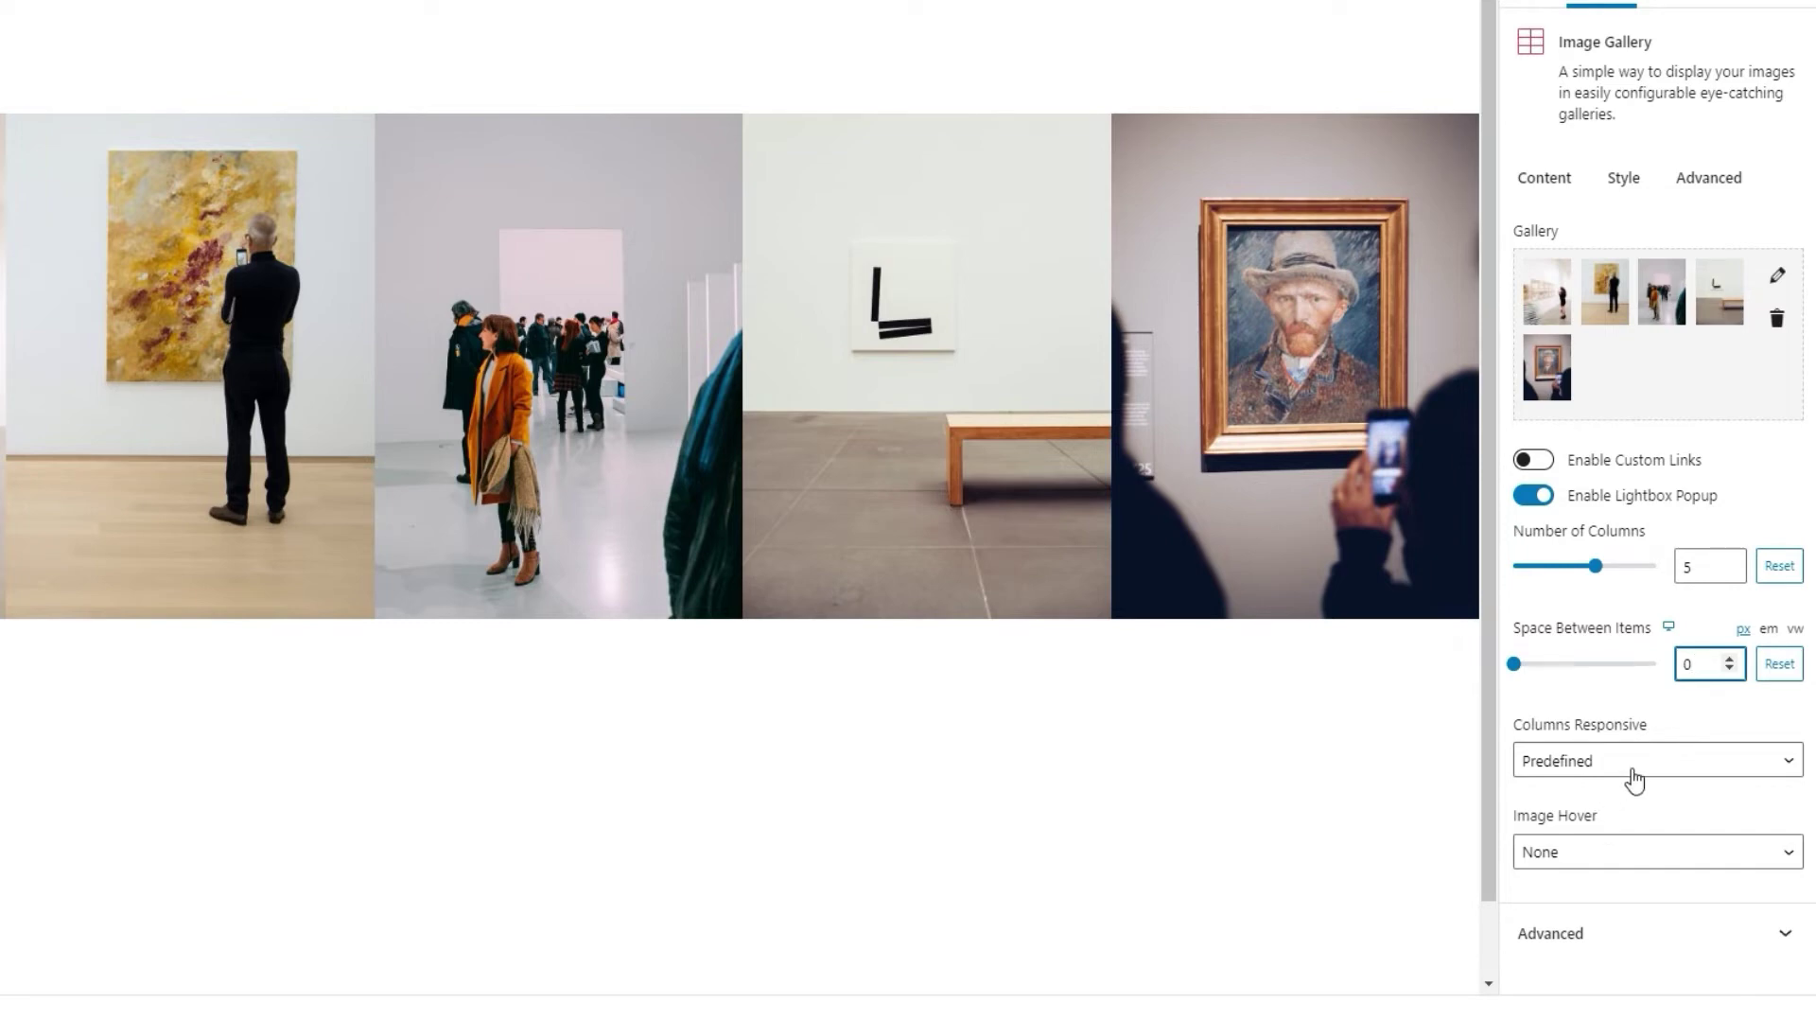
Step: Switch the gallery's Columns Responsive option from Predefined to Custom
left_click(1636, 780)
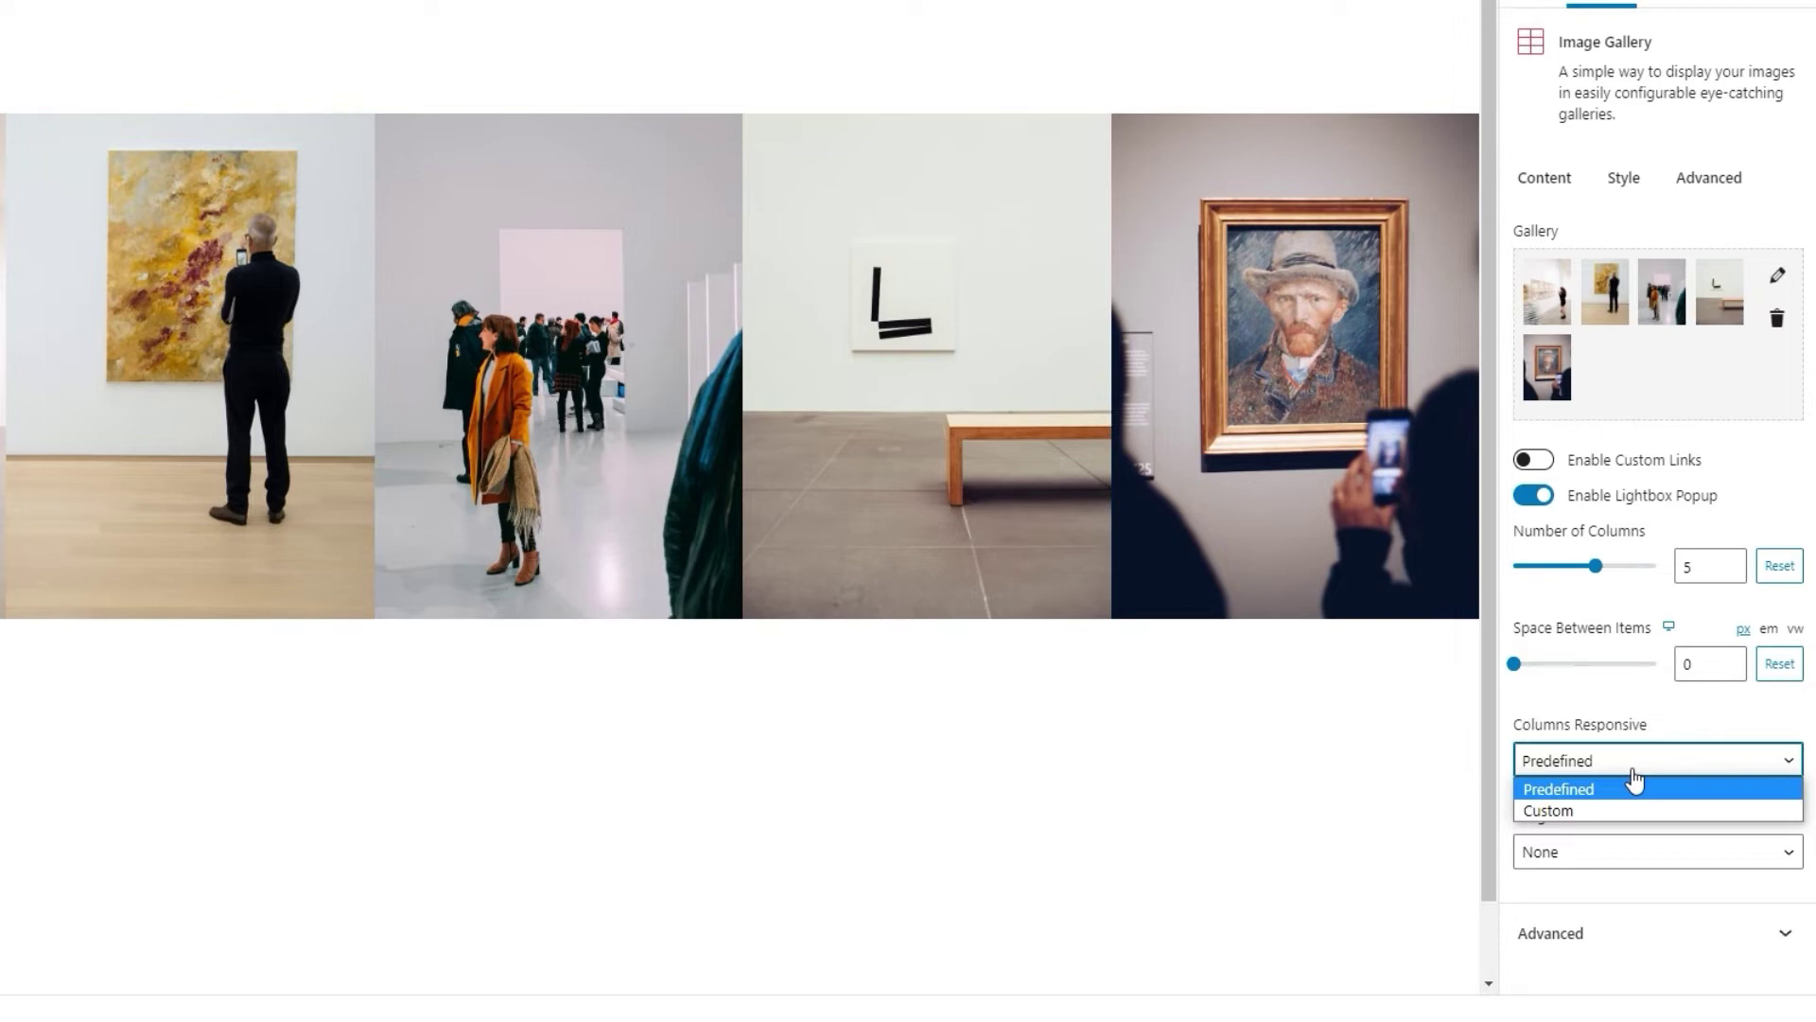
left_click(1621, 810)
Step: Set columns to 5, 5 and 3 for the 1367–1440, 1025–1366 and 769–1024px breakpoints
scroll(1623, 810, "down", 1)
scroll(1620, 804, "down", 2)
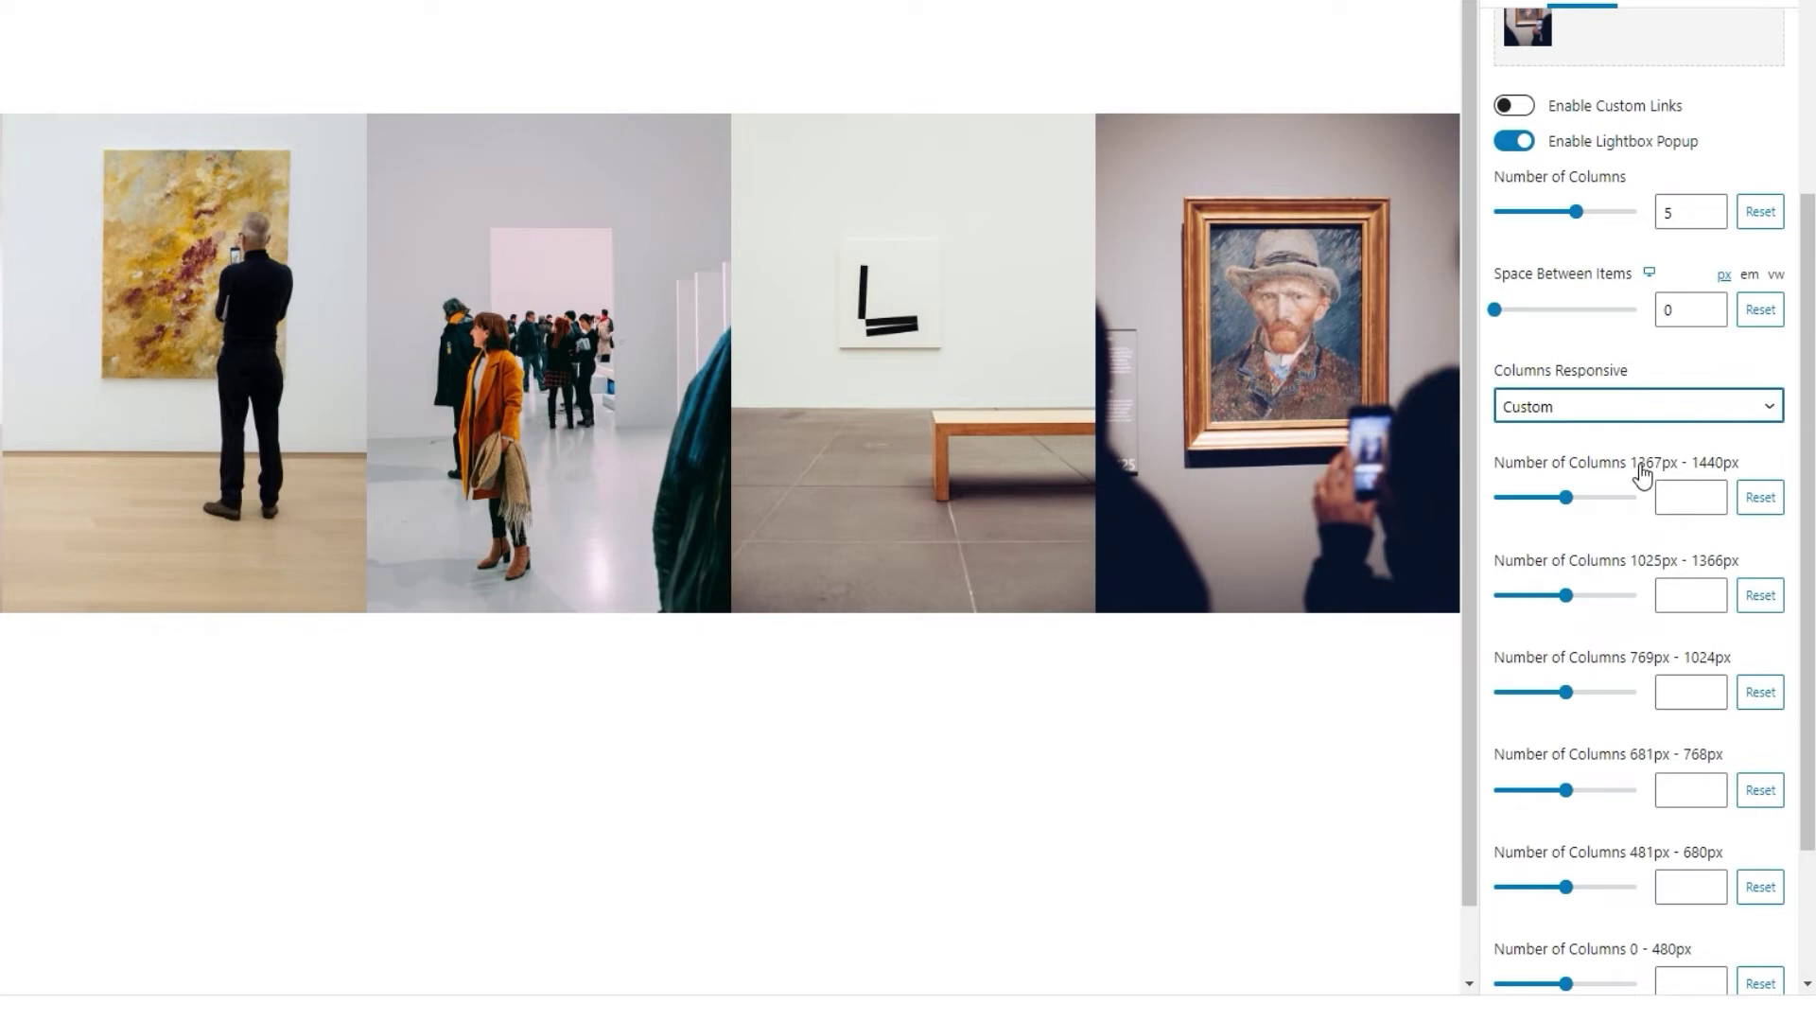
left_click(1658, 497)
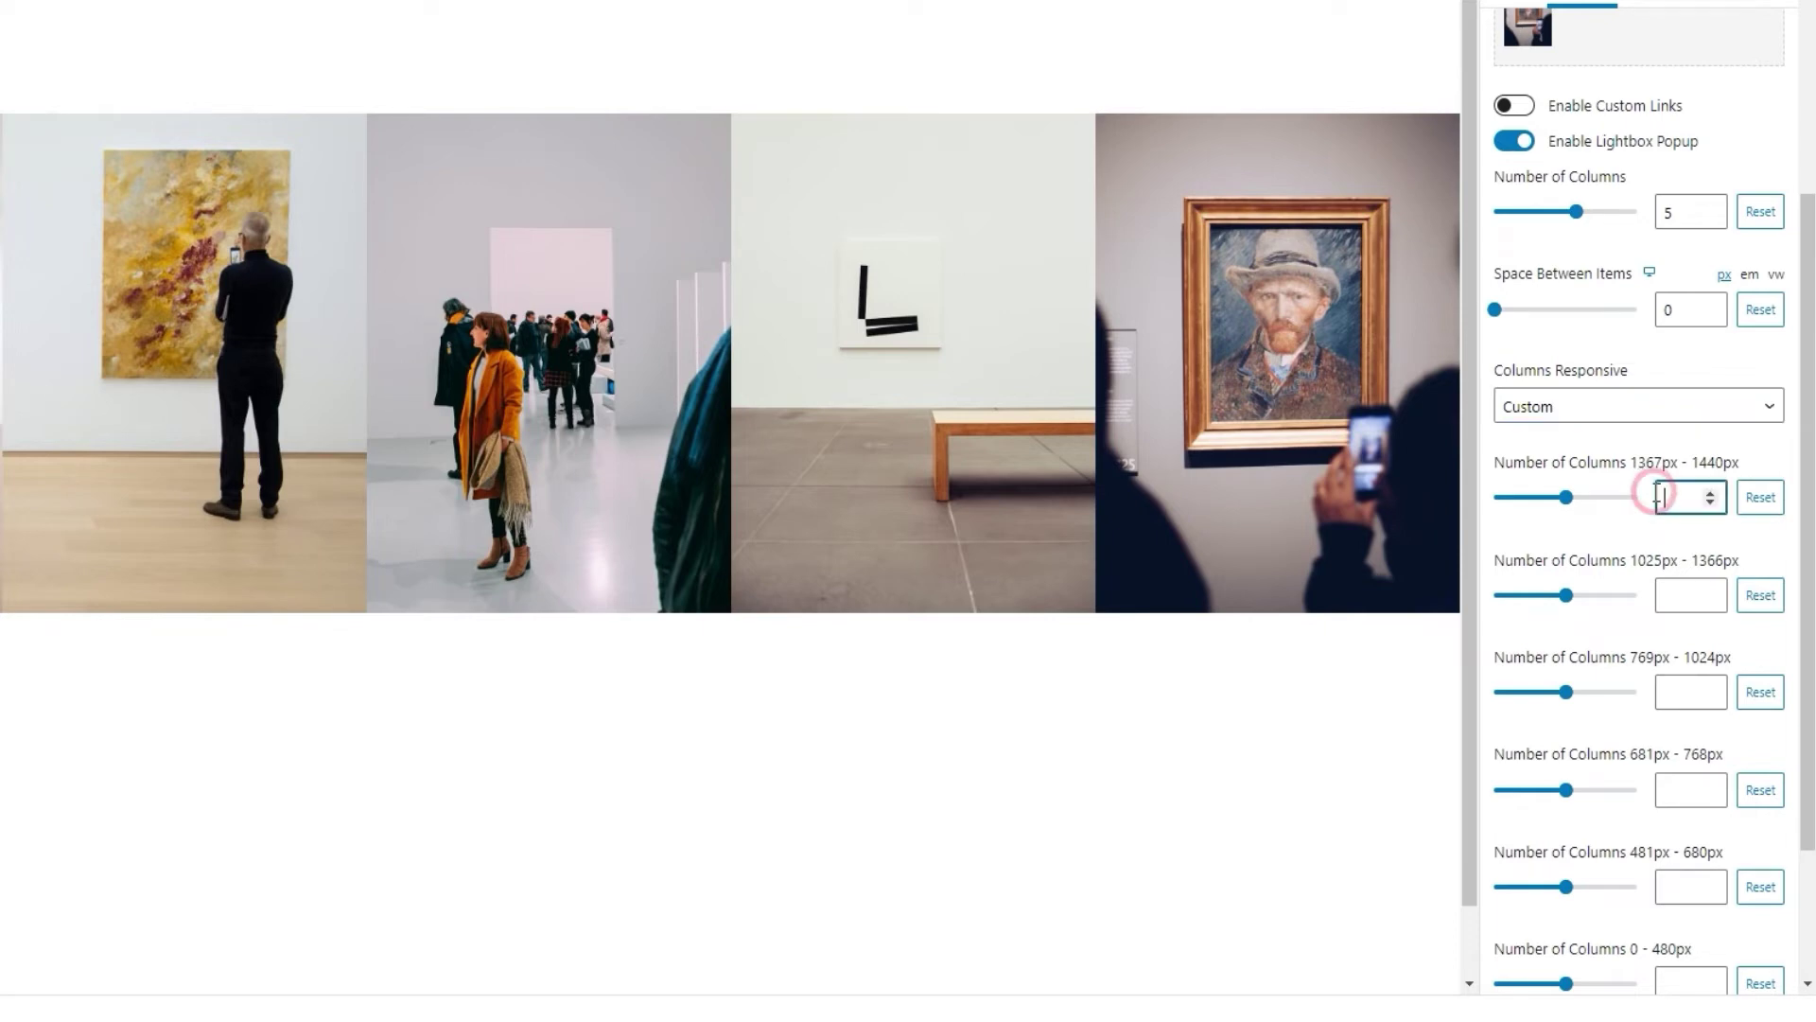
type("5")
left_click(1672, 595)
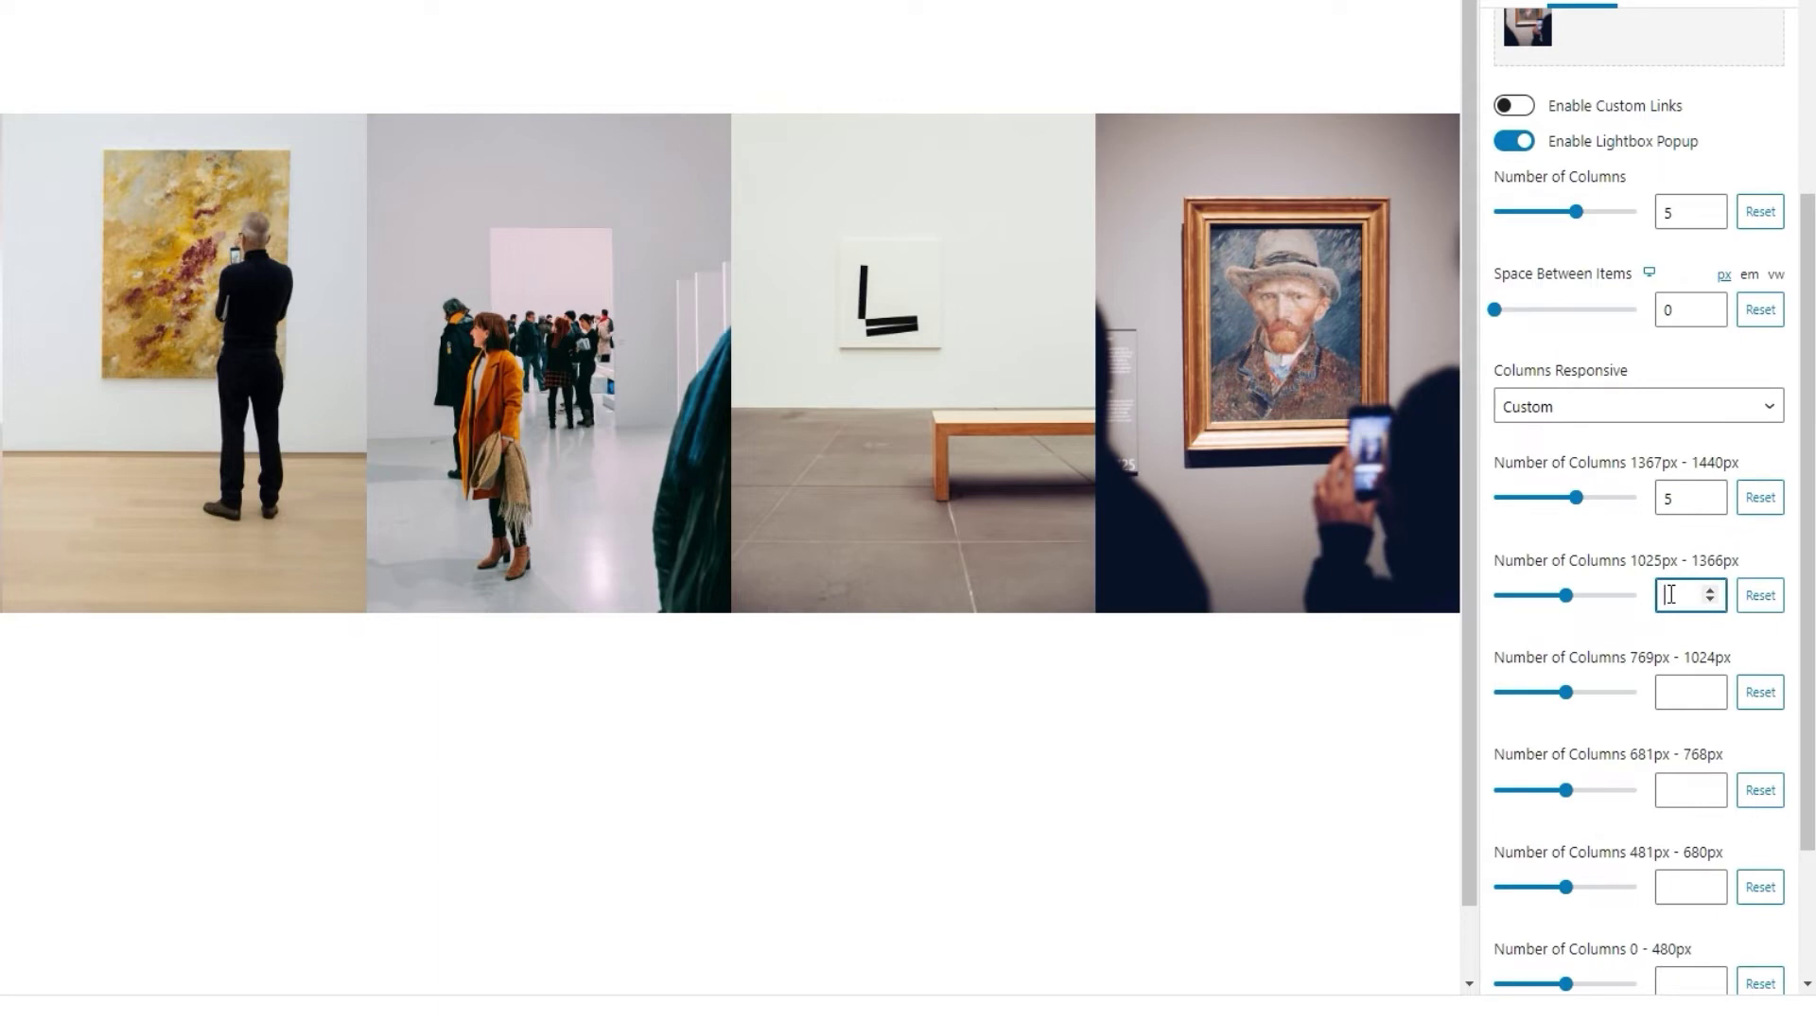
type("5")
left_click(1683, 689)
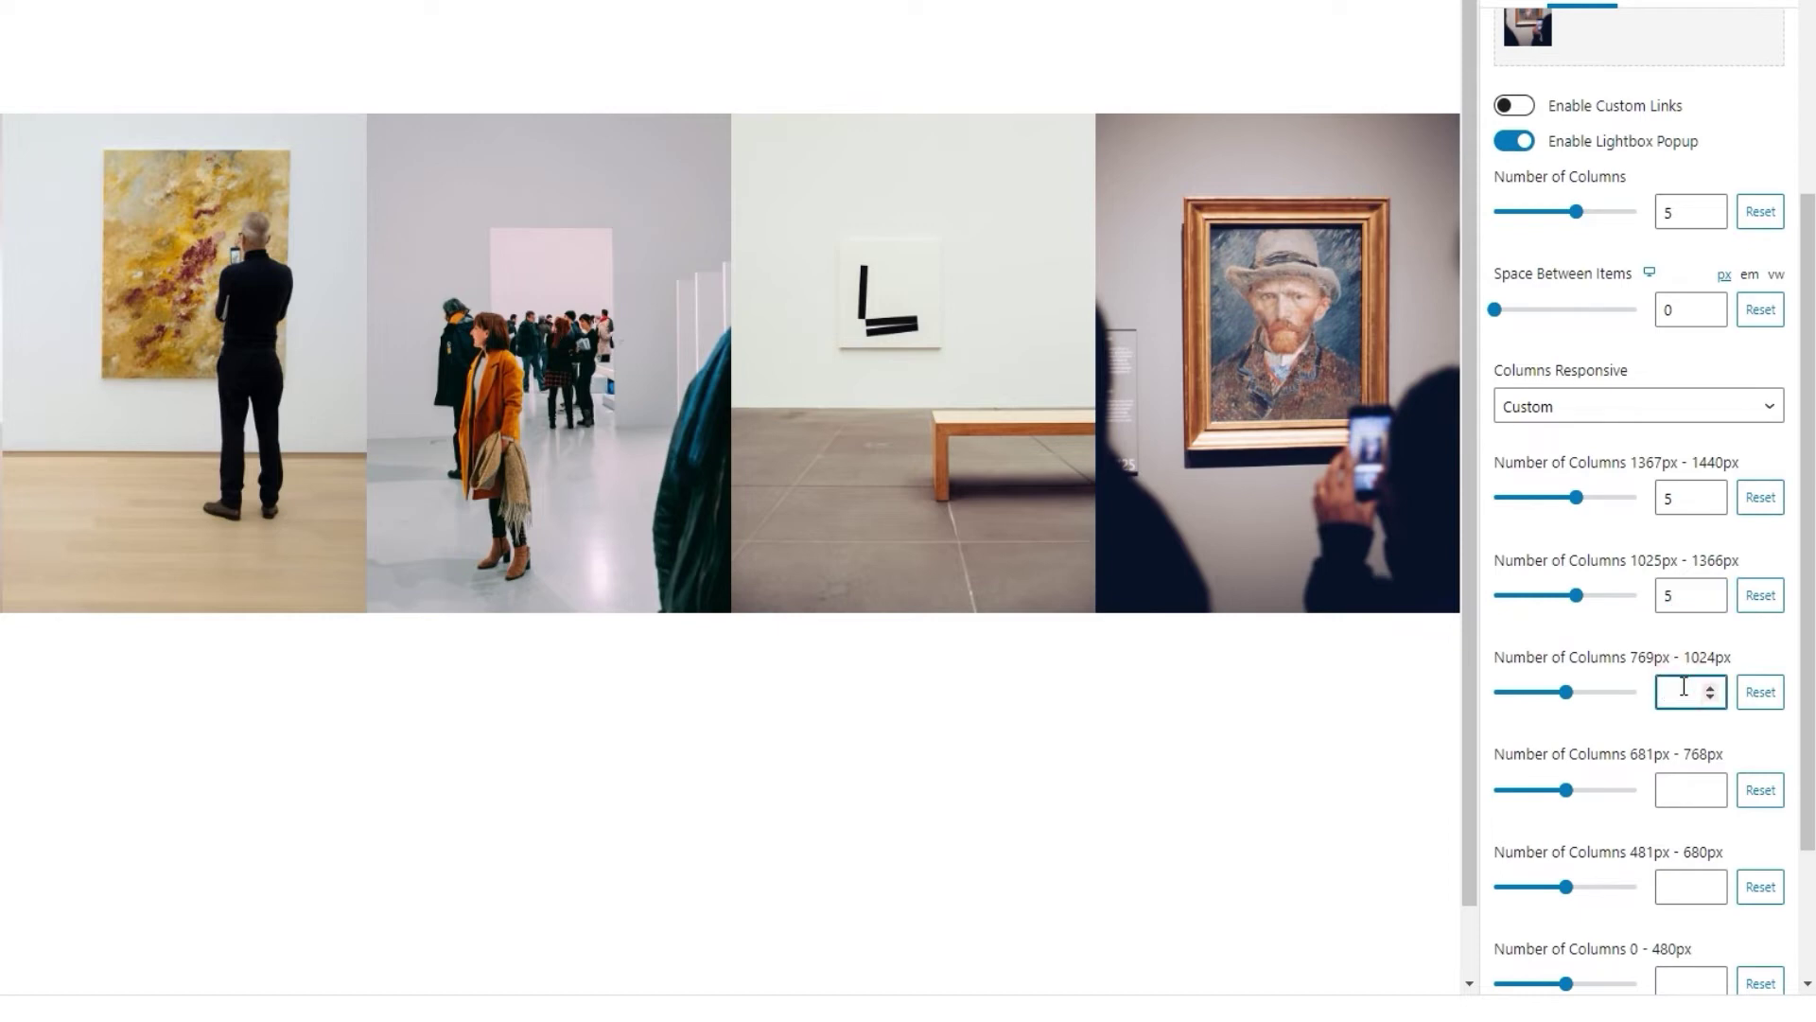
type("3")
Step: Set columns to 2, 1 and 1 for the 681–768, 481–680 and 0–480px breakpoints
scroll(1679, 676, "down", 1)
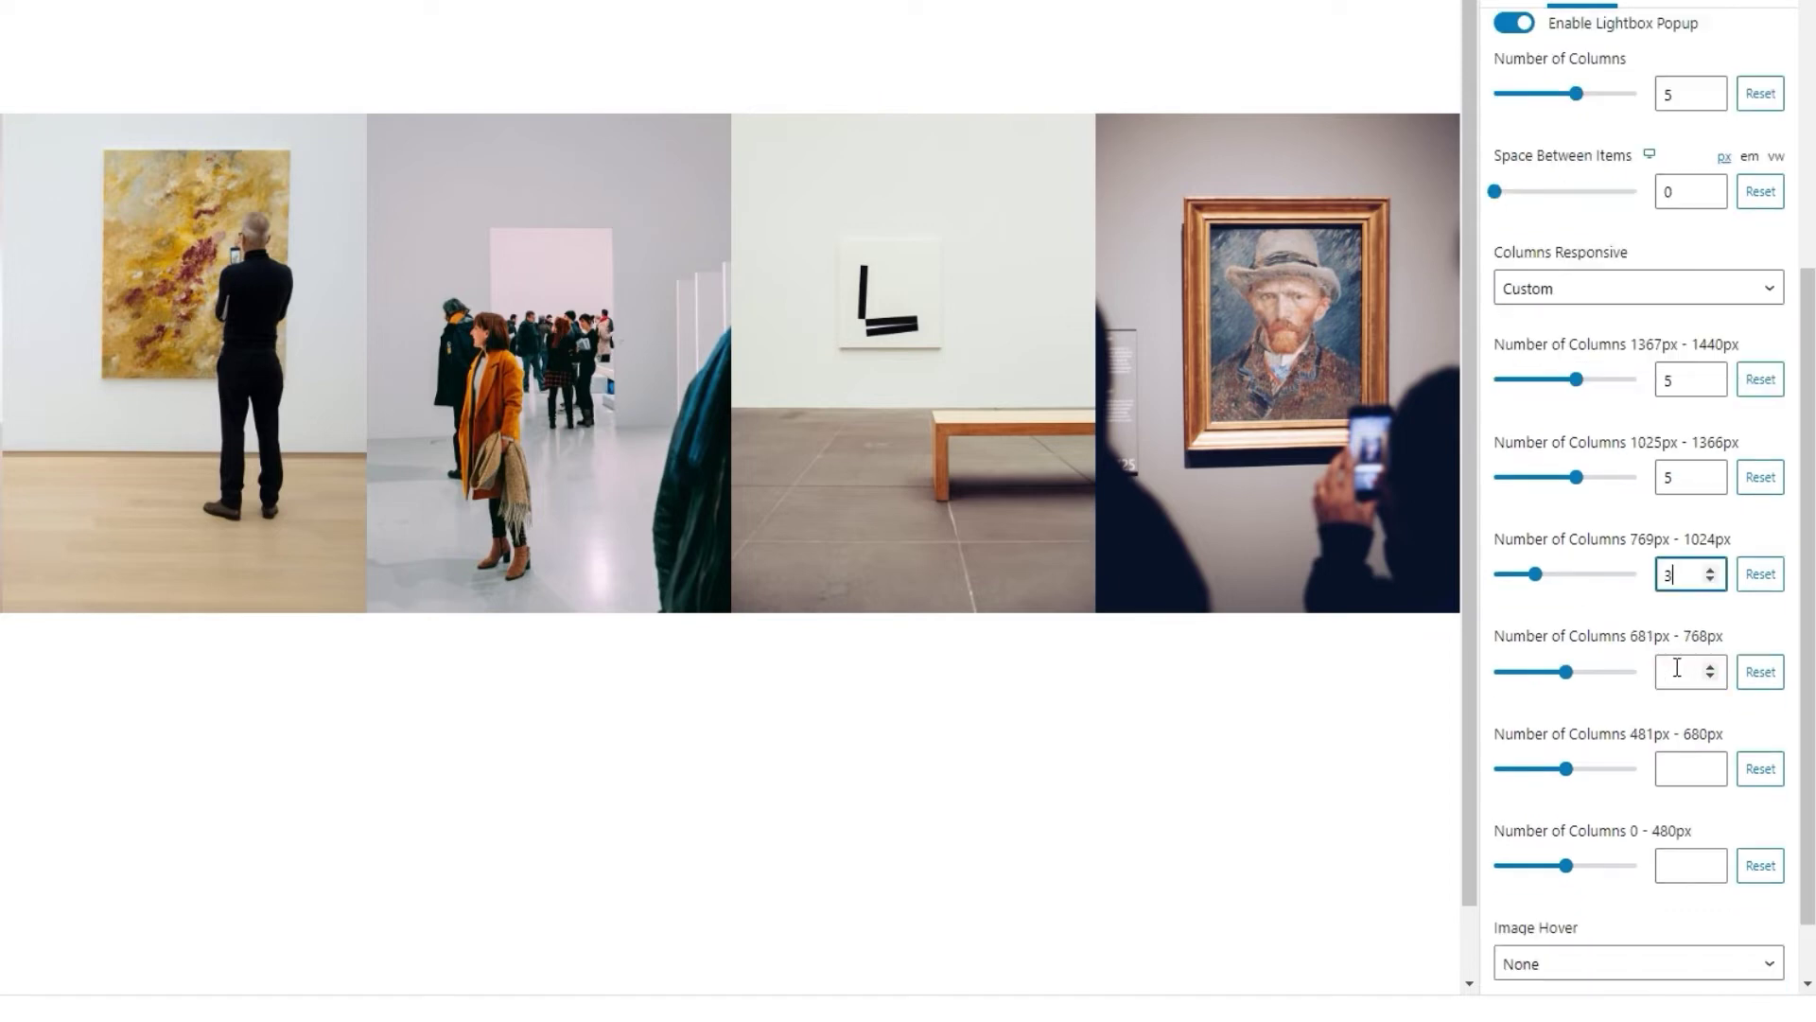
left_click(1677, 669)
type("2")
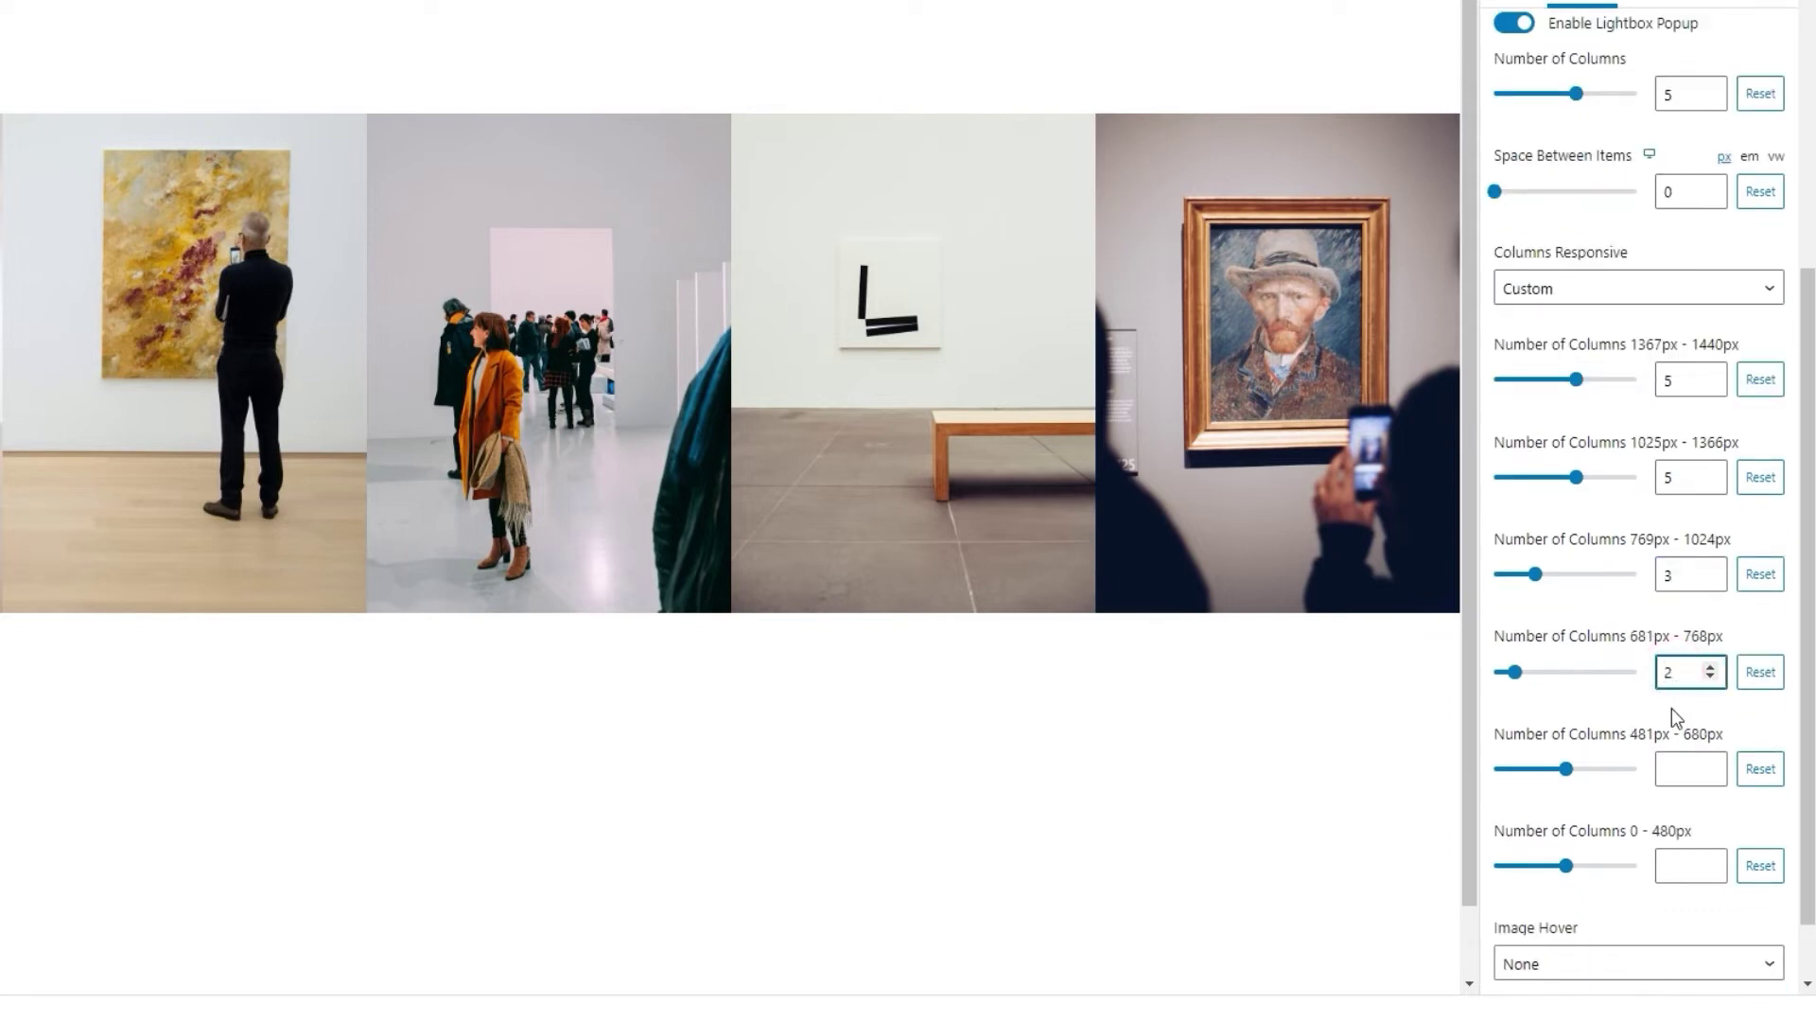
left_click(1677, 766)
type("1")
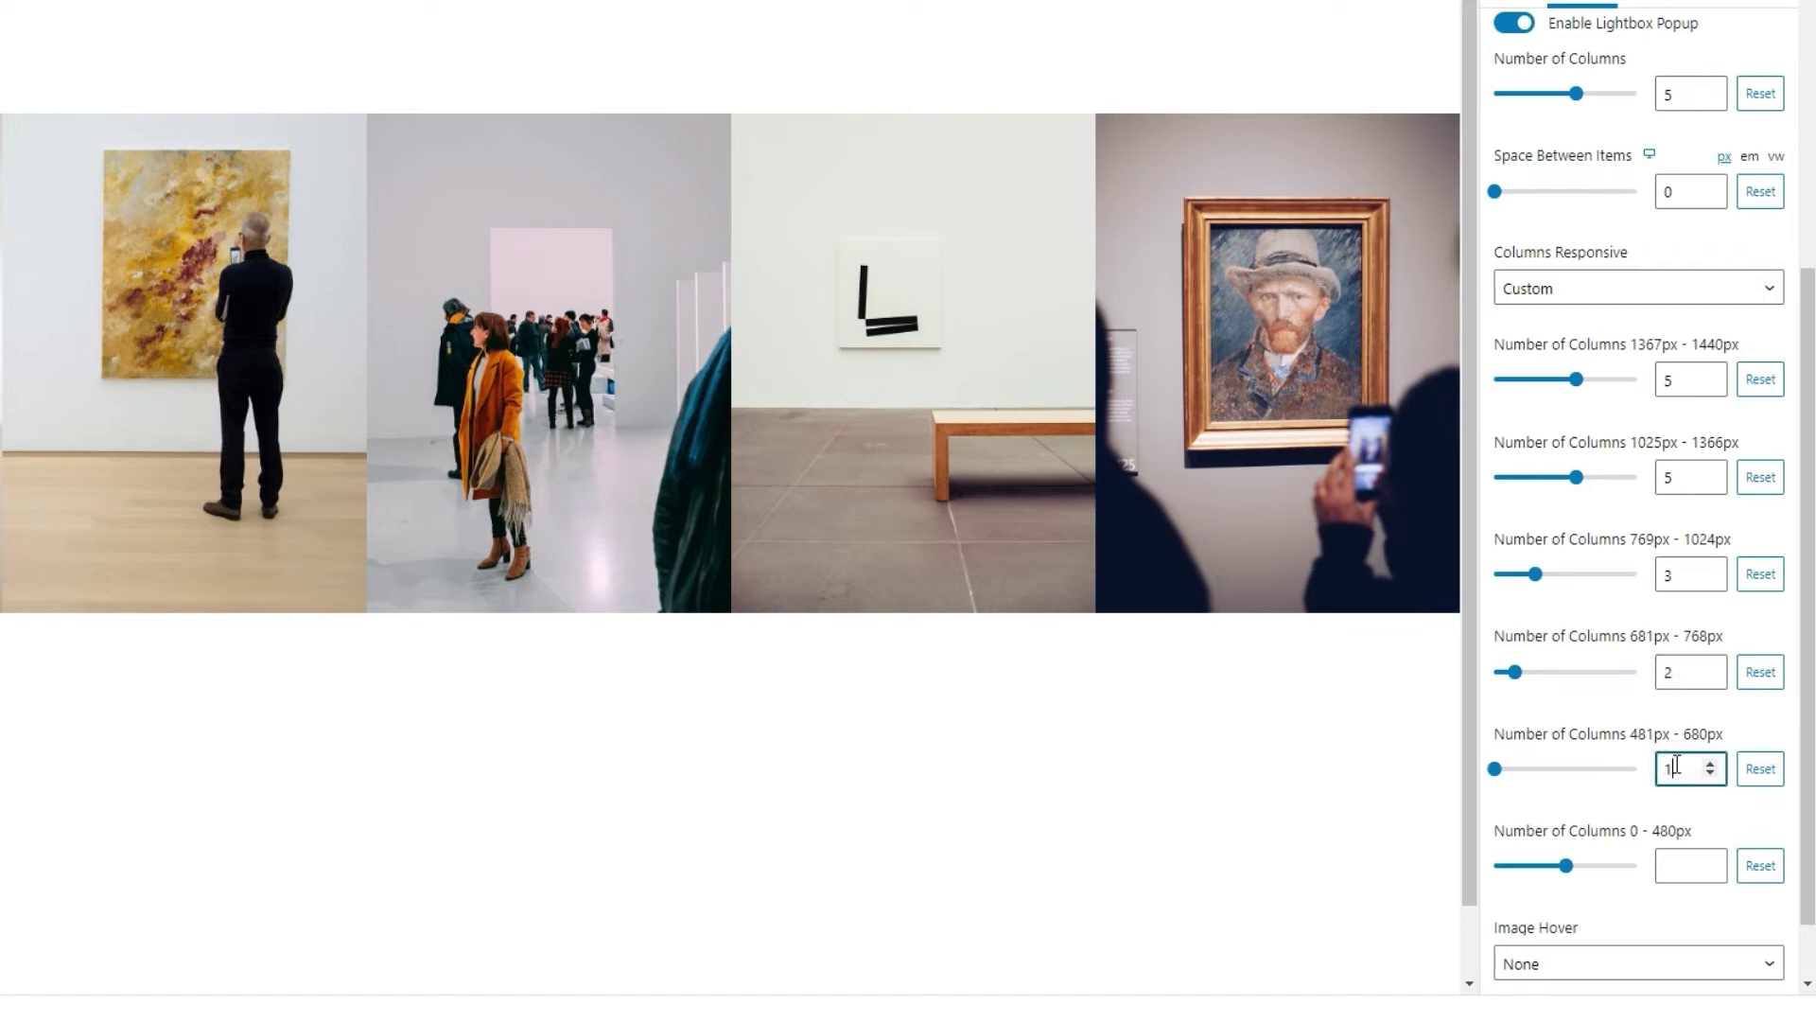
left_click(1678, 863)
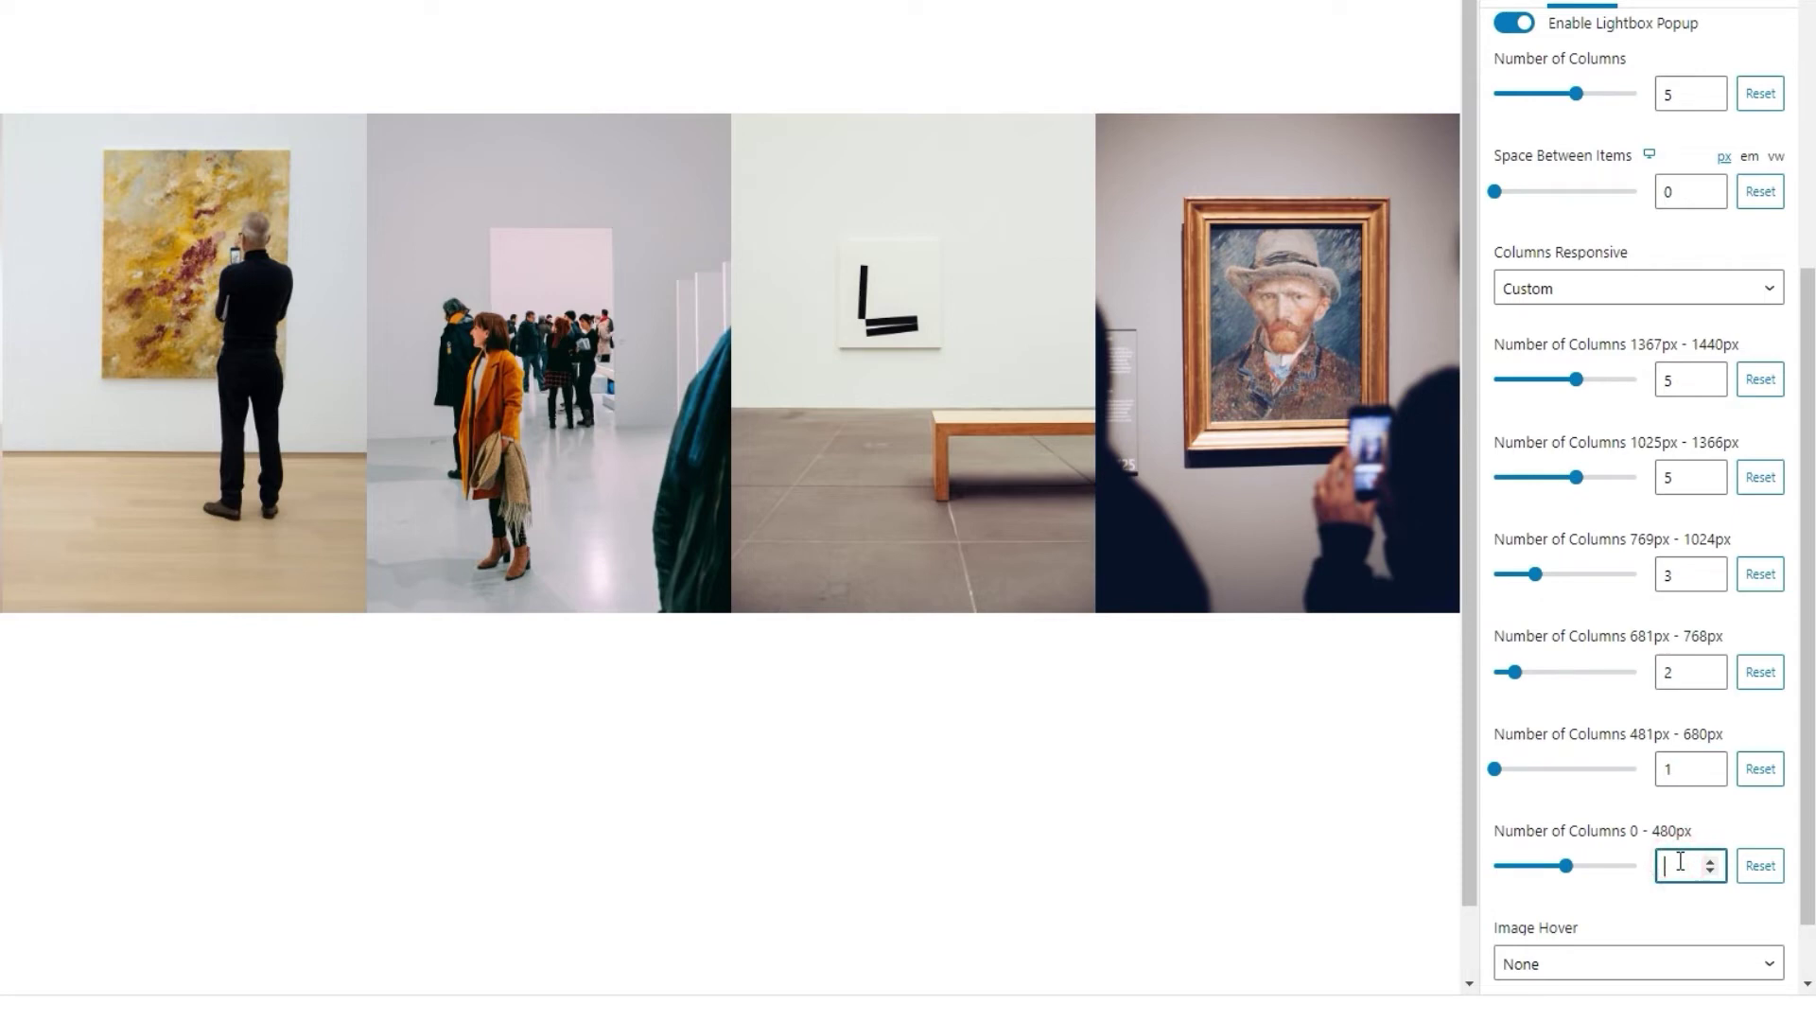
type("1")
left_click(1662, 914)
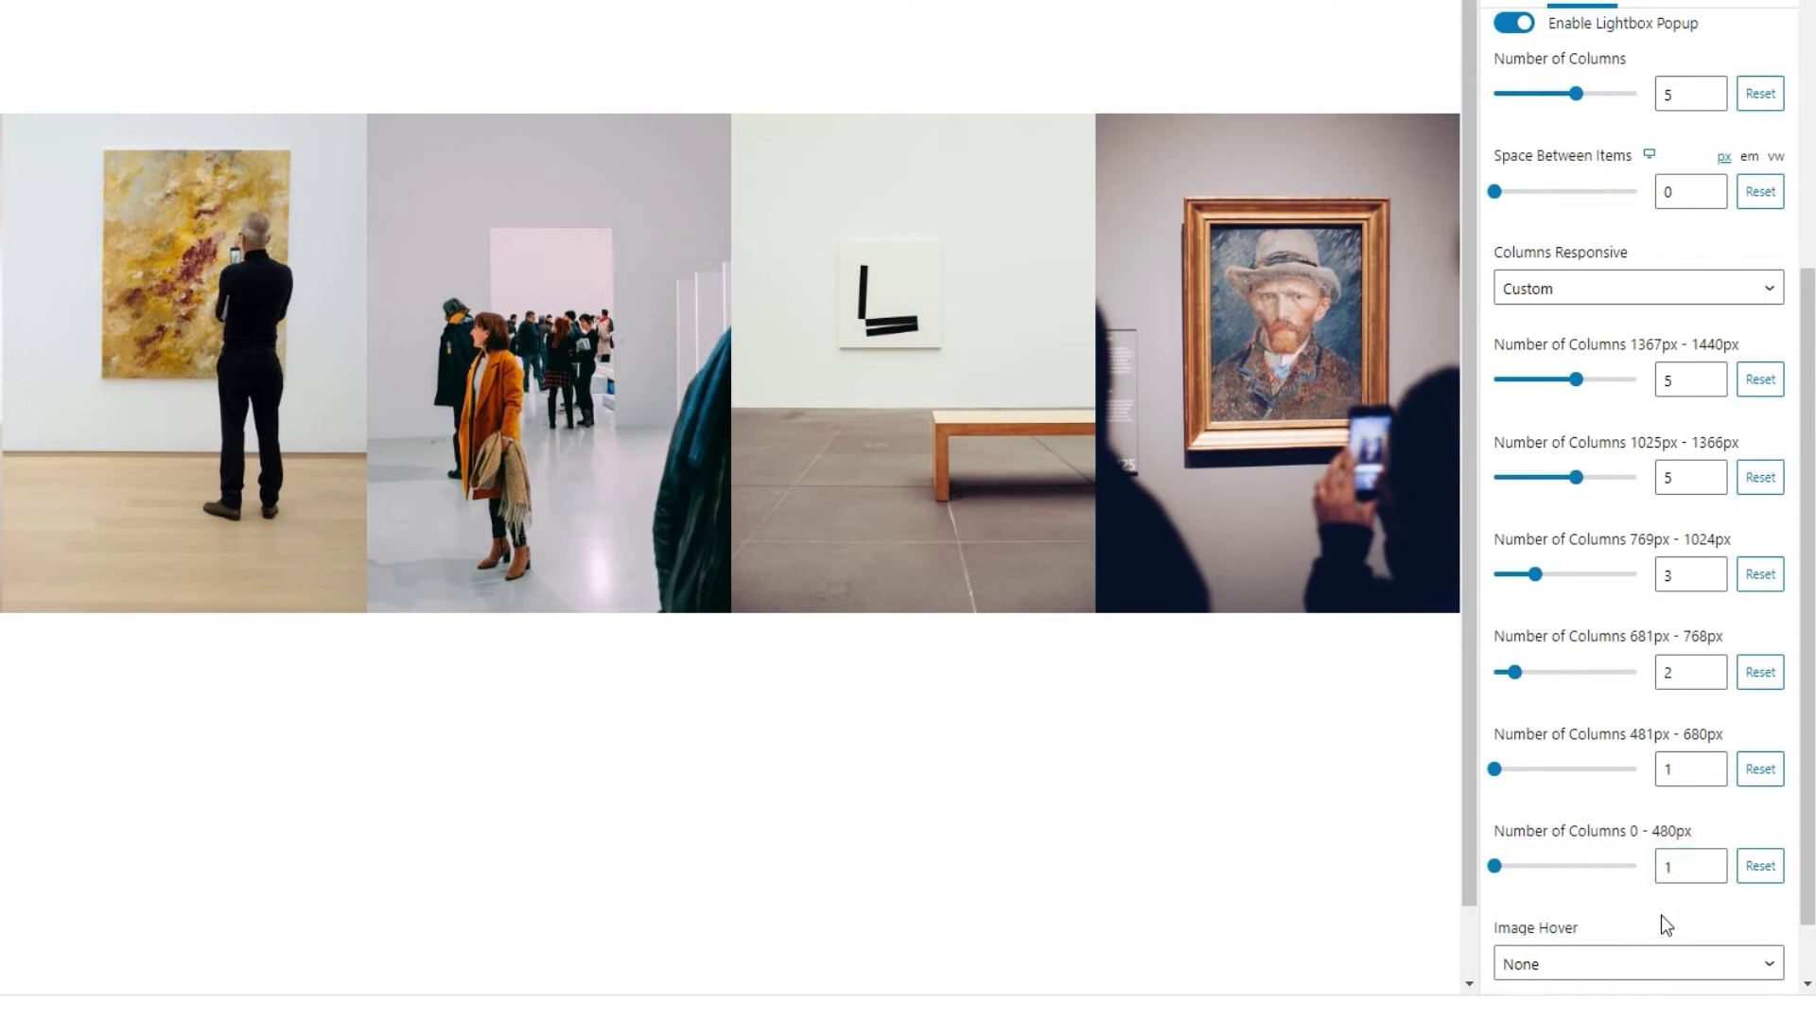
scroll(1662, 915, "down", 1)
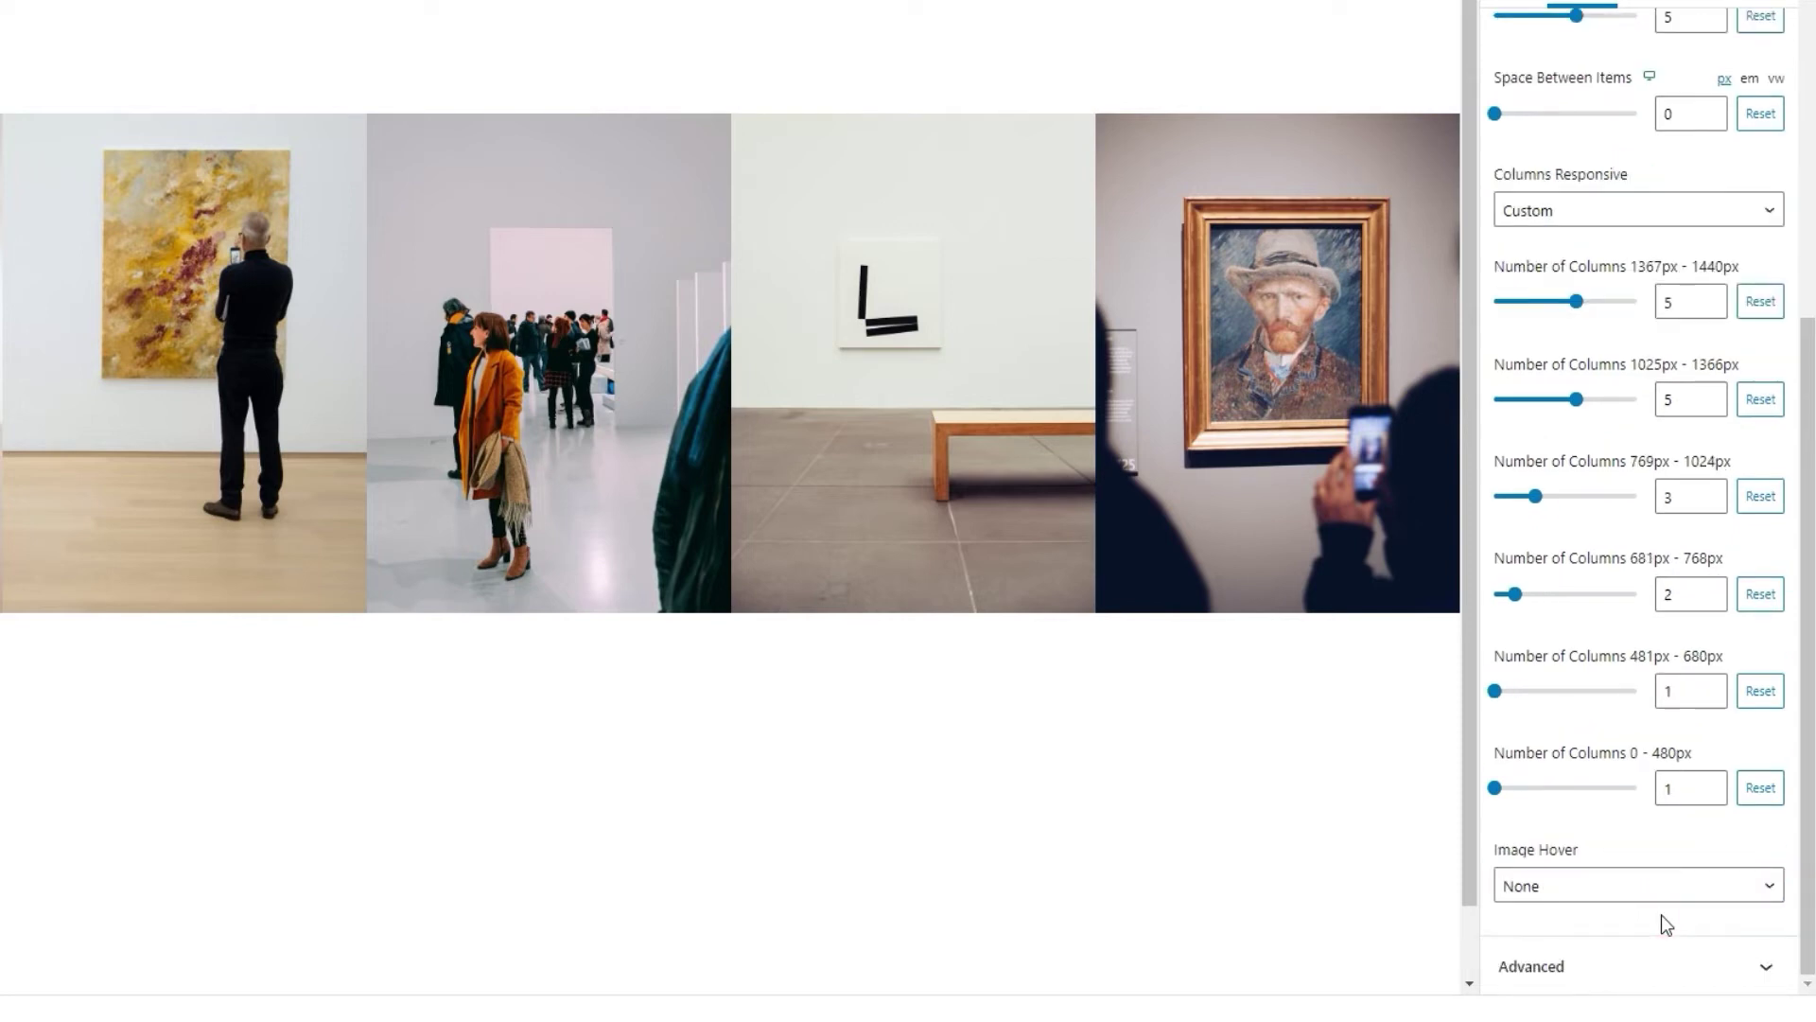
Step: Set the gallery's Image Hover effect to Zoom
left_click(1623, 893)
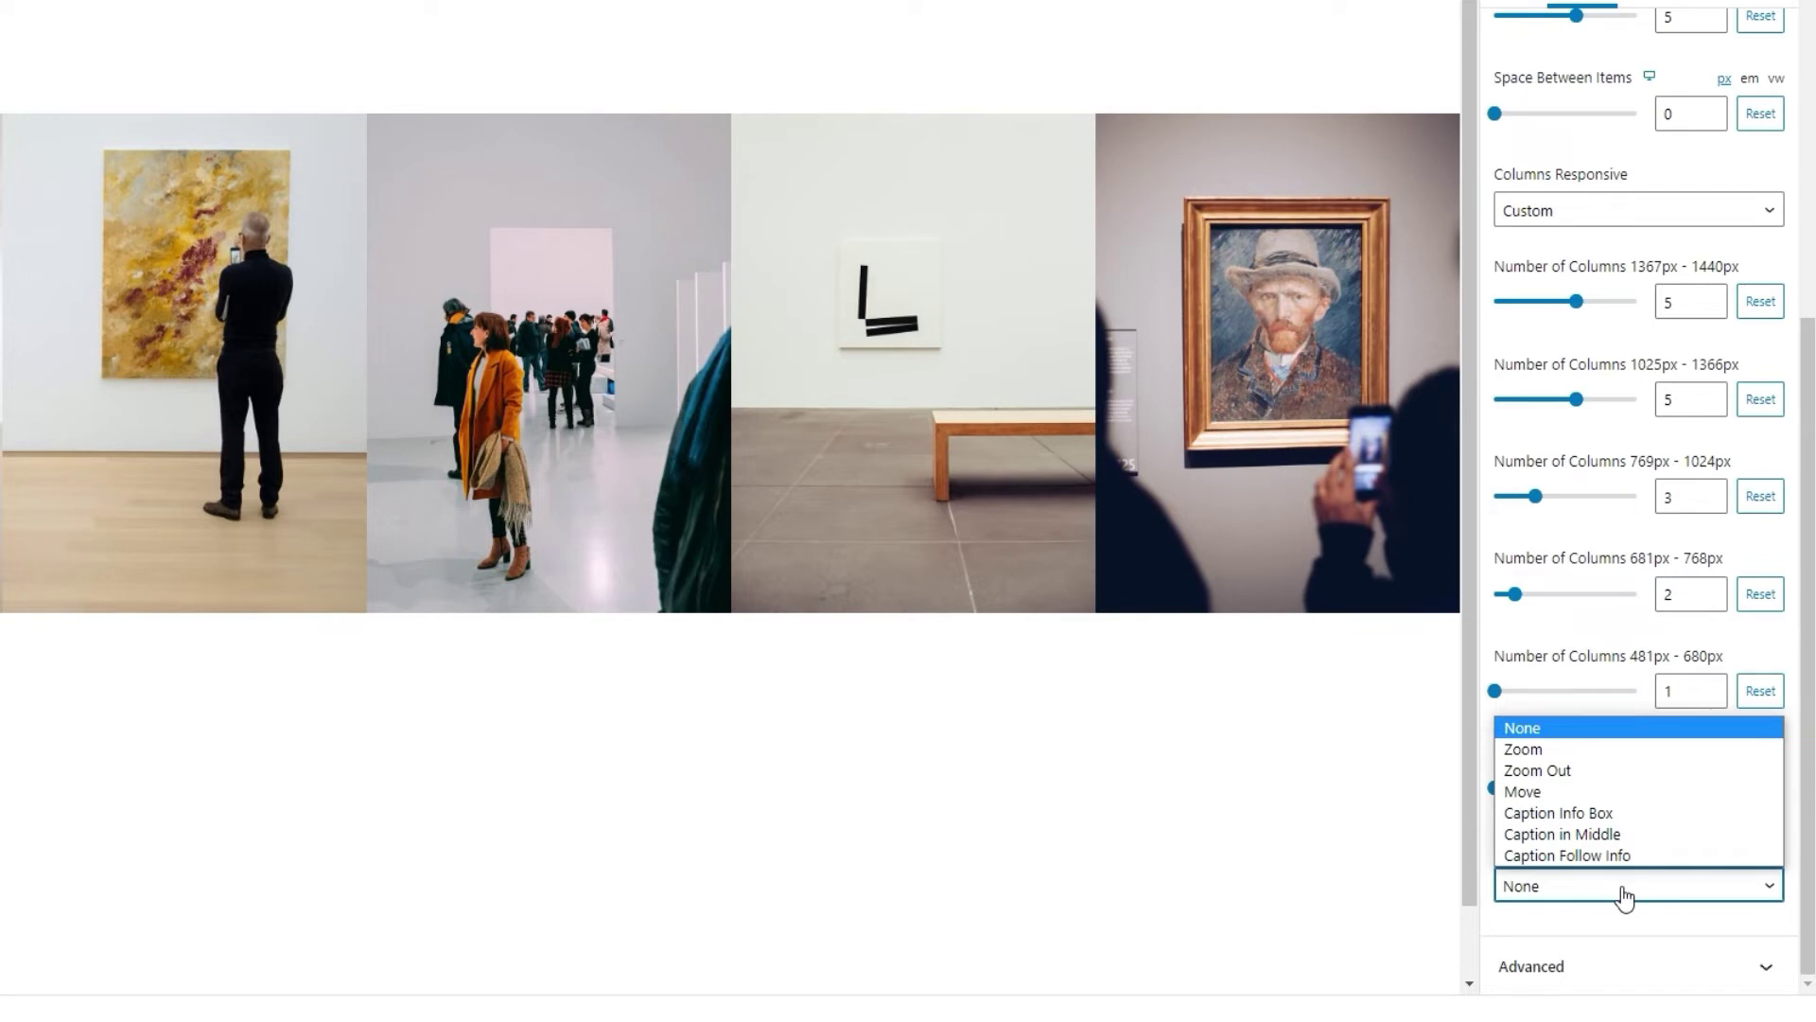
left_click(1559, 747)
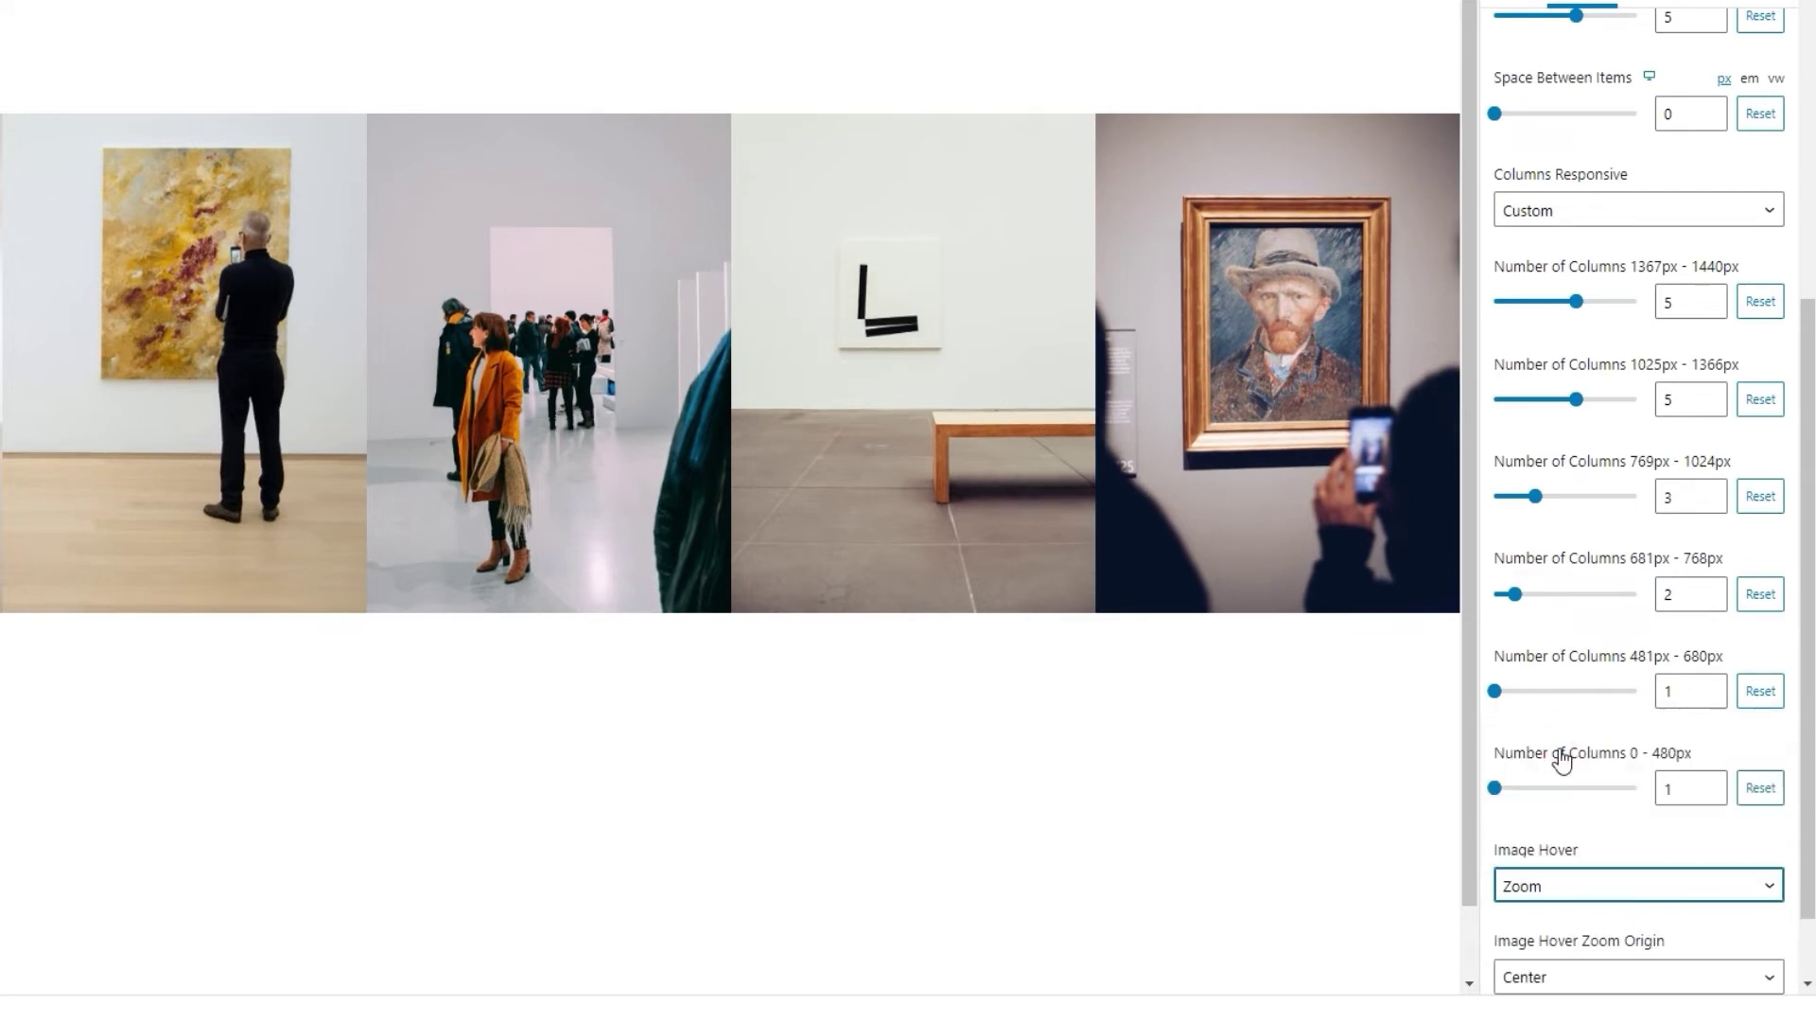
scroll(1561, 760, "down", 1)
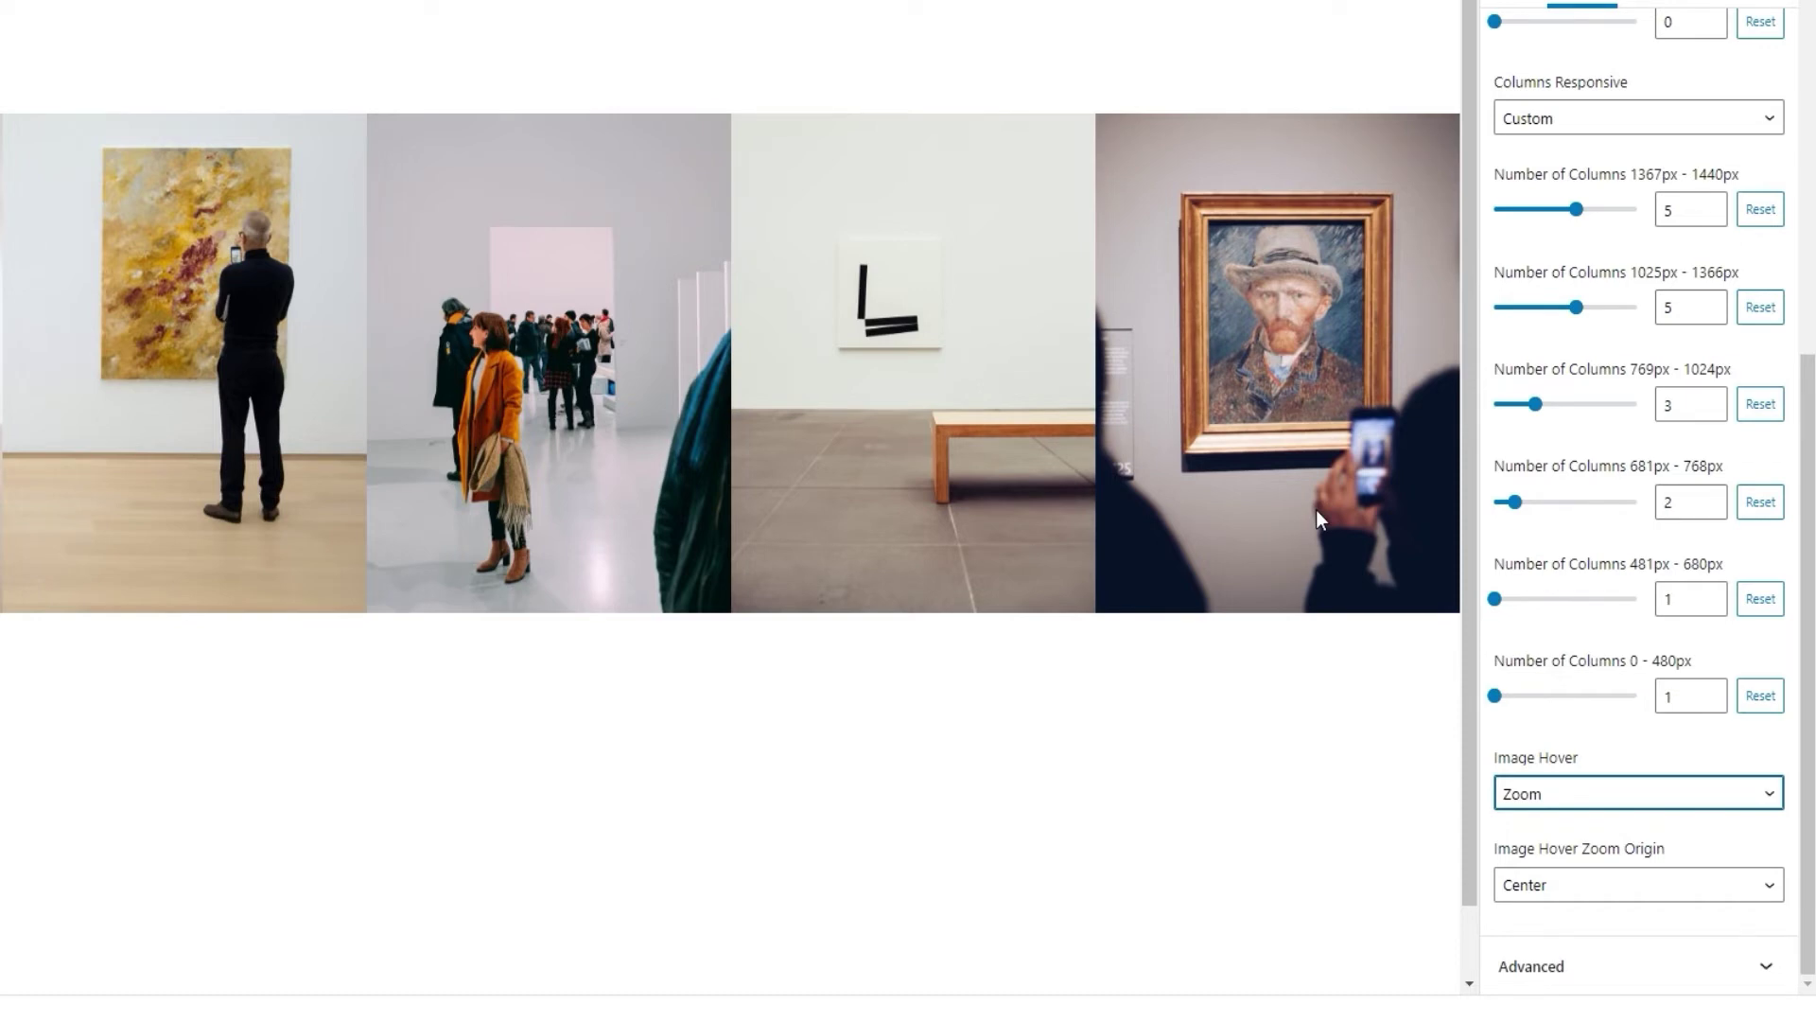
Step: Try Image Hover Zoom Origin values Top, Bottom and Left, settling on Right
left_click(1606, 887)
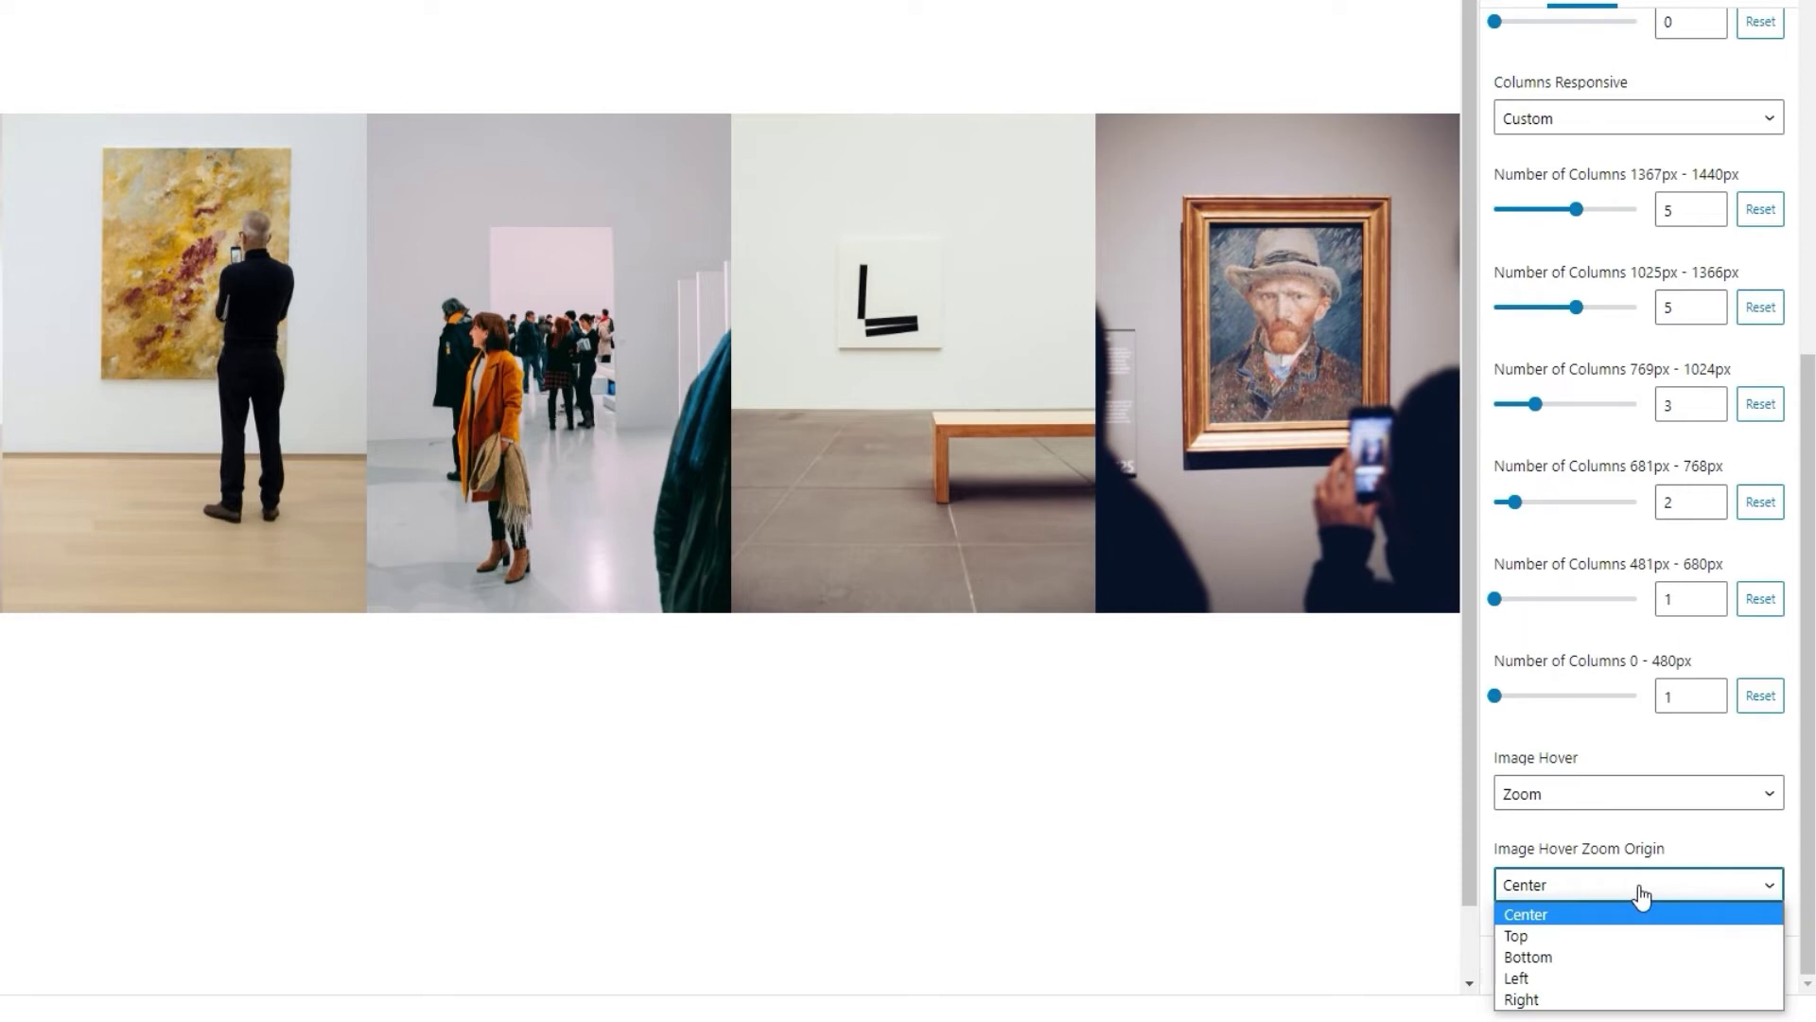
left_click(1616, 939)
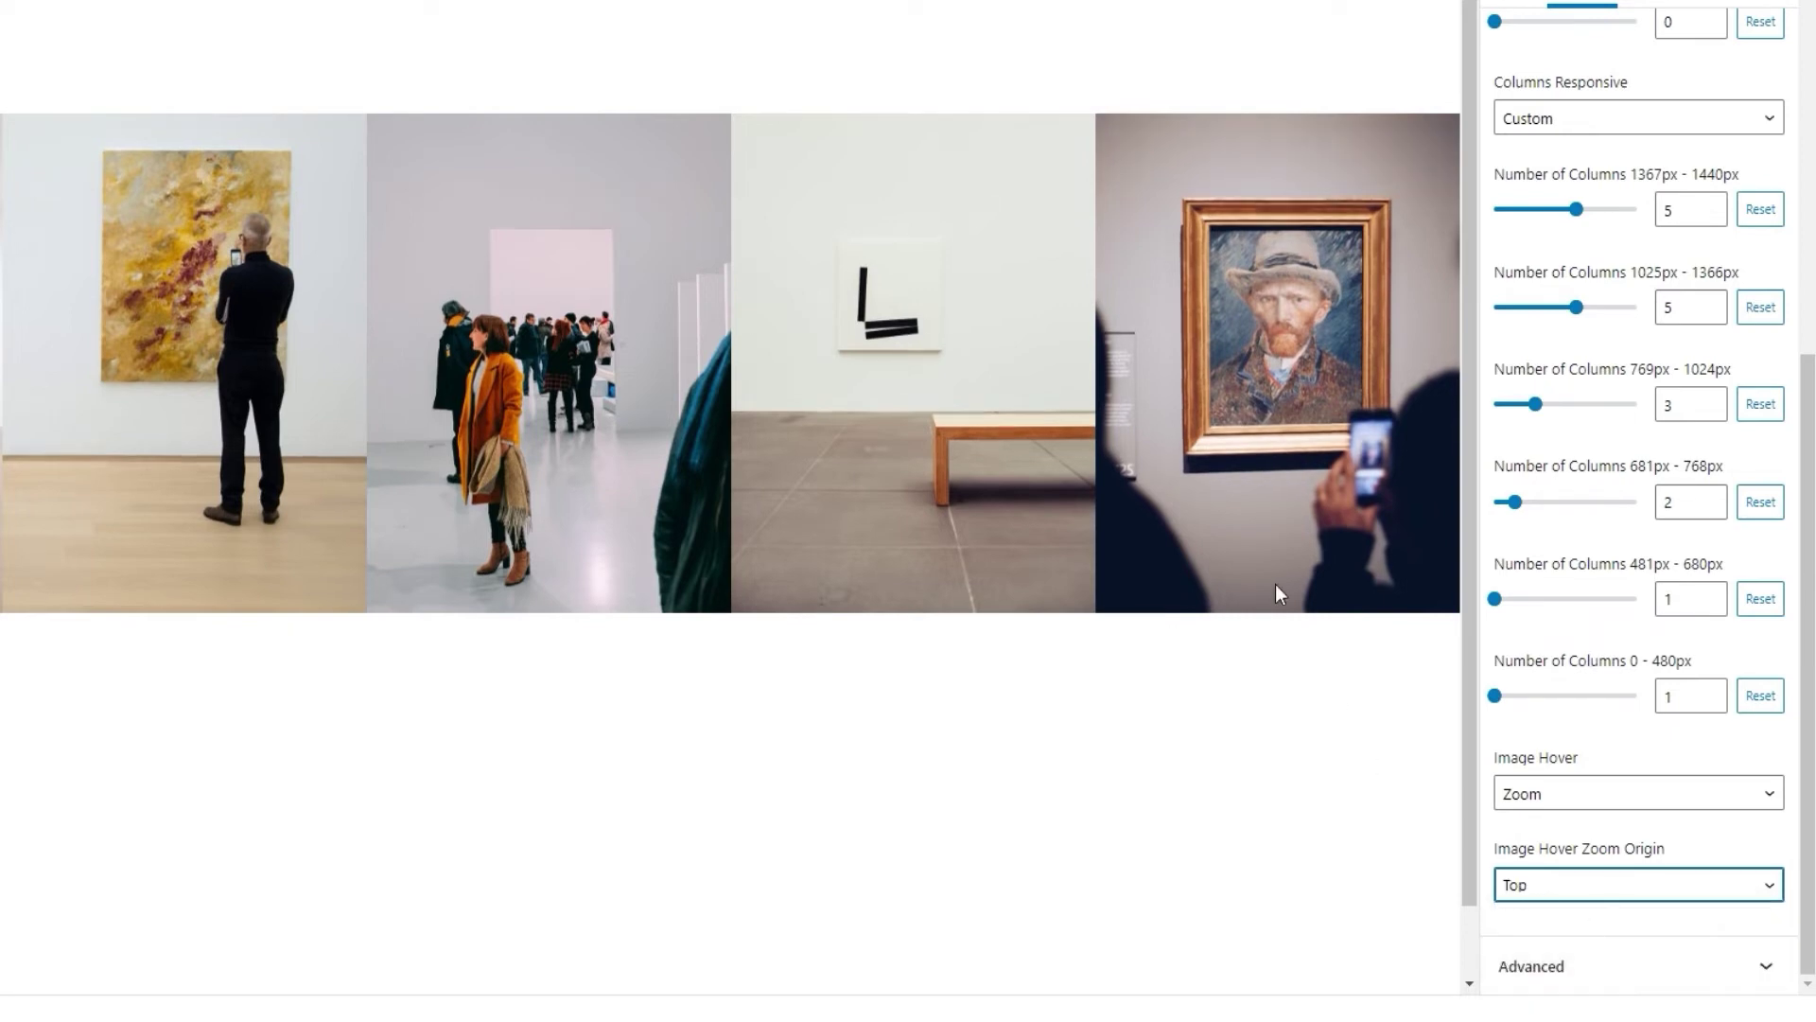
left_click(1537, 875)
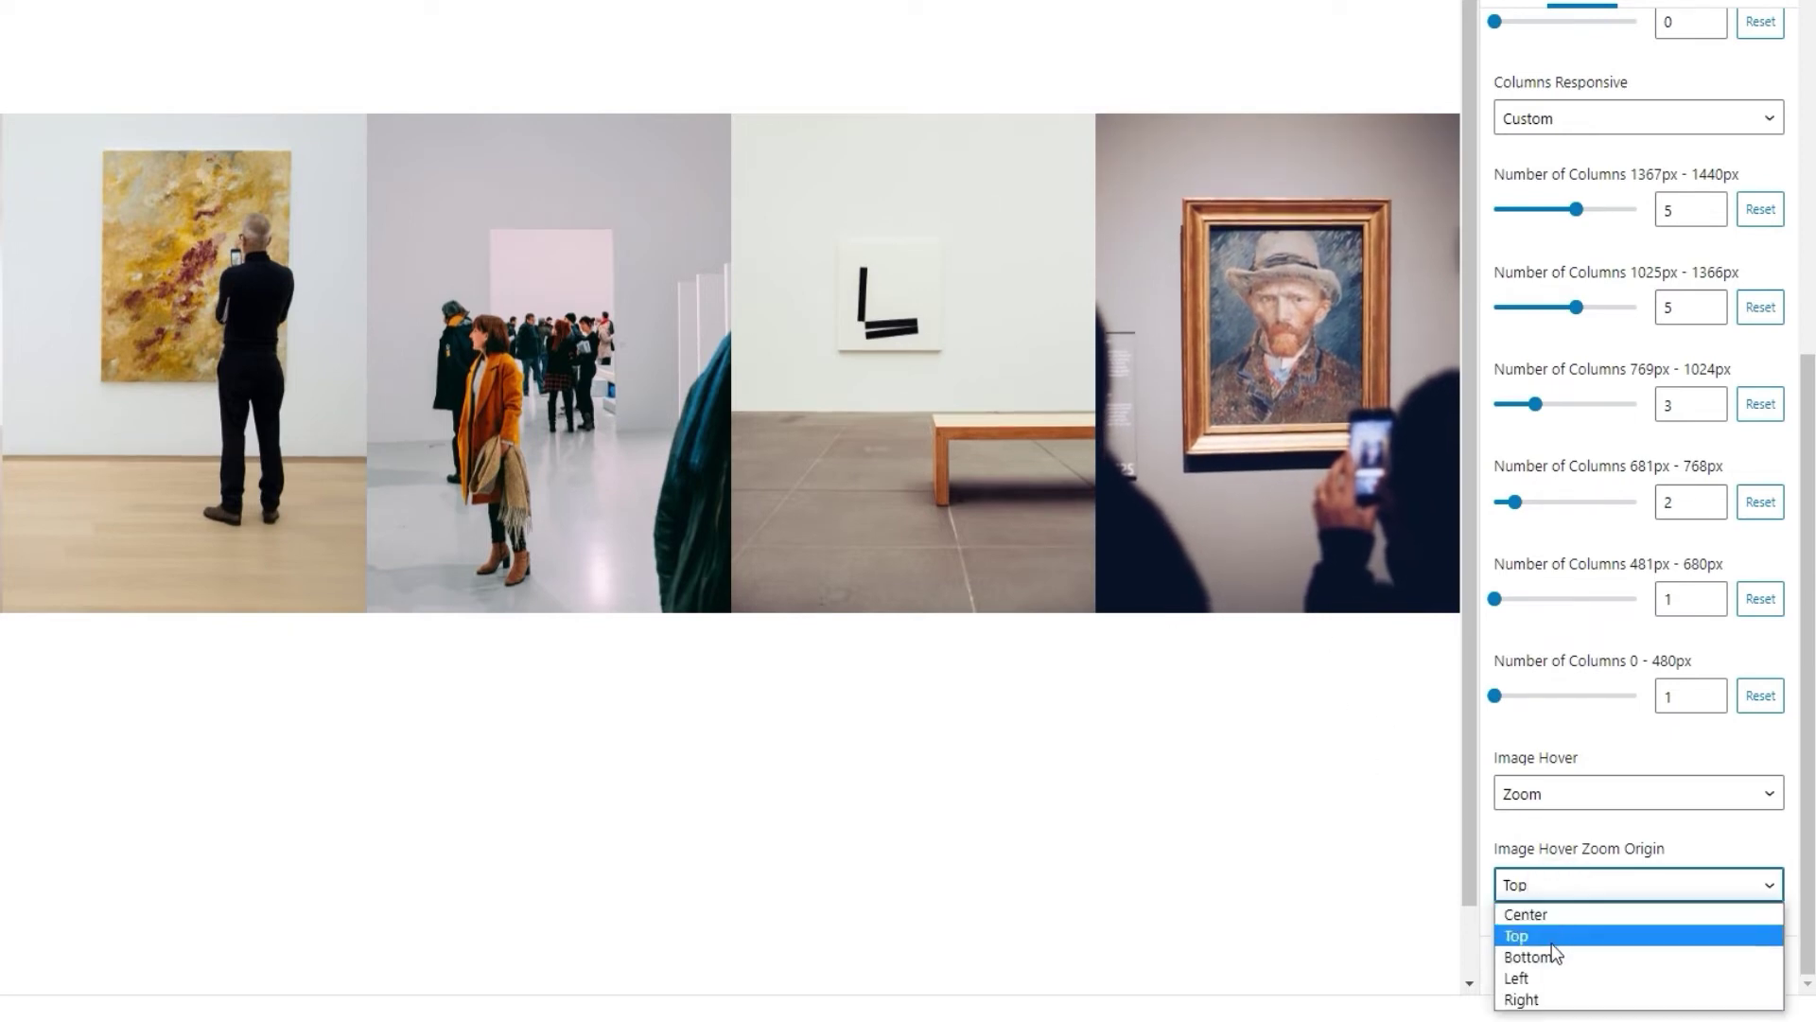
left_click(1552, 950)
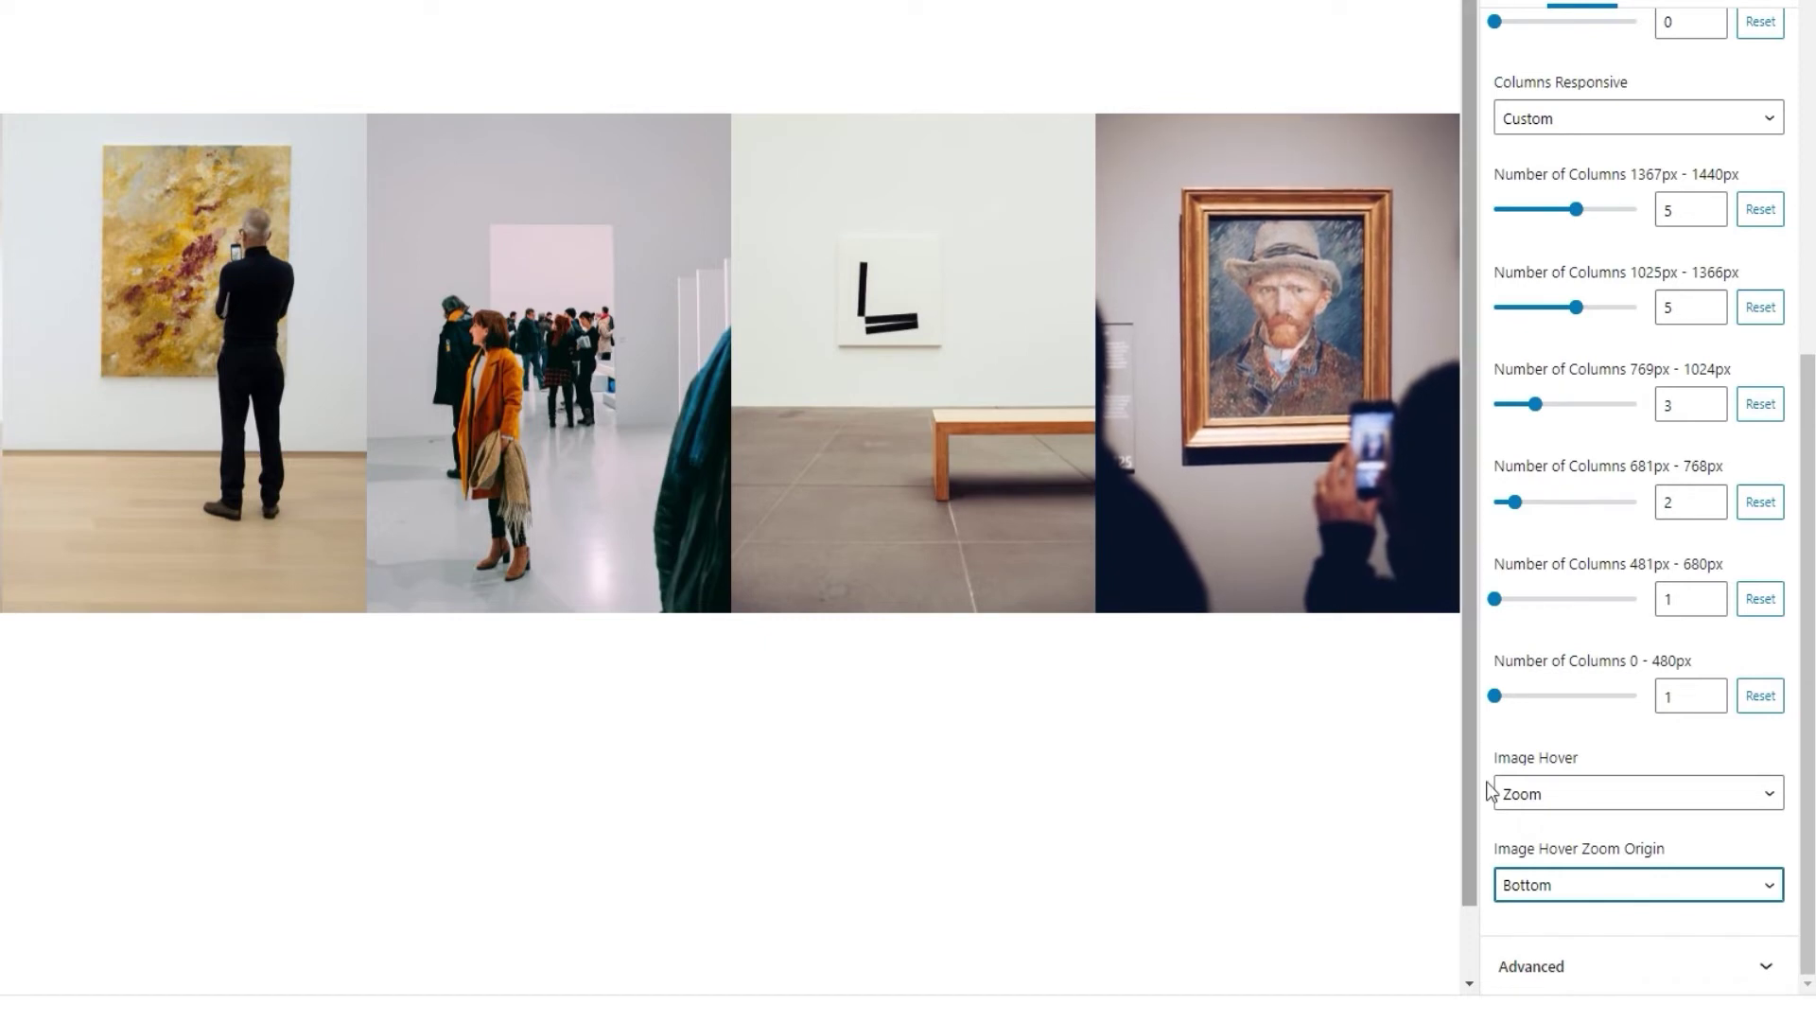
left_click(1570, 886)
left_click(1581, 977)
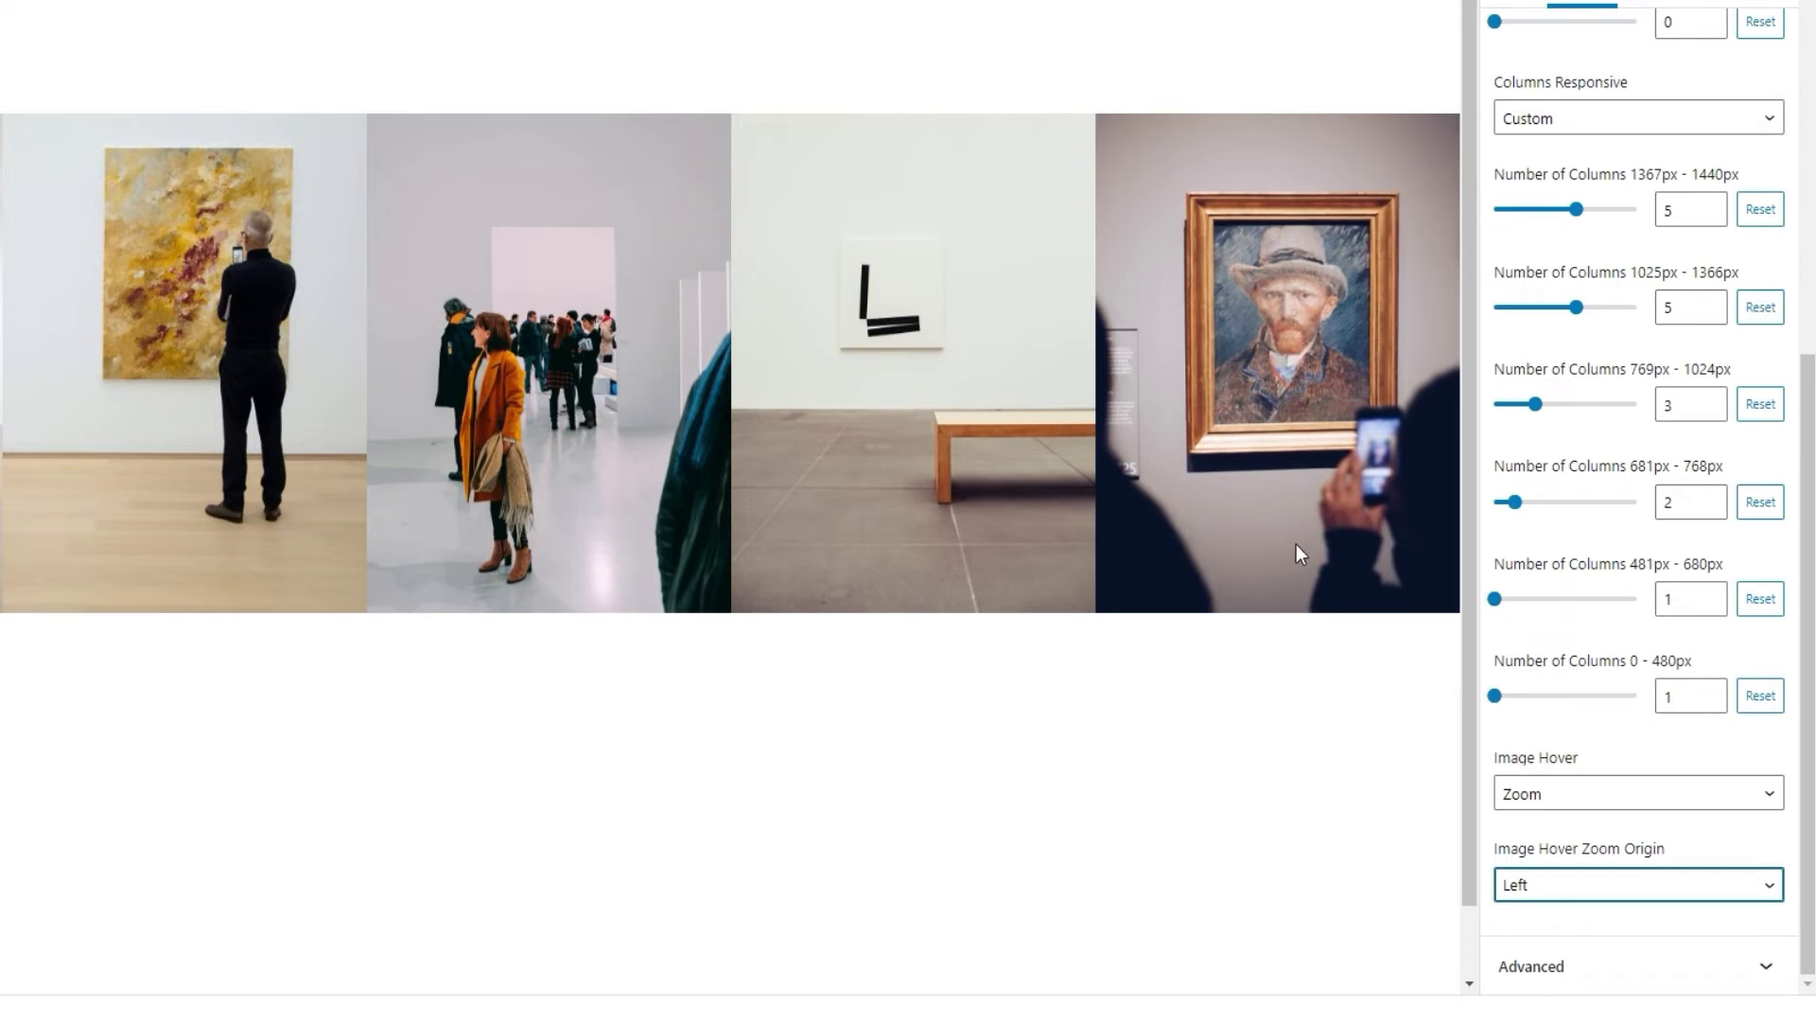
left_click(1574, 889)
left_click(1566, 999)
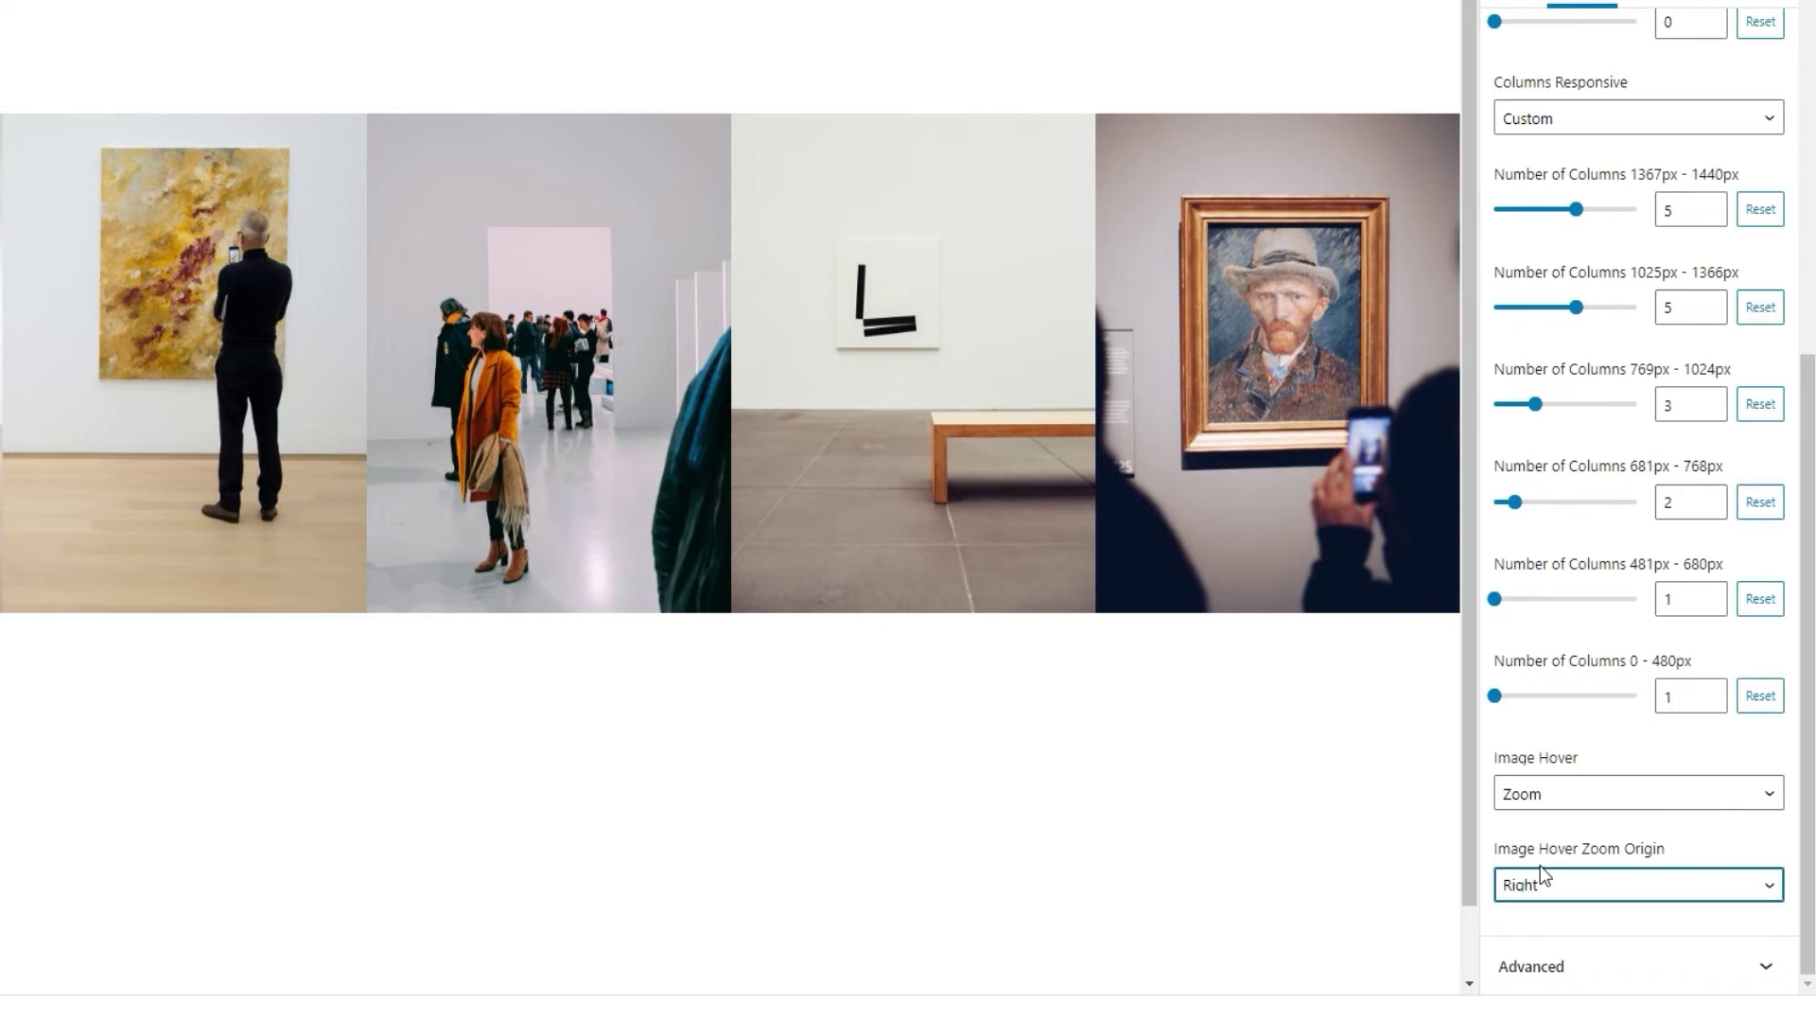
Step: Change the gallery's image hover effect to Zoom Out, leaving the zoom origin on Right
left_click(1554, 793)
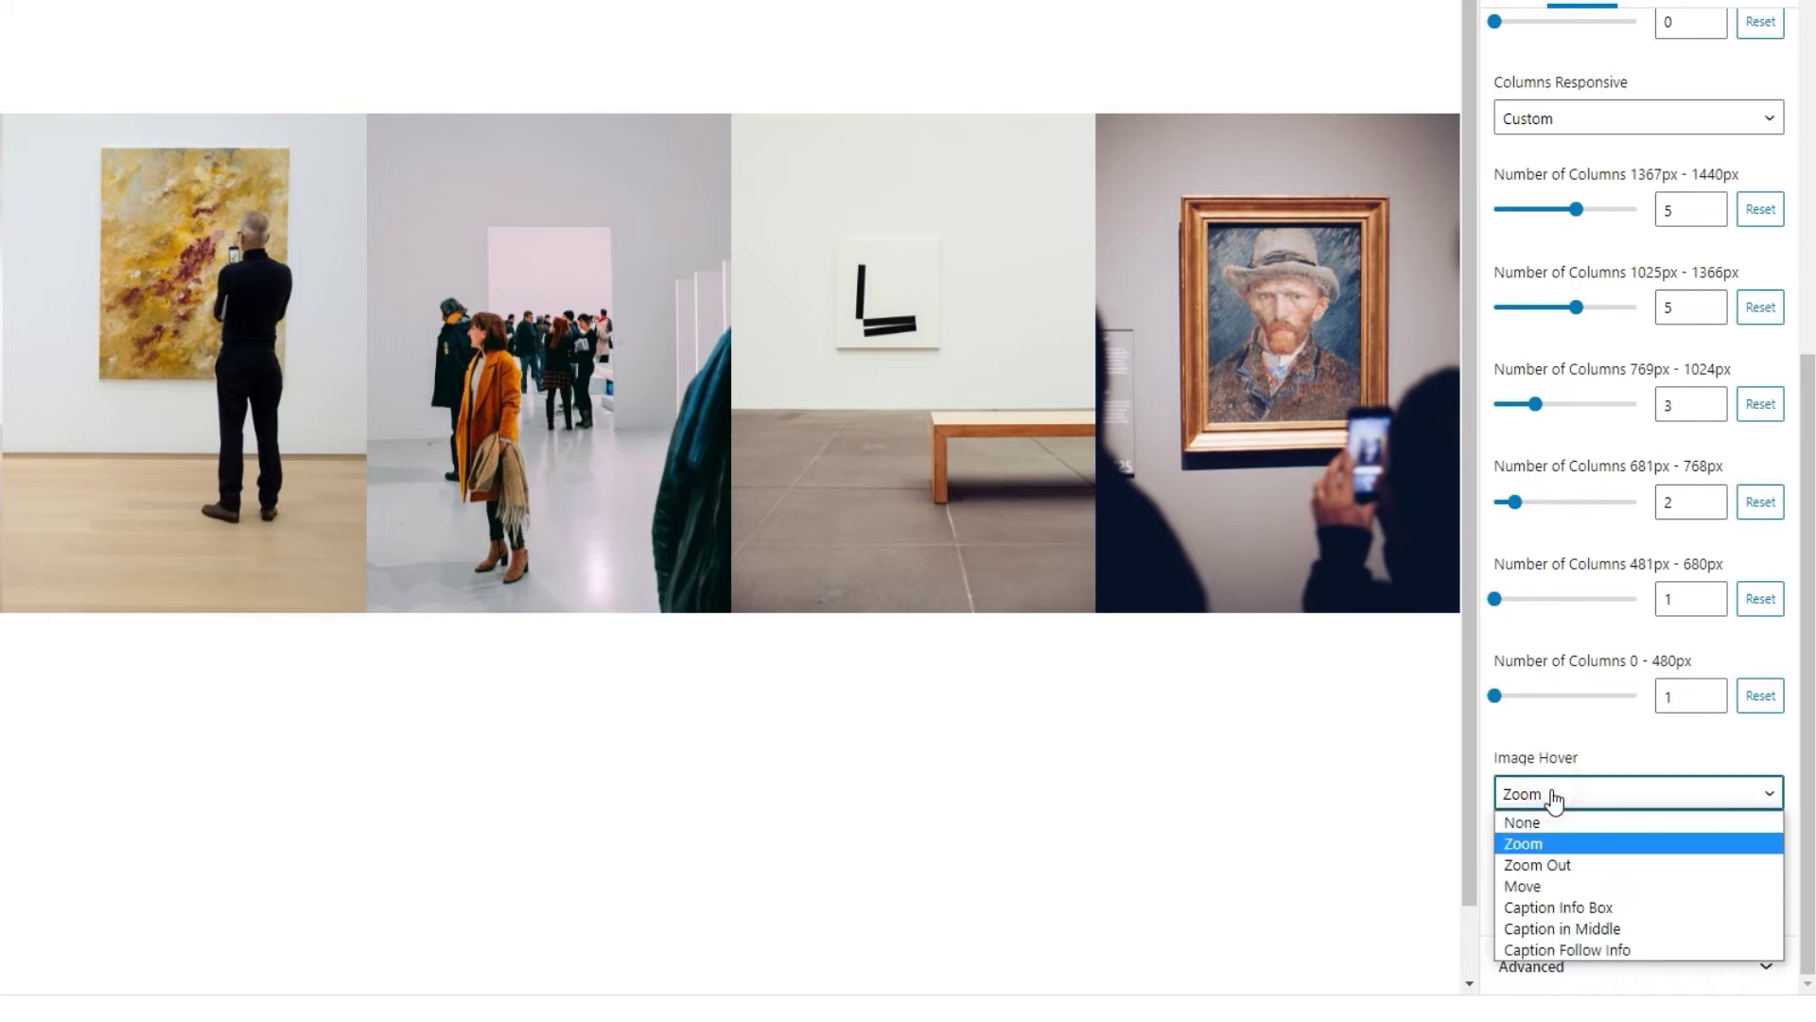
left_click(1590, 863)
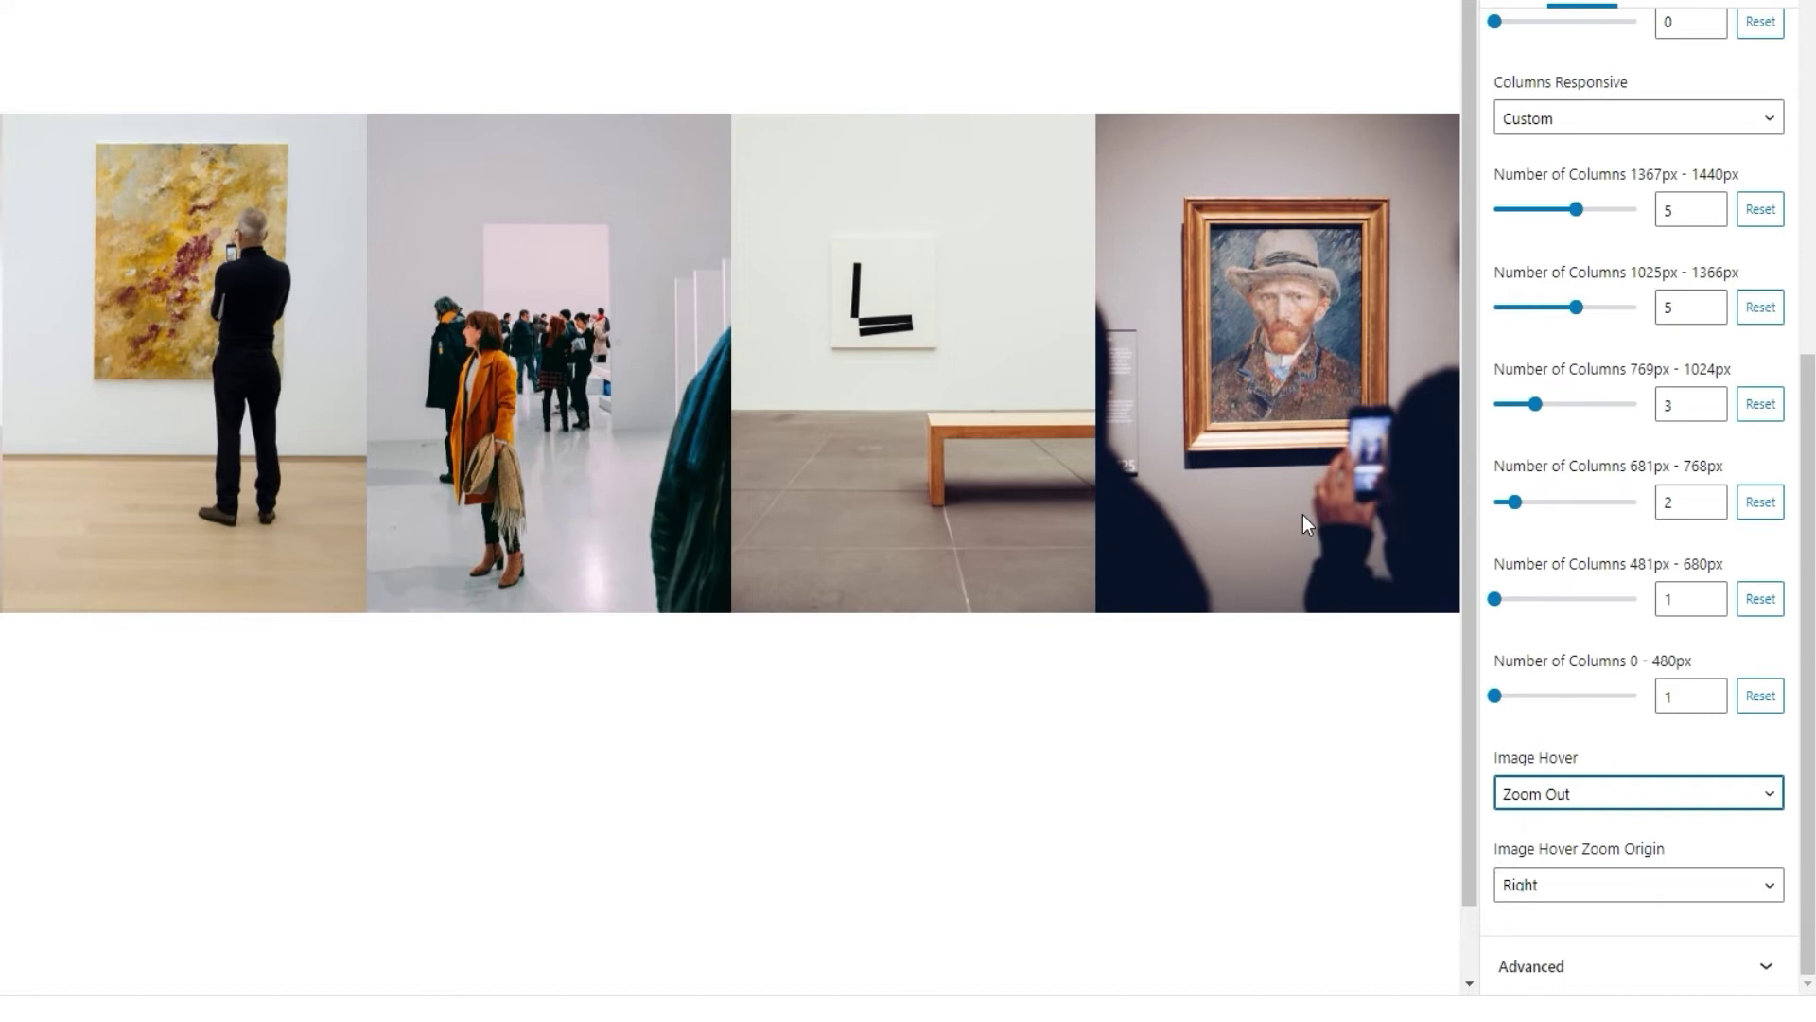
left_click(1580, 891)
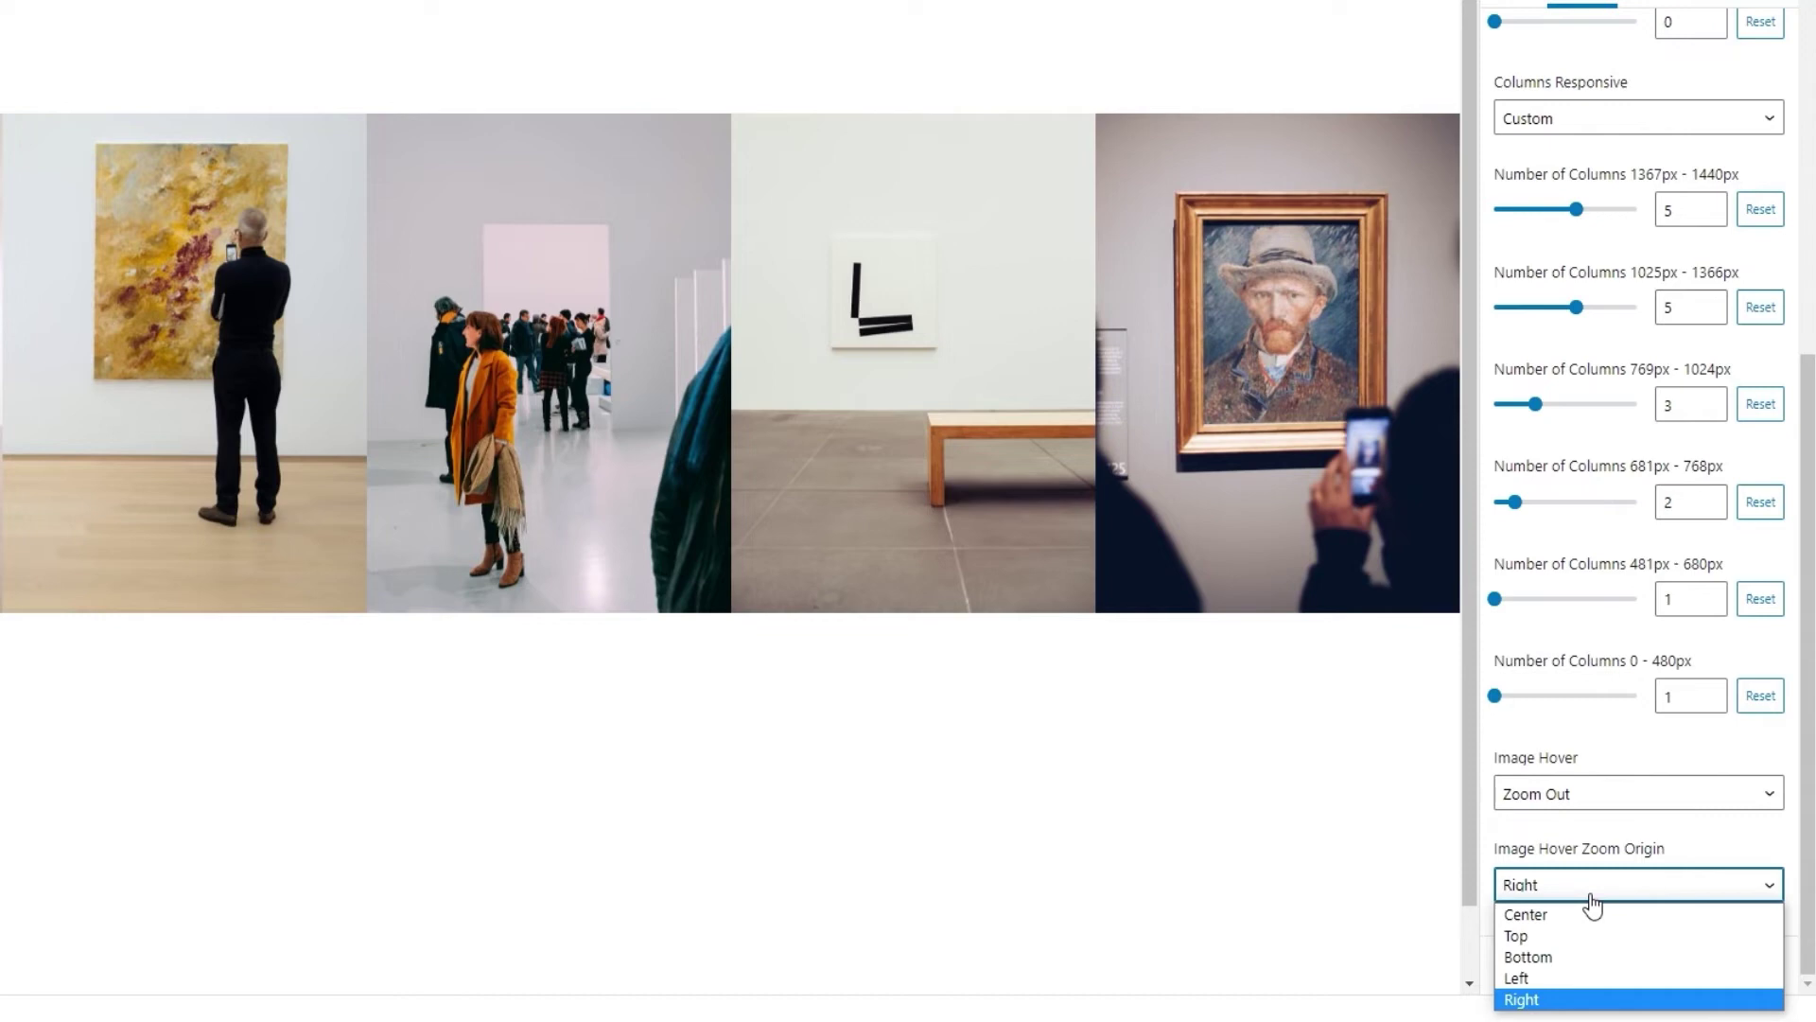
left_click(1591, 896)
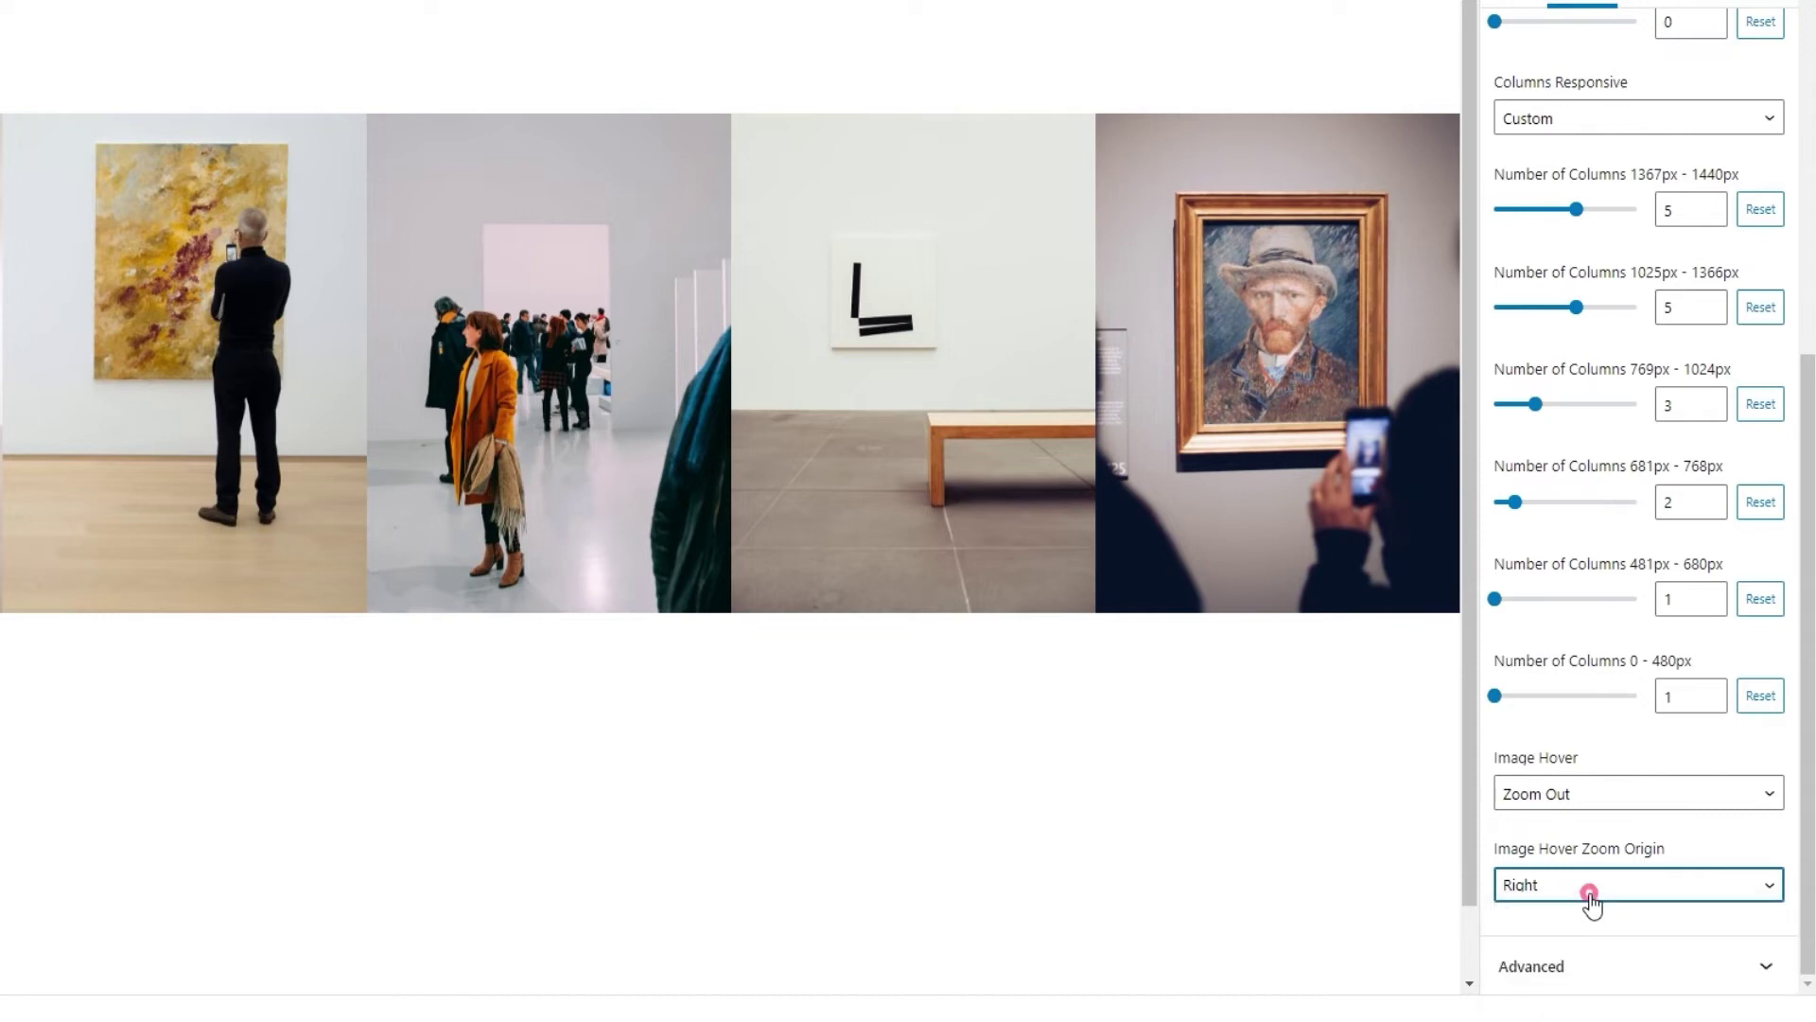
left_click(1573, 799)
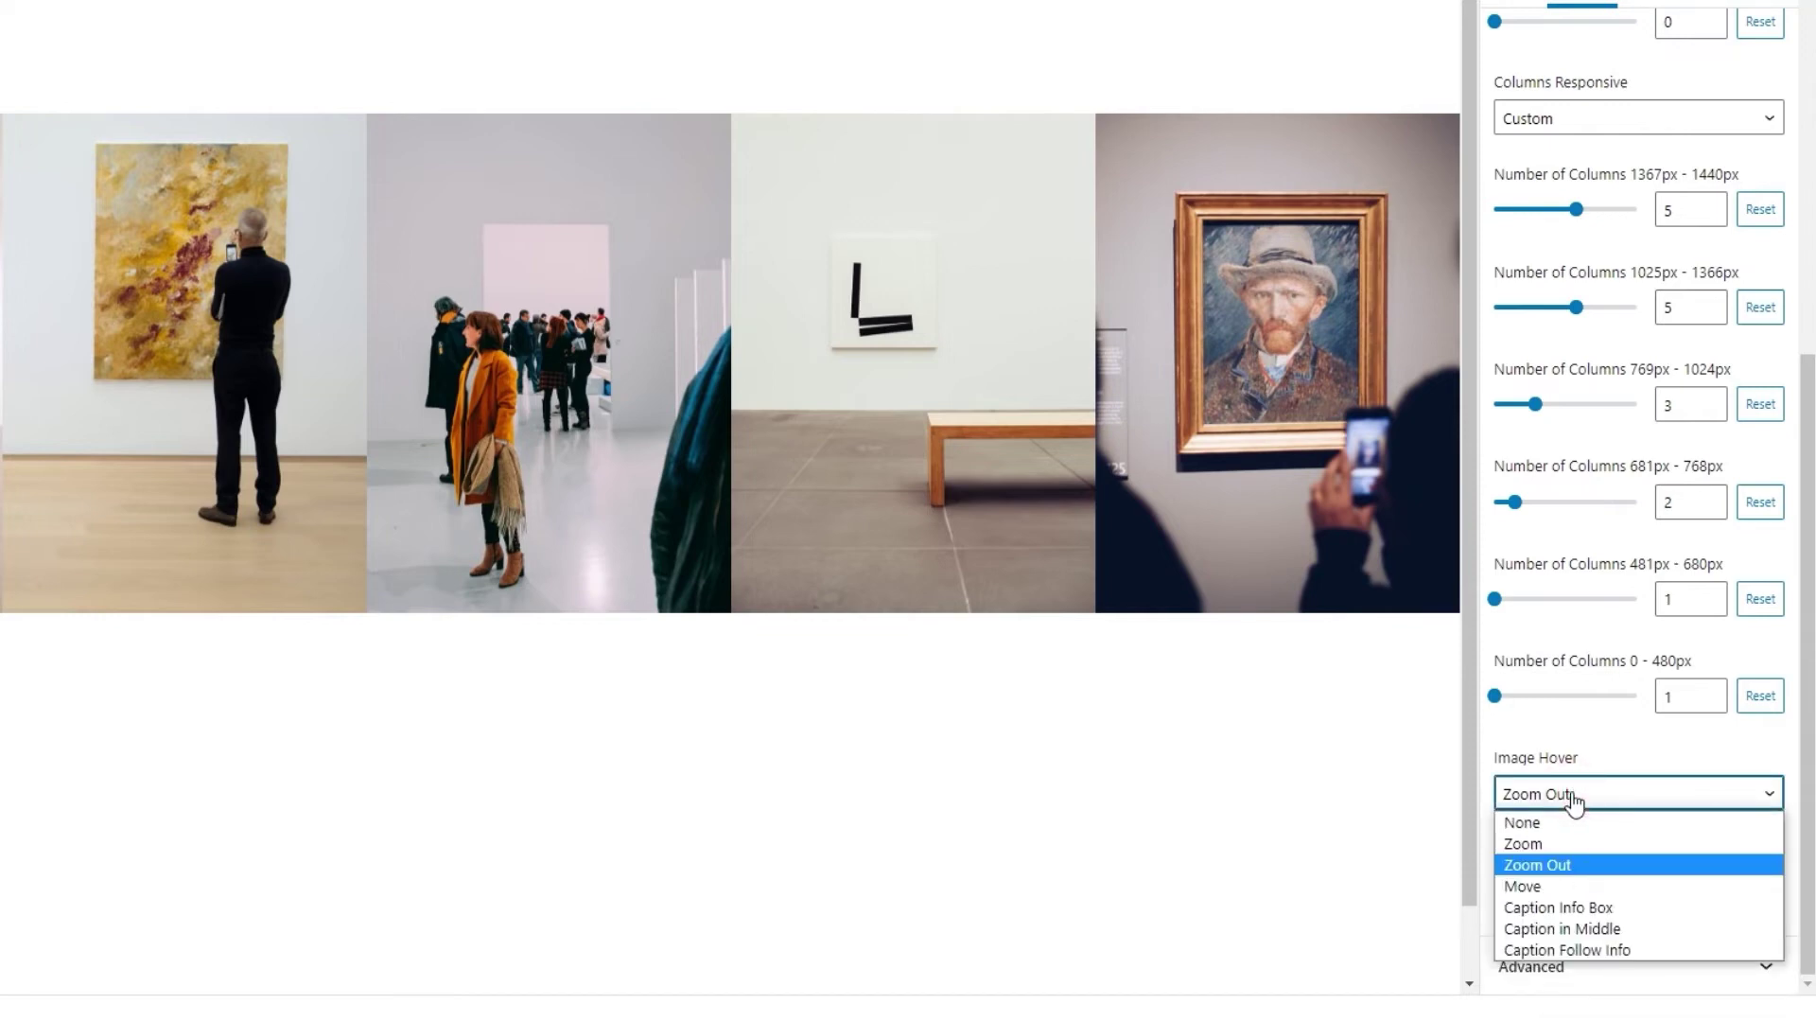
Step: Preview the Move and Caption Info Box hover effects on the gallery
left_click(1575, 888)
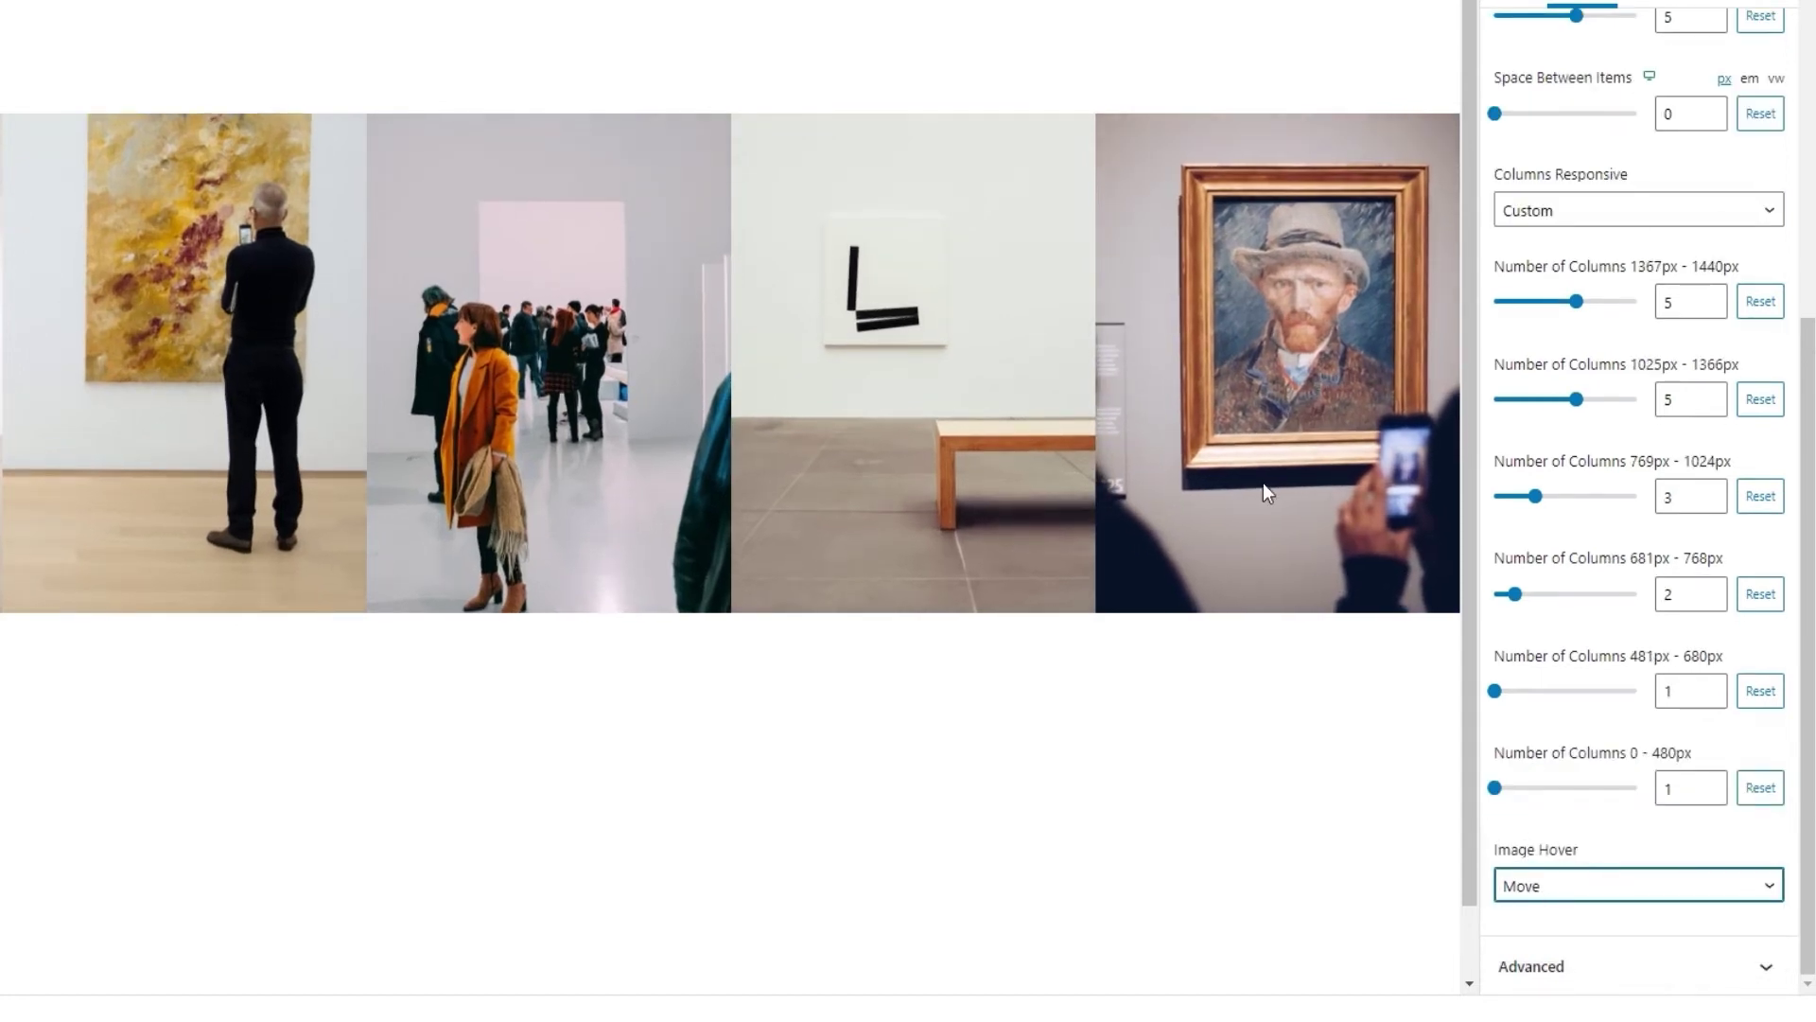
left_click(1589, 891)
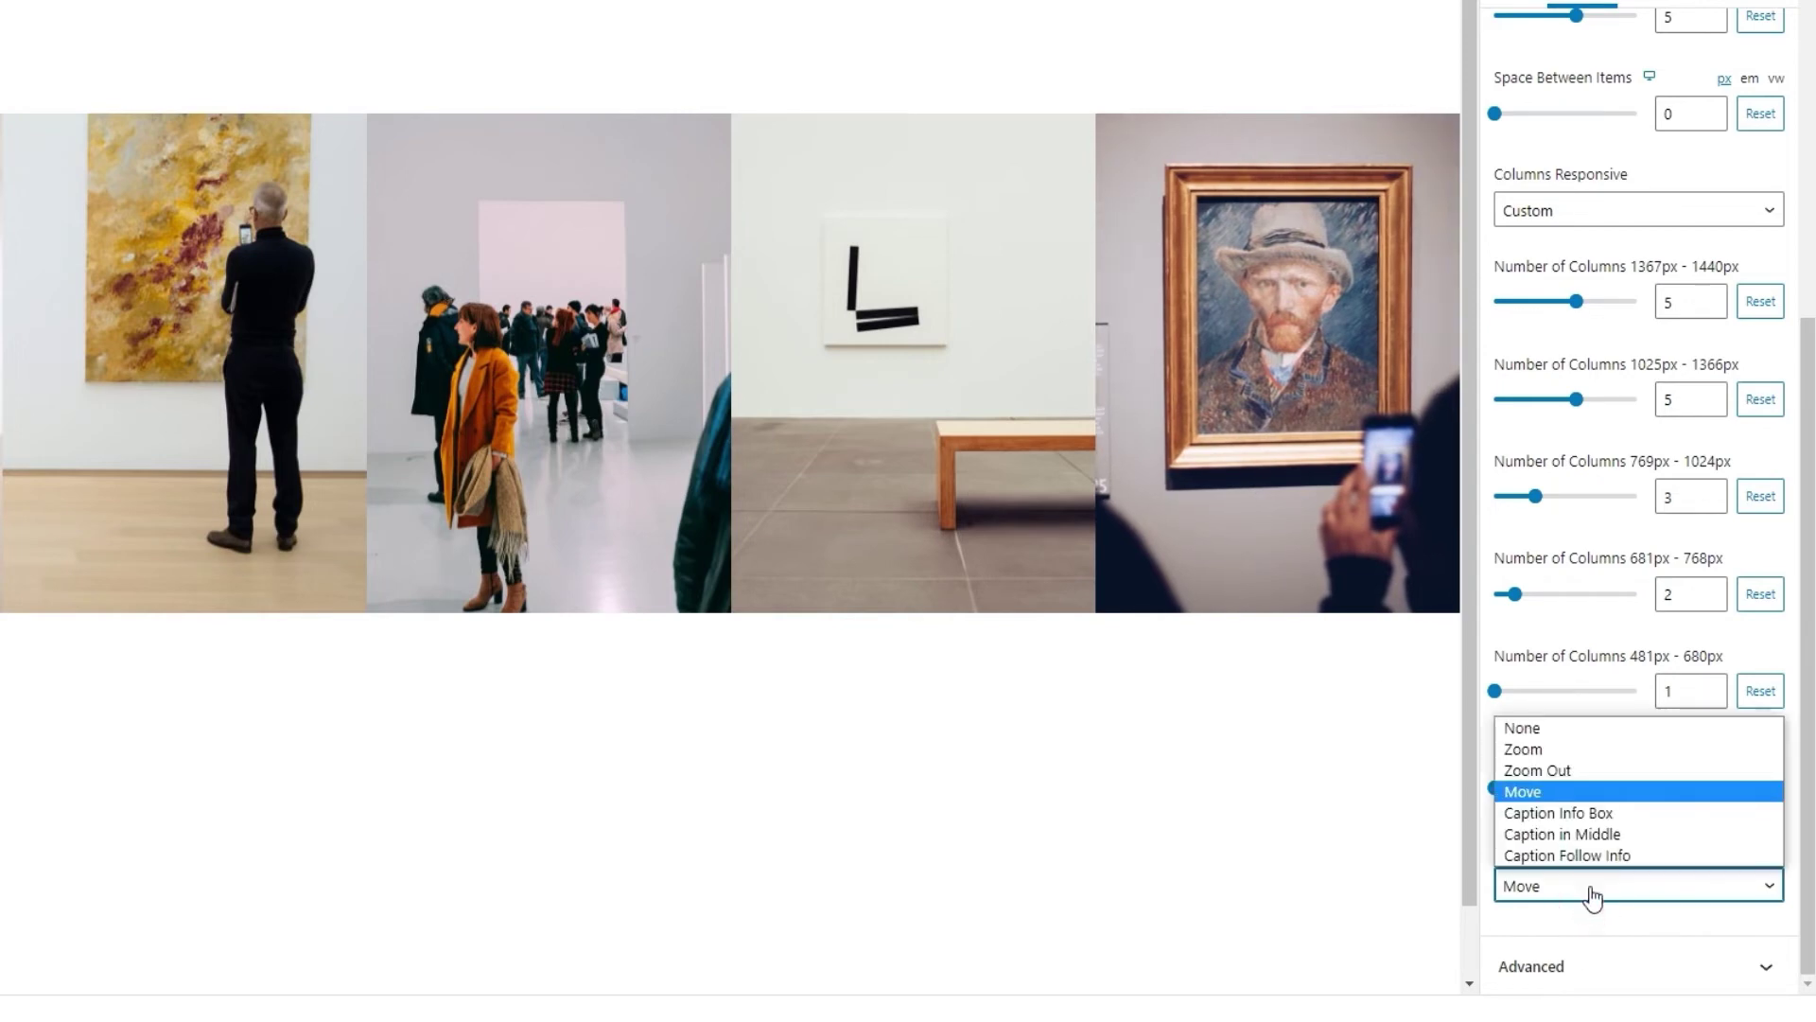
left_click(1596, 816)
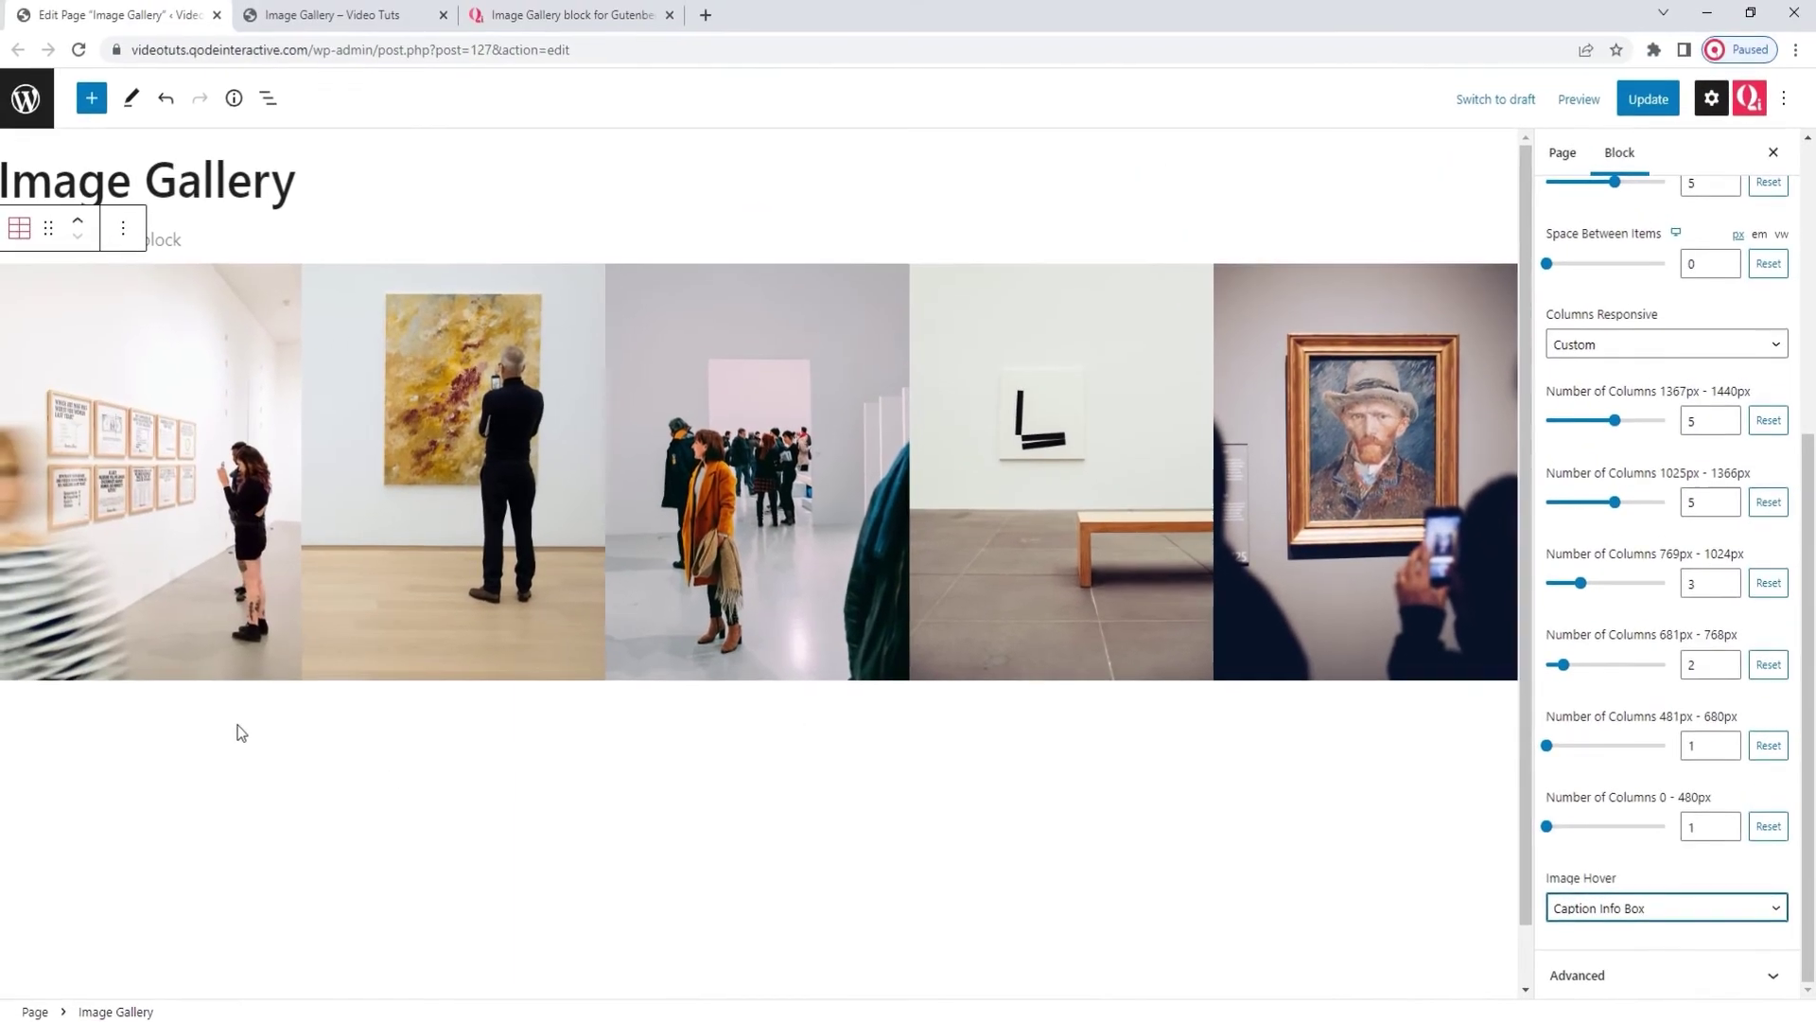
mouse_move(200, 636)
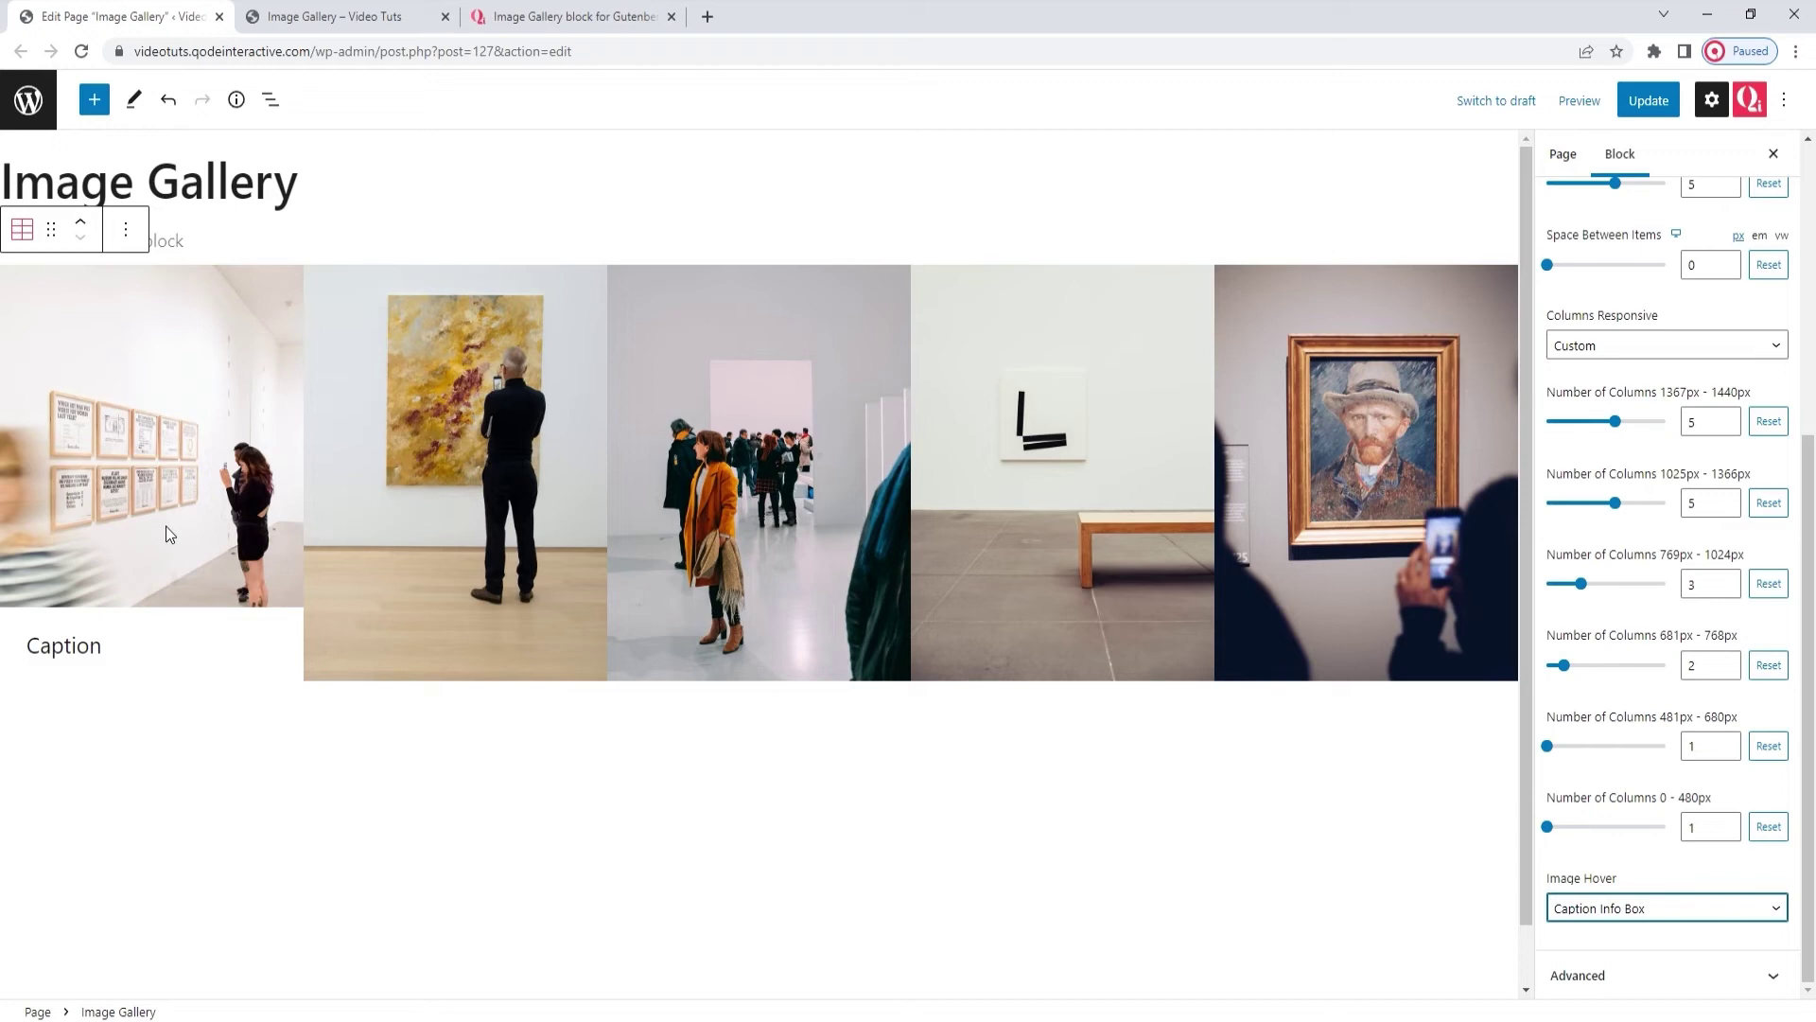
Step: Try Caption in Middle and Caption Follow Info, then set Image Hover to None
left_click(1741, 910)
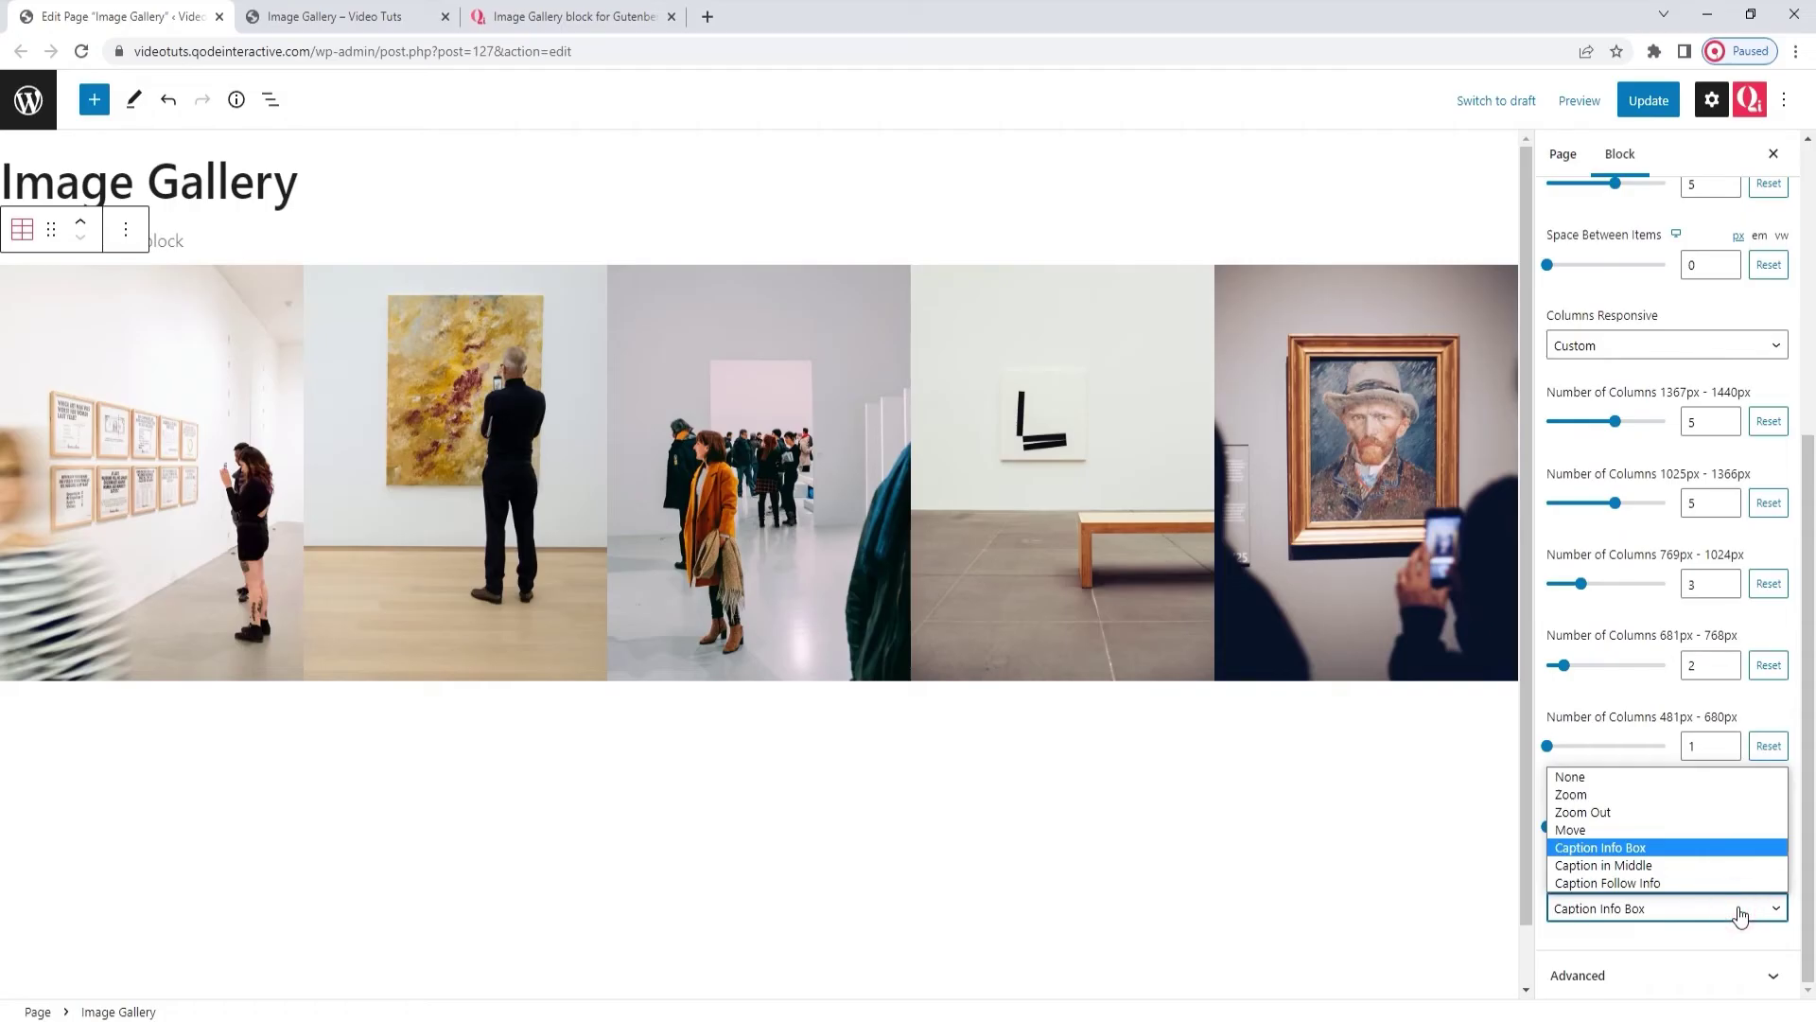
left_click(1715, 866)
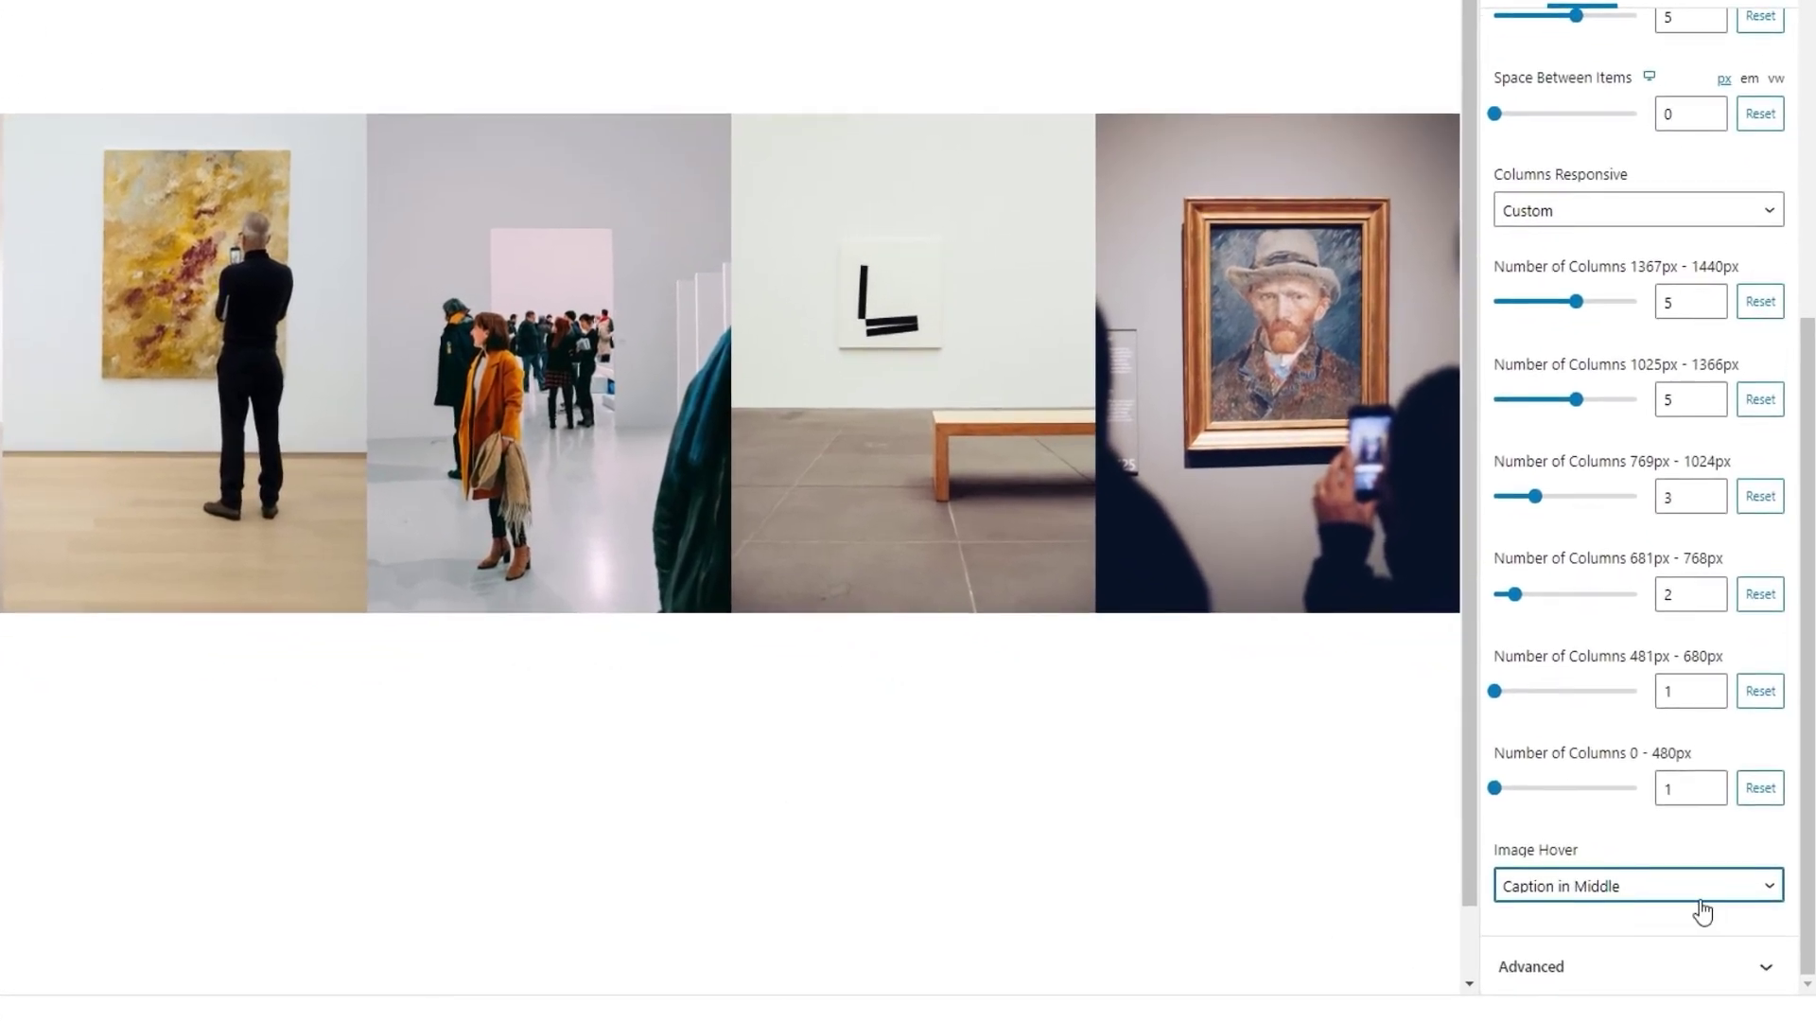
left_click(1716, 915)
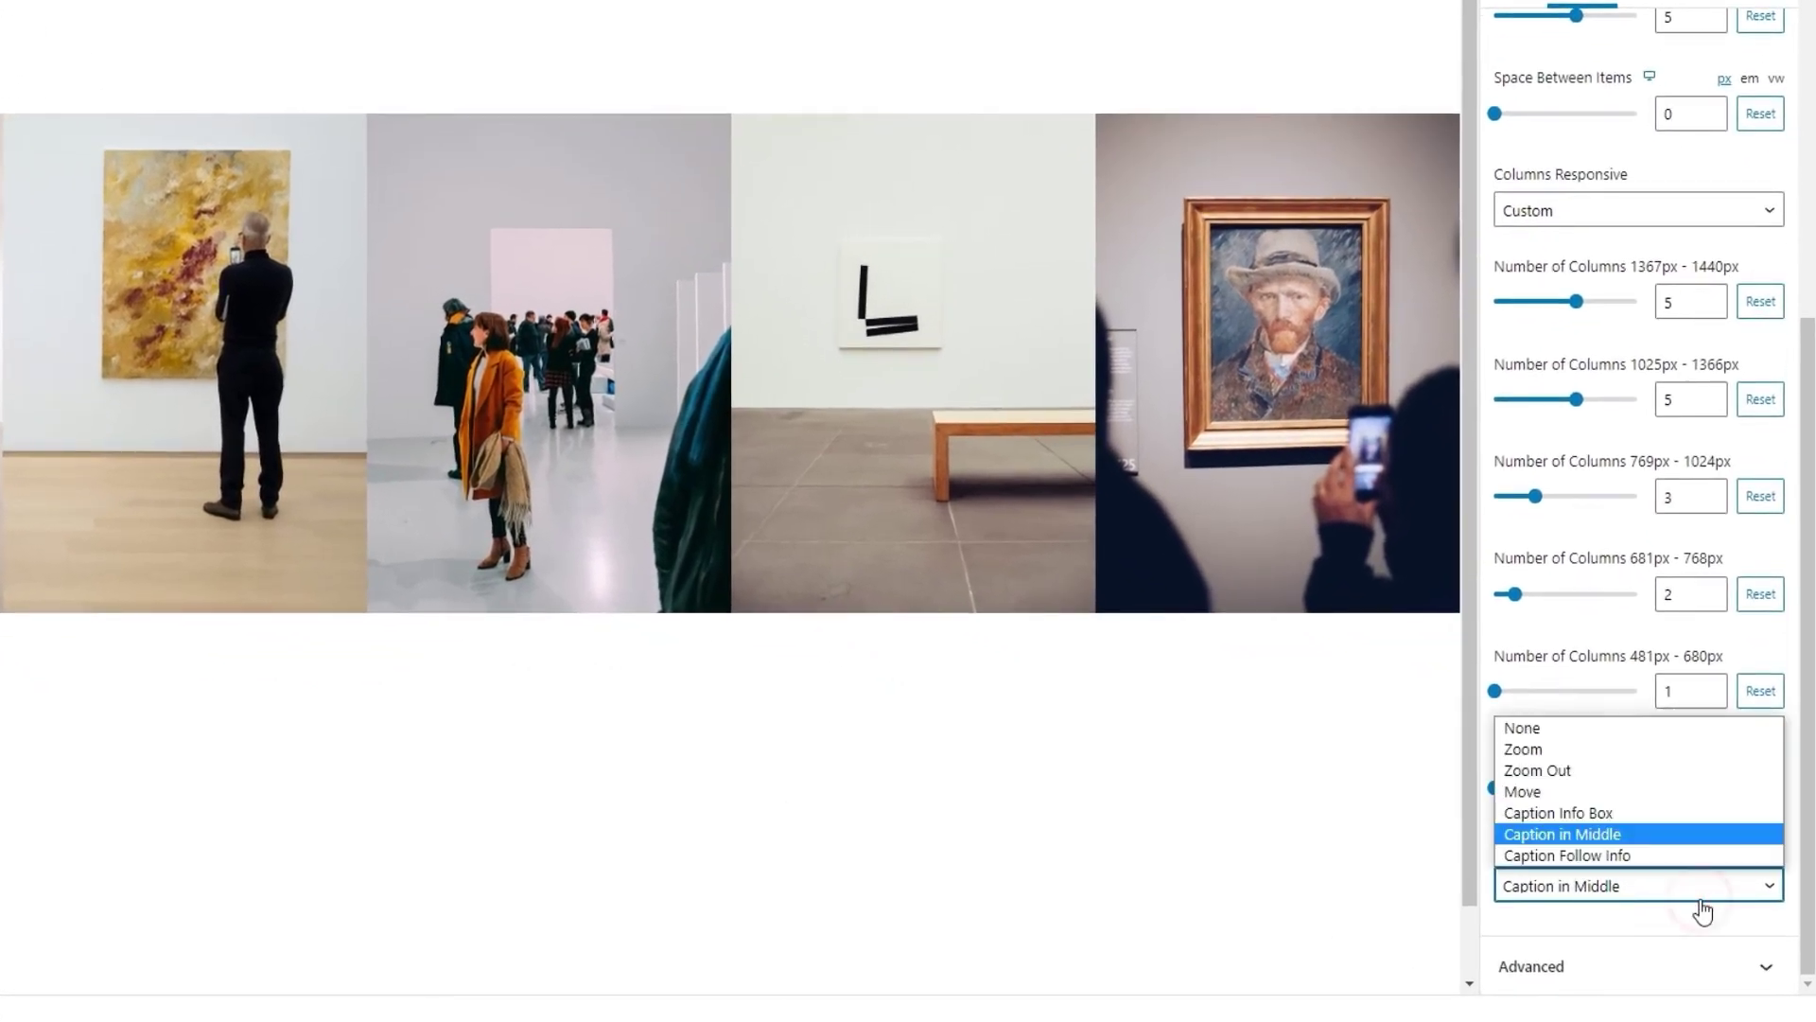
left_click(1666, 858)
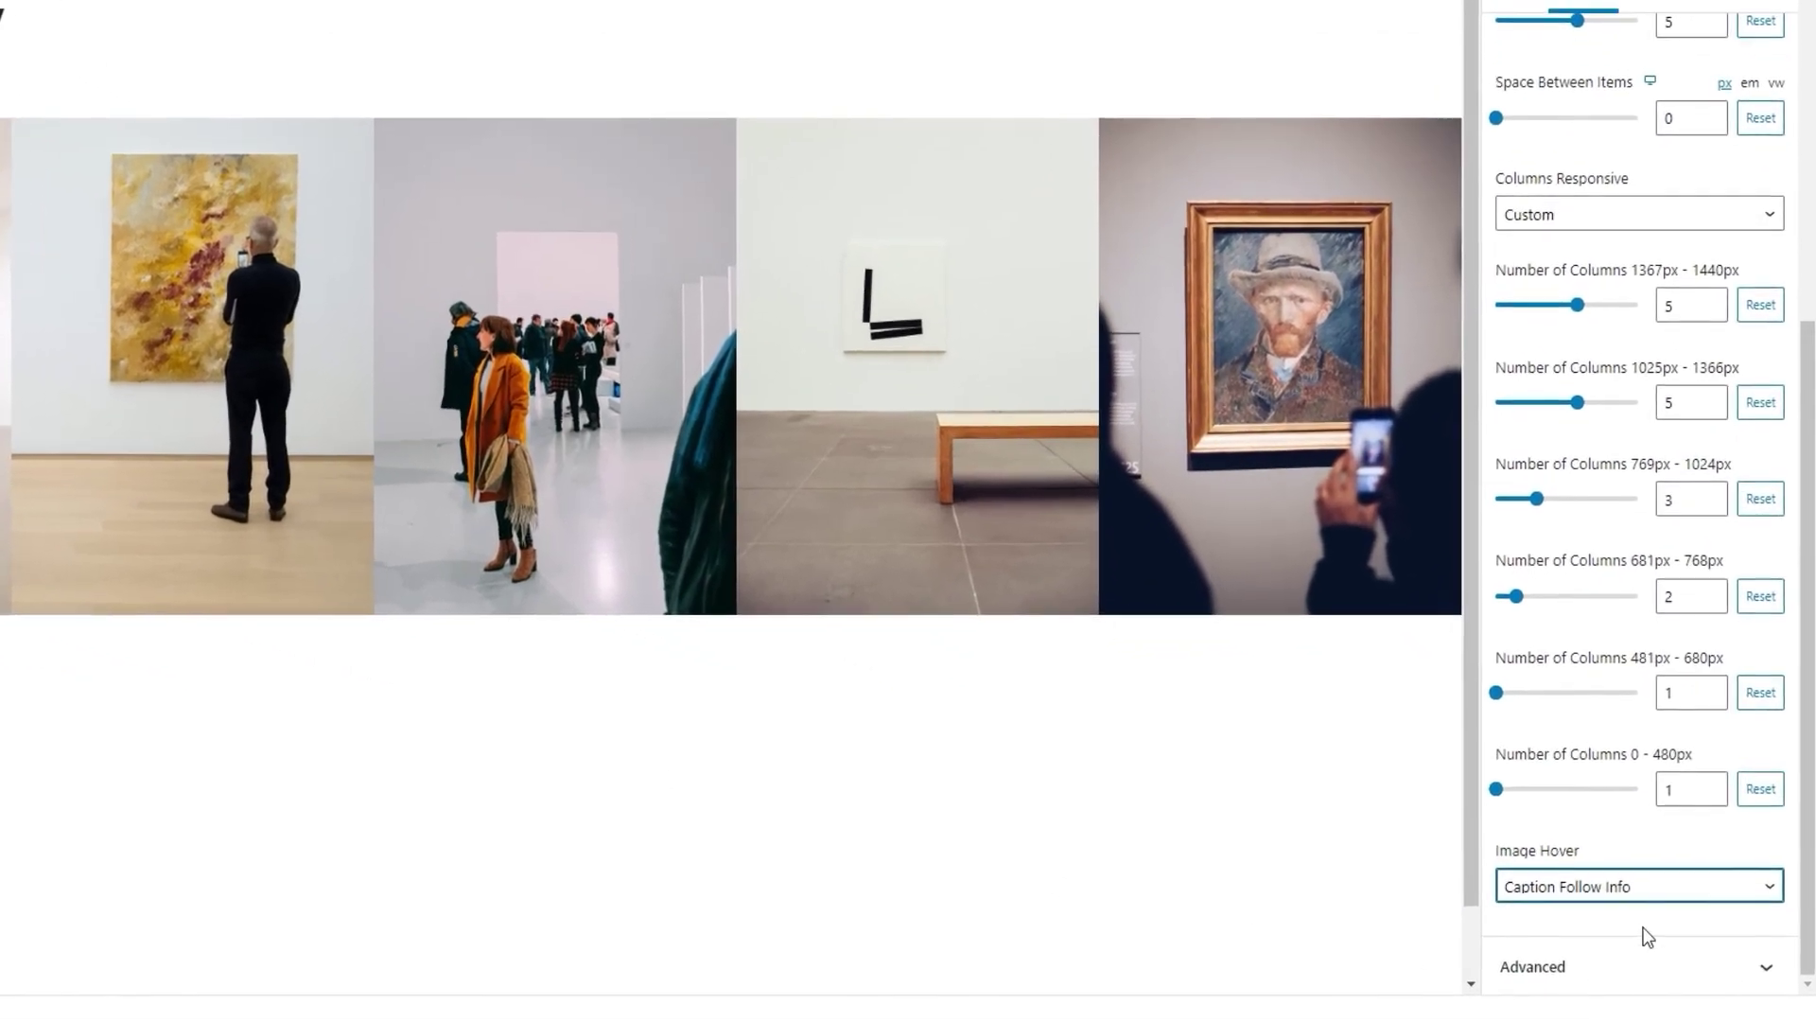
left_click(1678, 911)
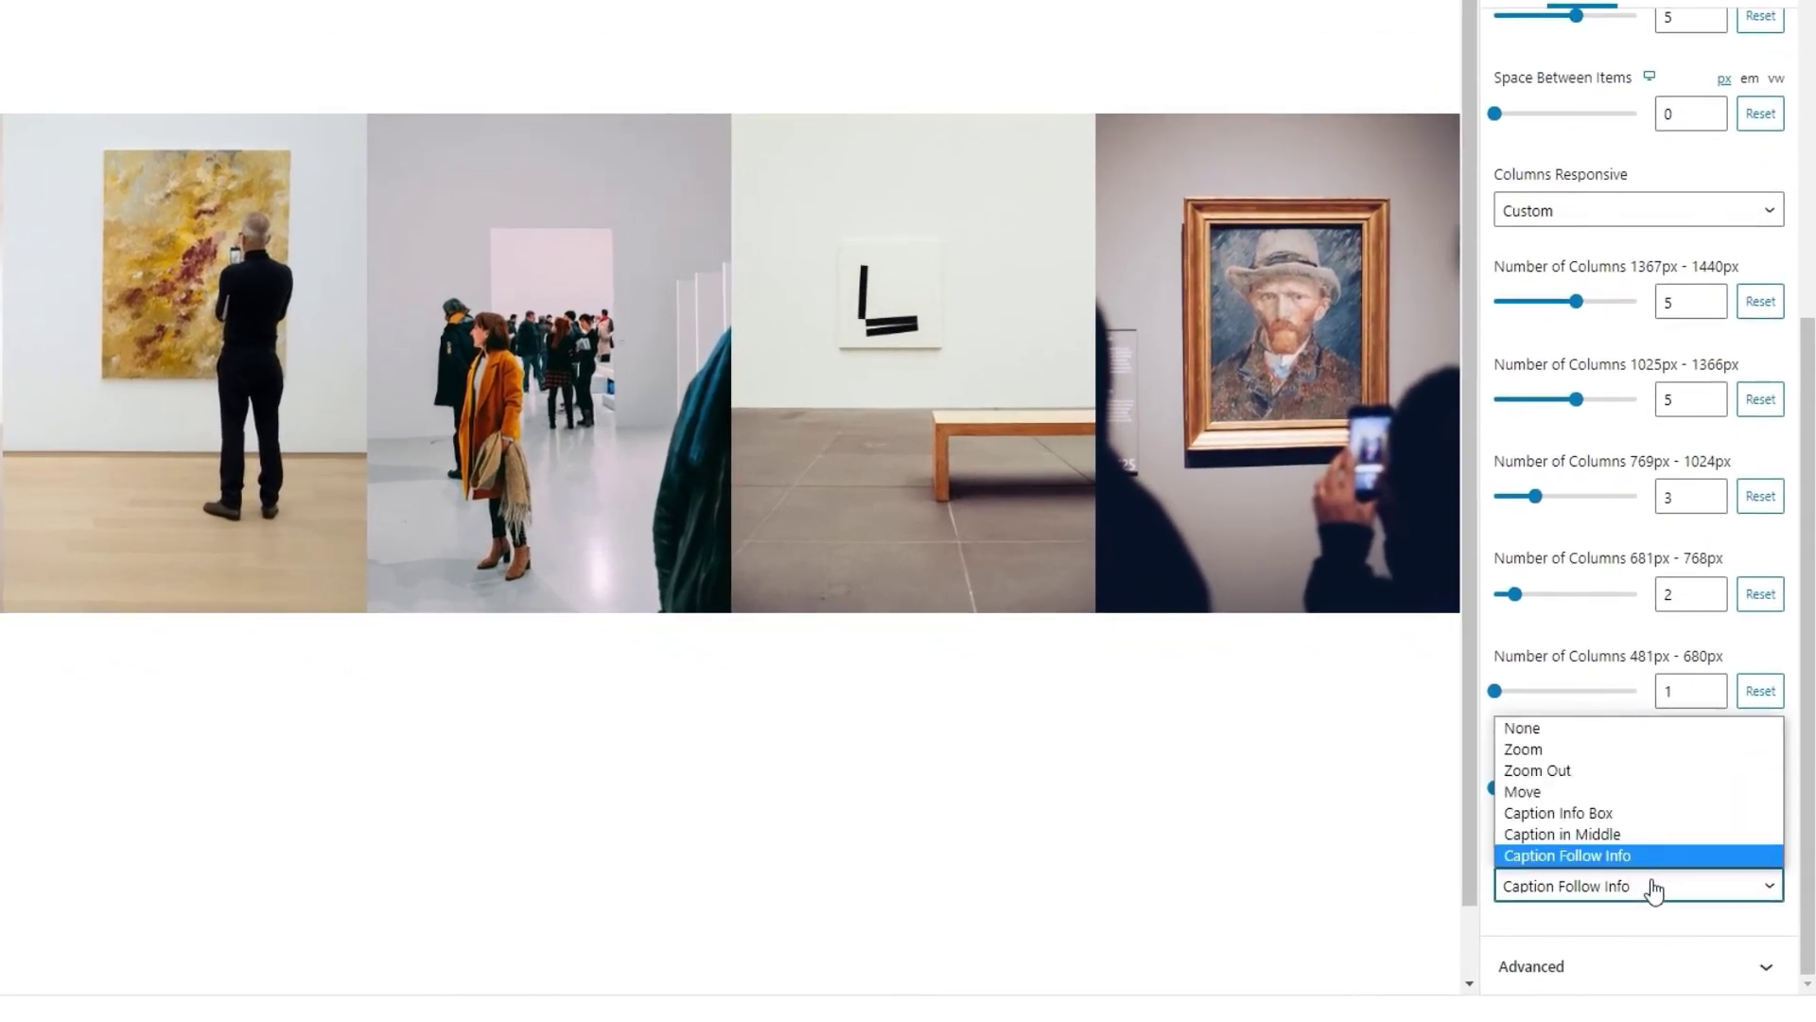
left_click(1627, 734)
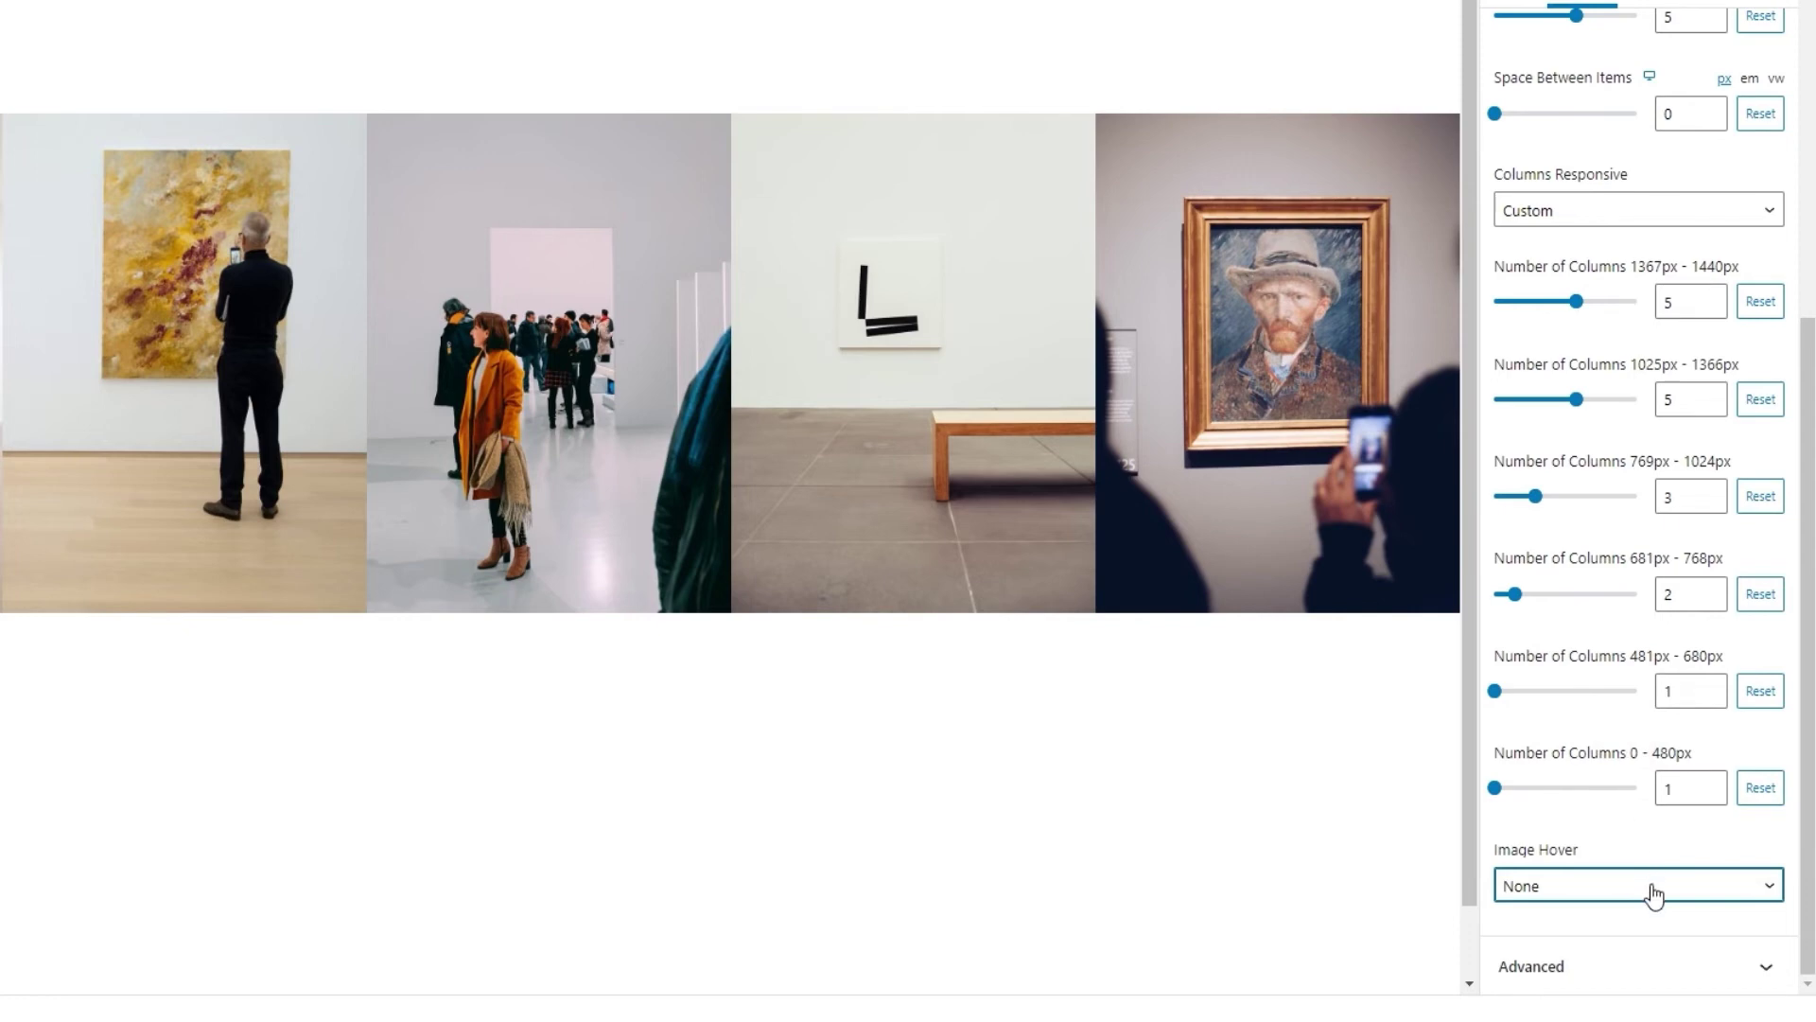
left_click(1662, 970)
Step: Scroll the block sidebar down through the Advanced panel and back to the top
scroll(1655, 908, "down", 1)
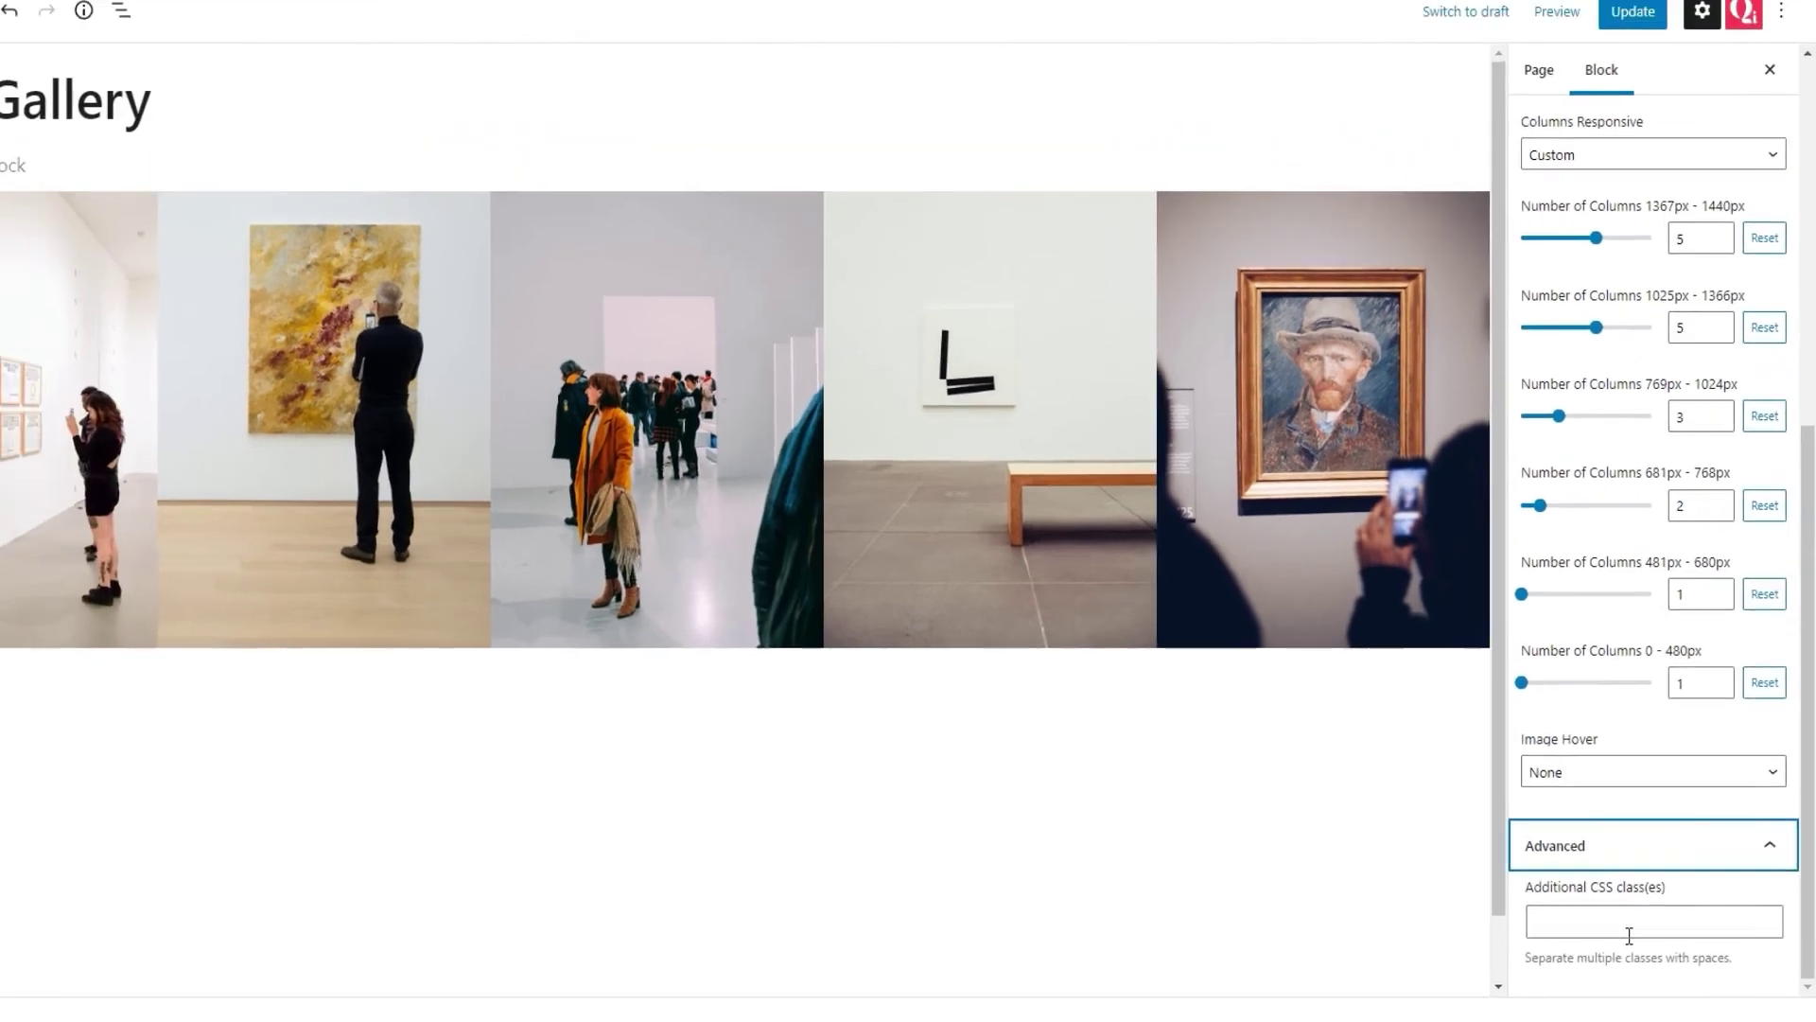
scroll(1647, 891, "up", 7)
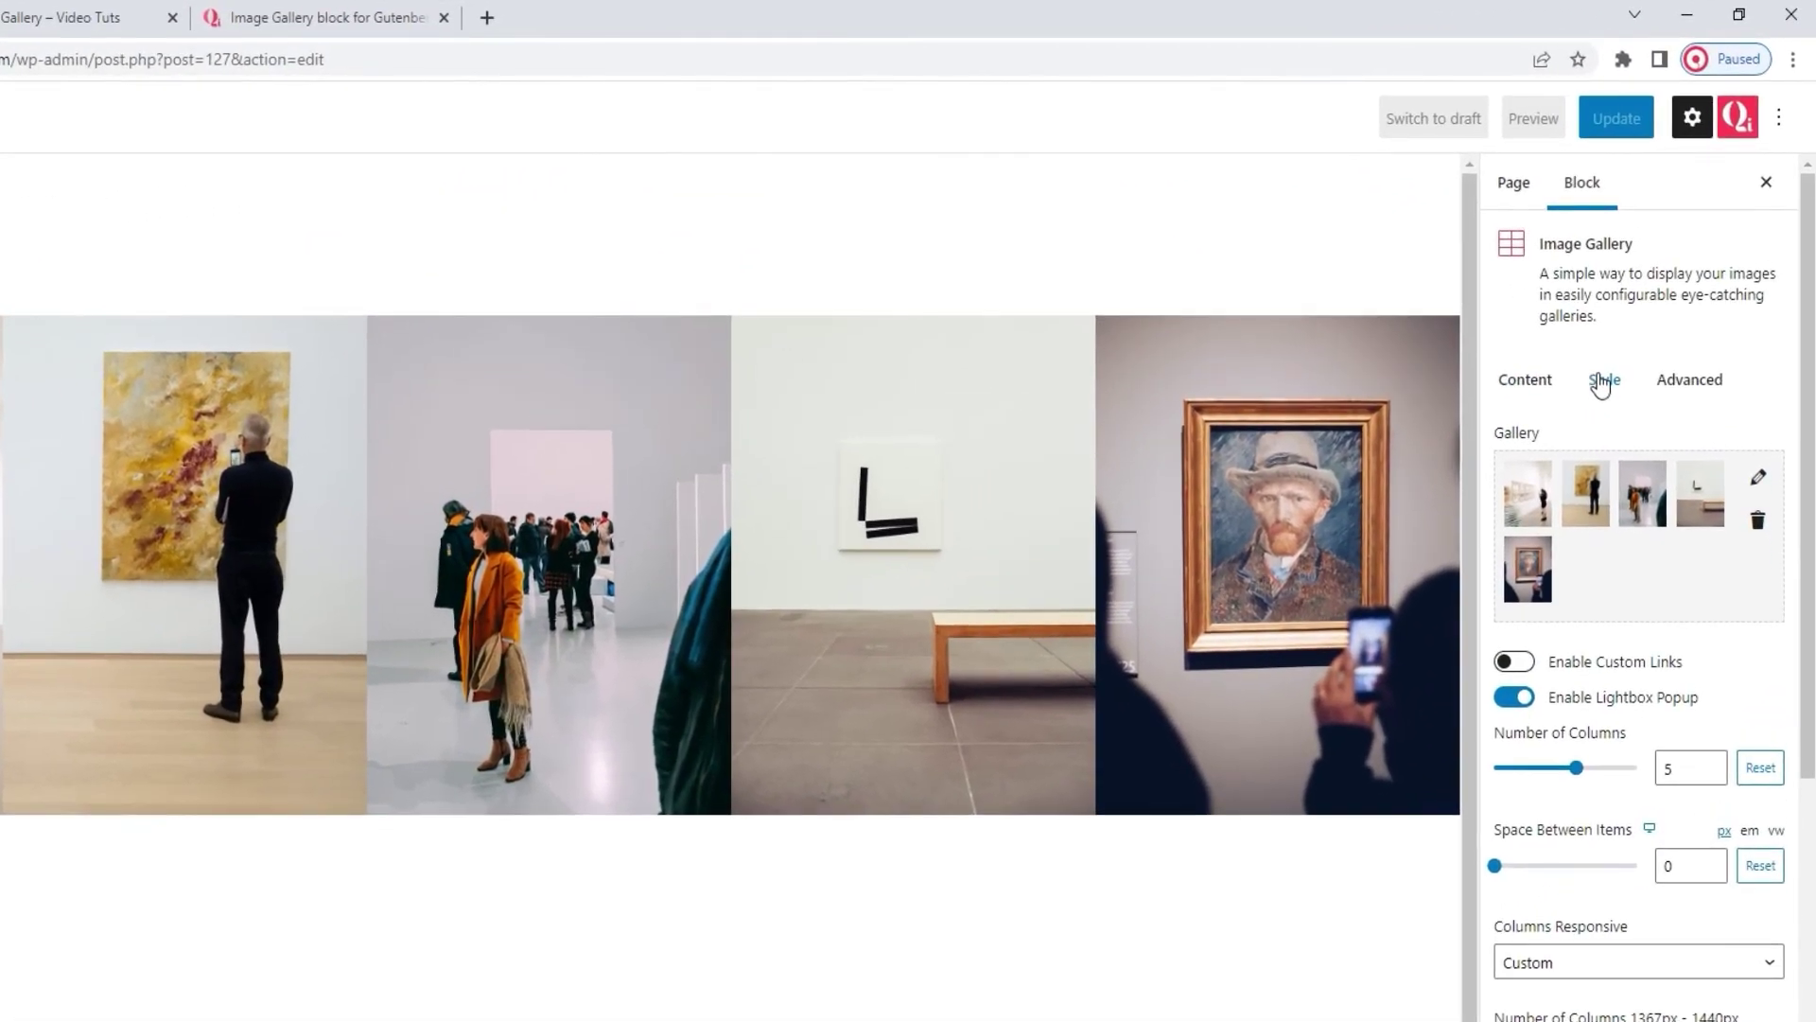
Step: In the Style settings, preview a 145 px Image Border Radius, then clear the value
left_click(1601, 381)
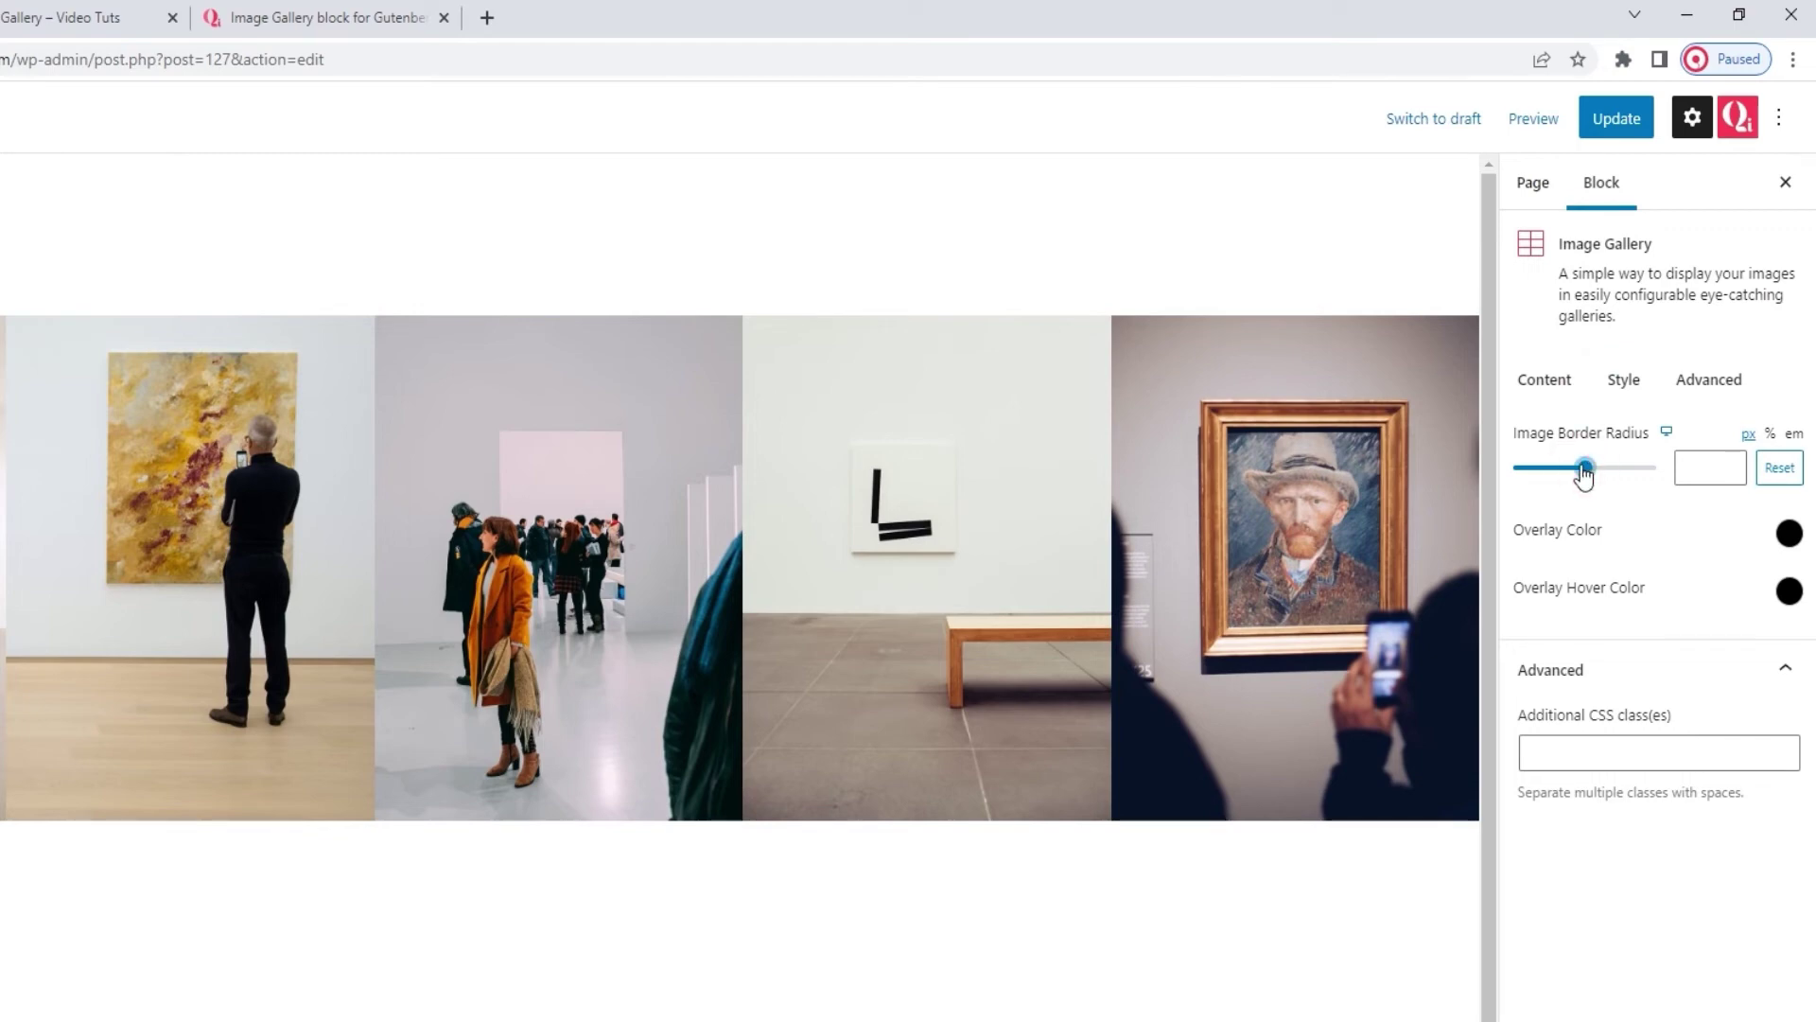
mouse_move(1585, 472)
left_mouse_down()
mouse_move(1561, 470)
mouse_move(1586, 473)
left_mouse_up()
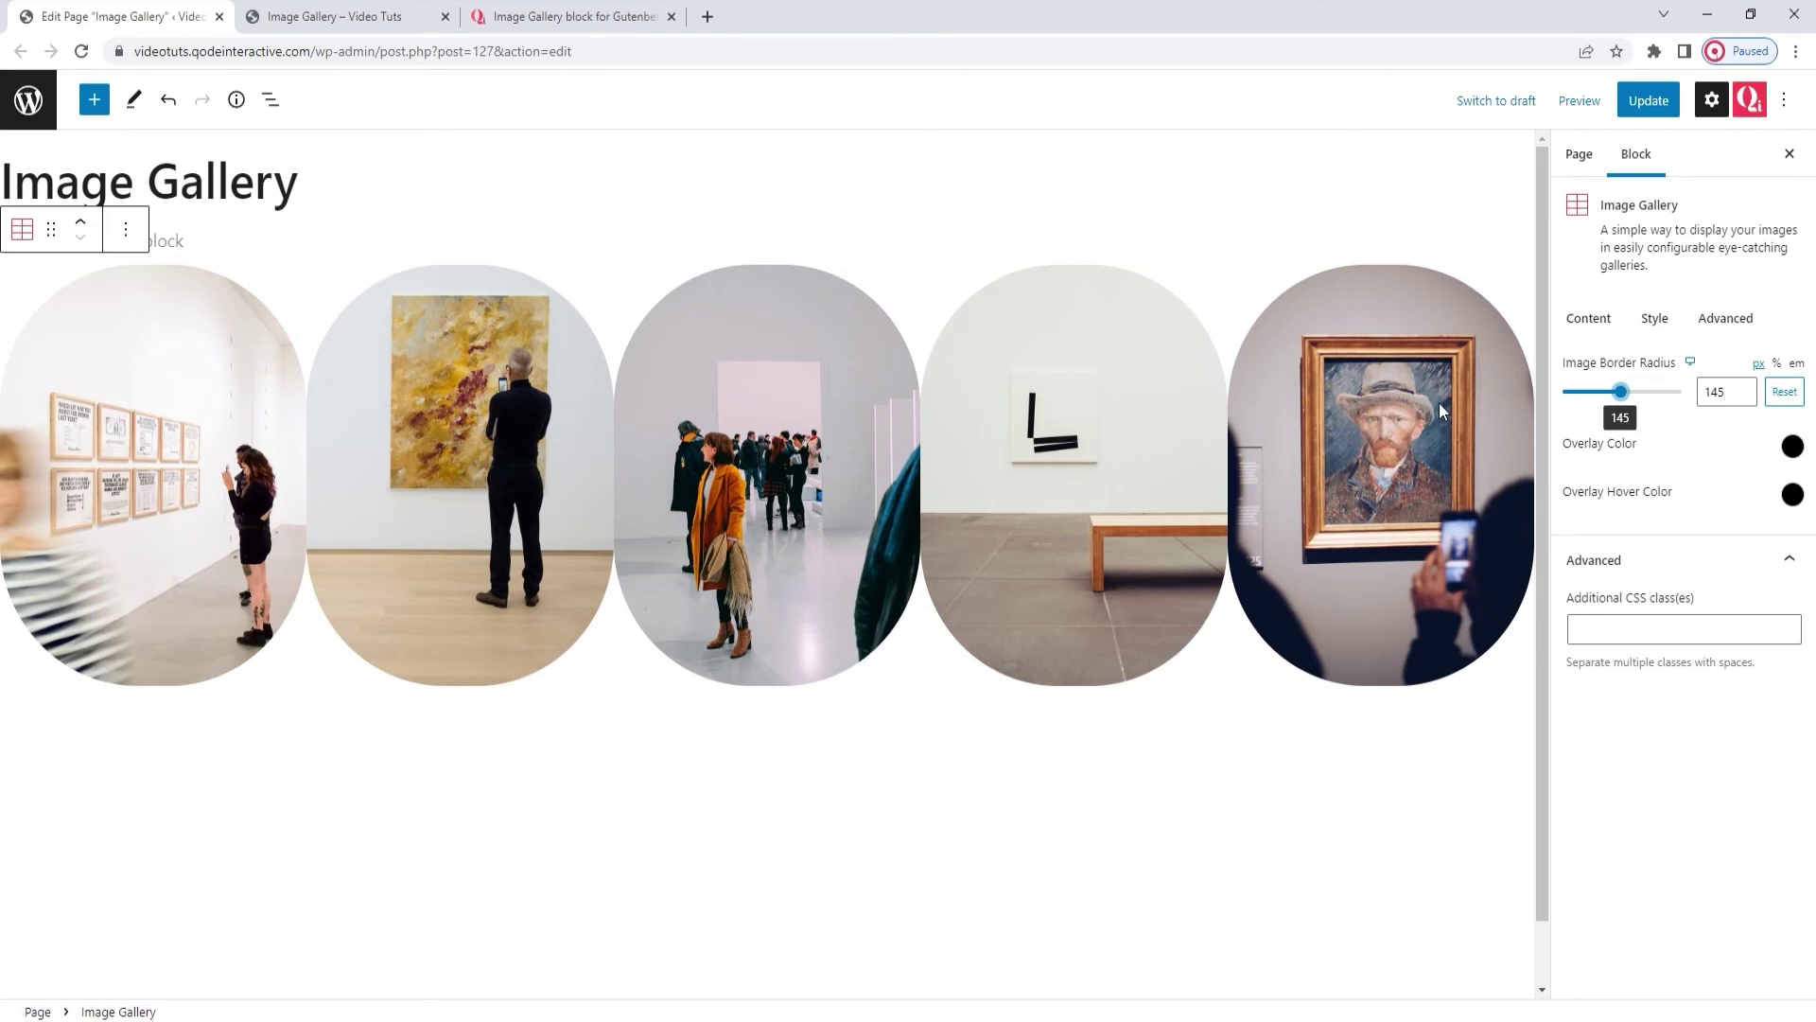
double_click(1710, 391)
key("BackSpace")
left_click(1706, 426)
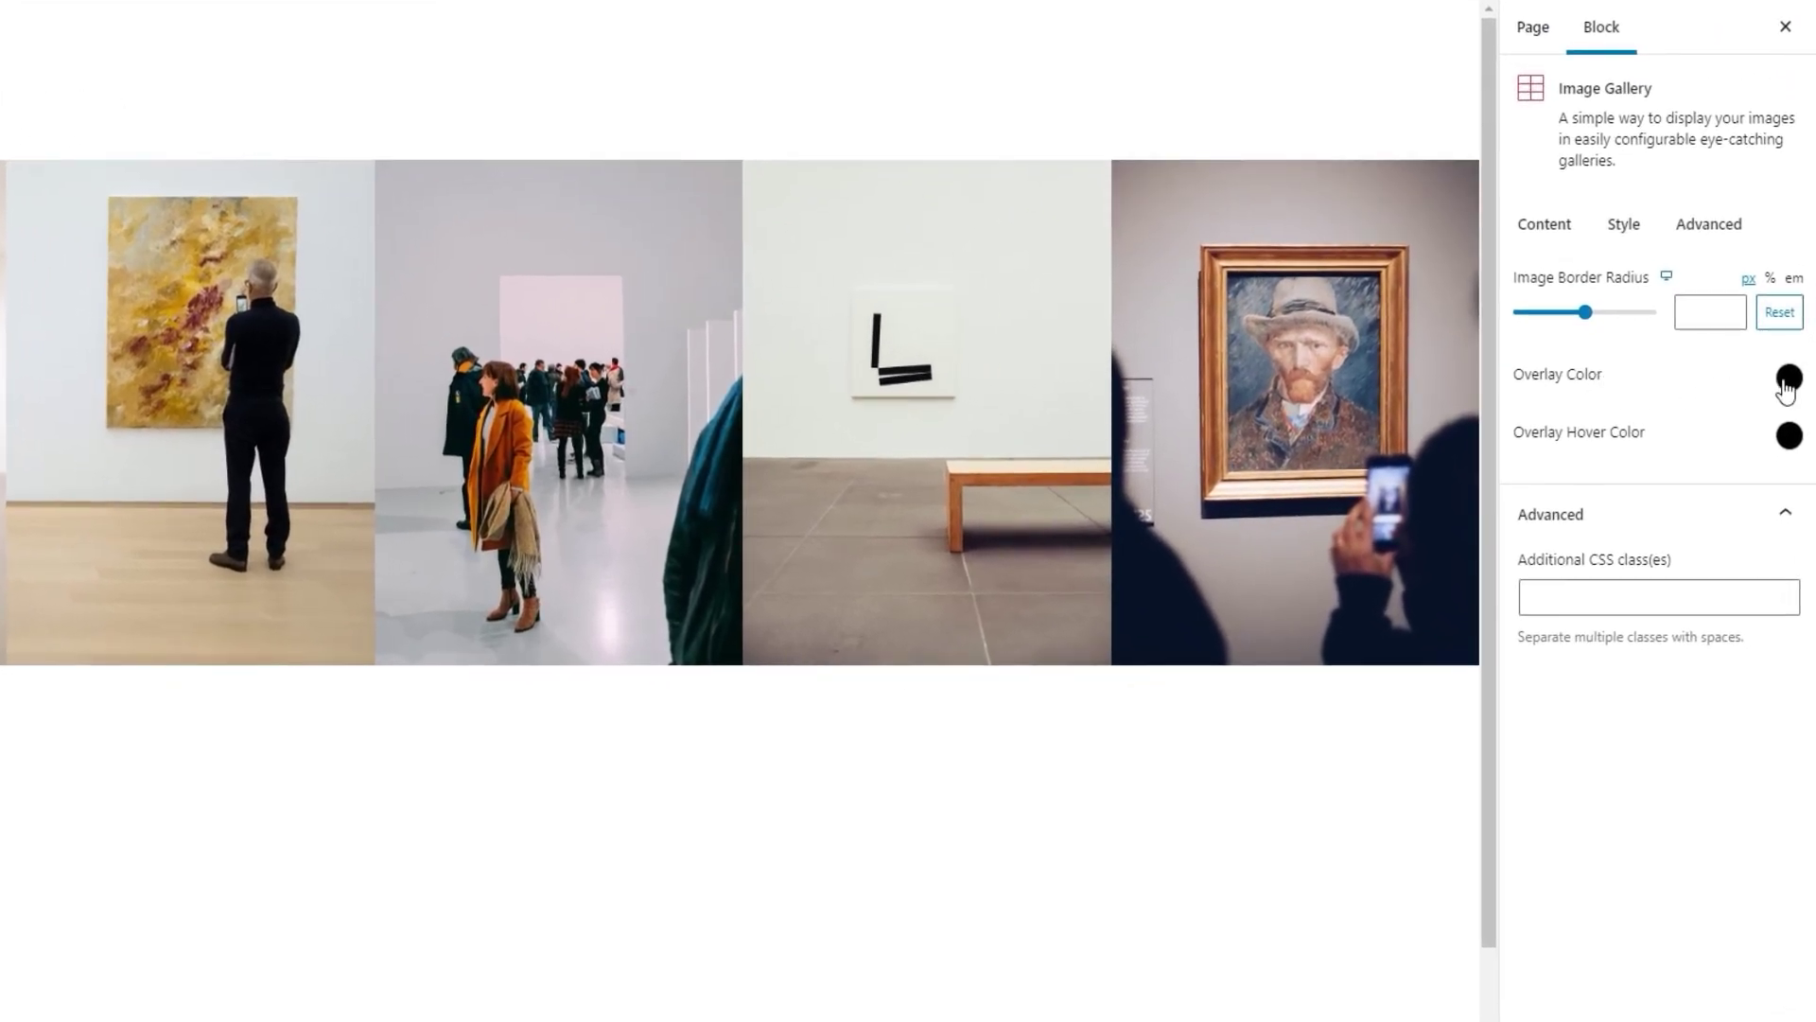
left_click(1788, 379)
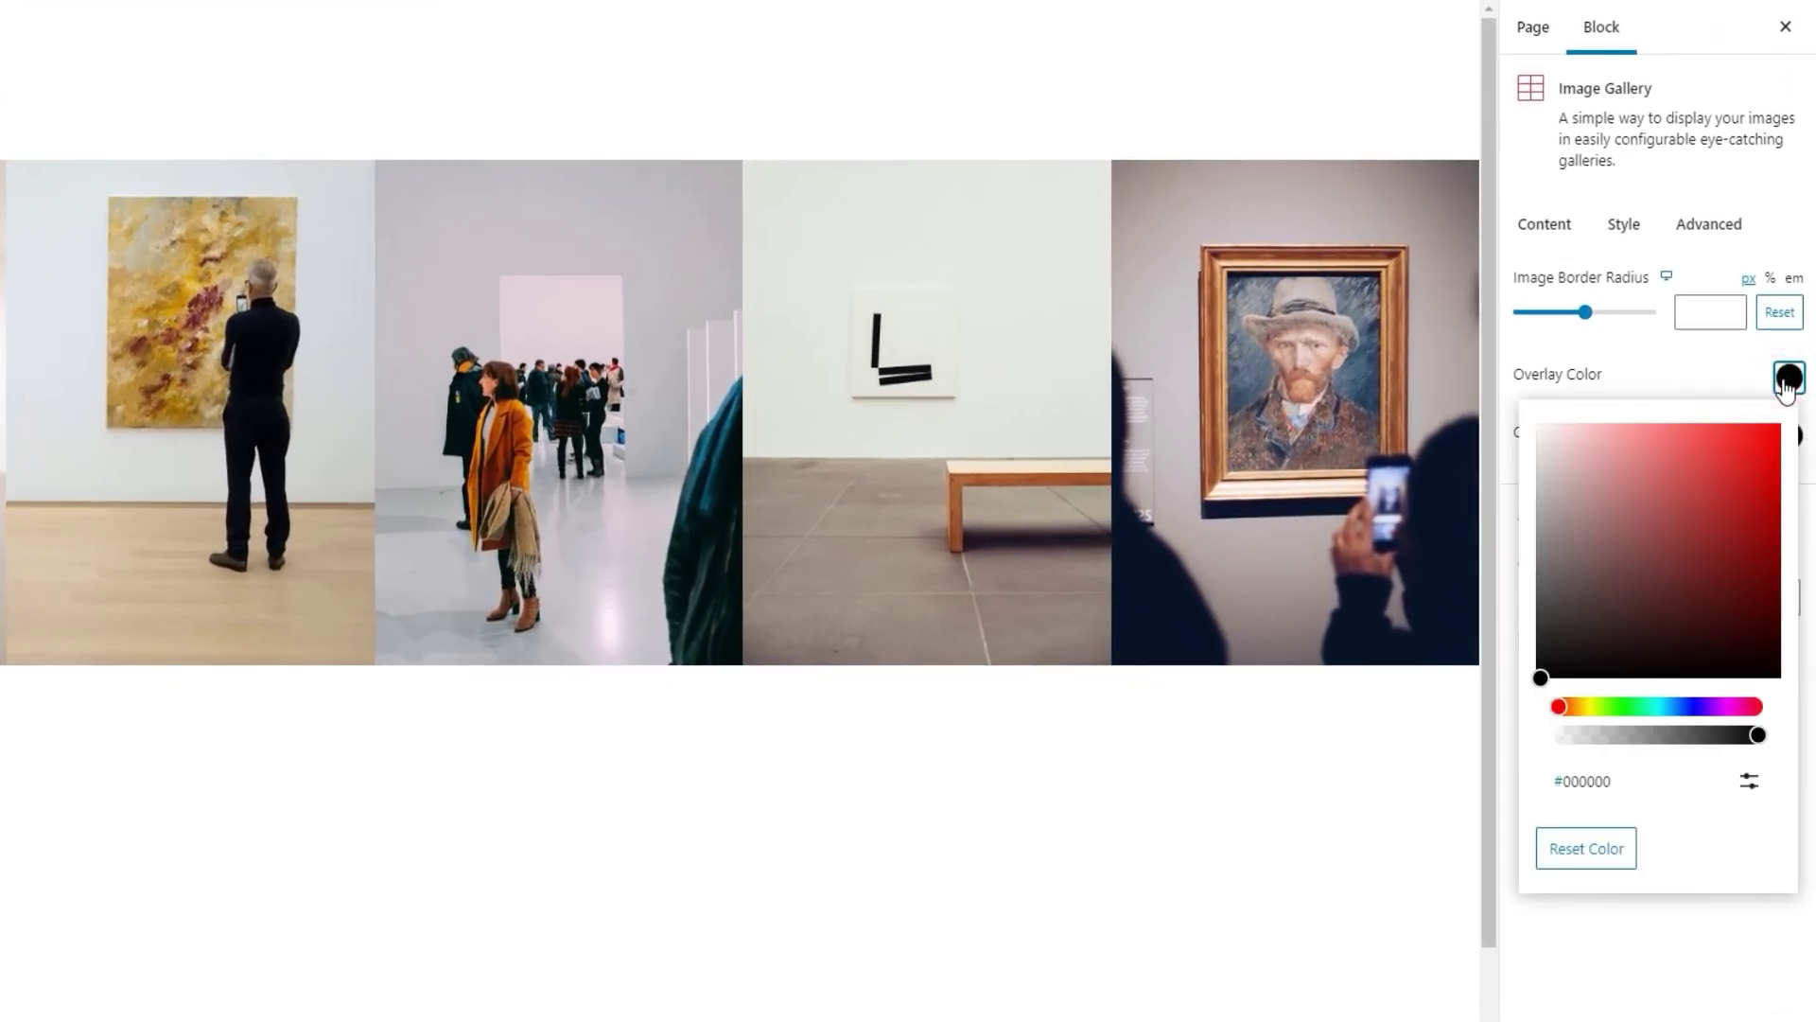
left_click(1700, 479)
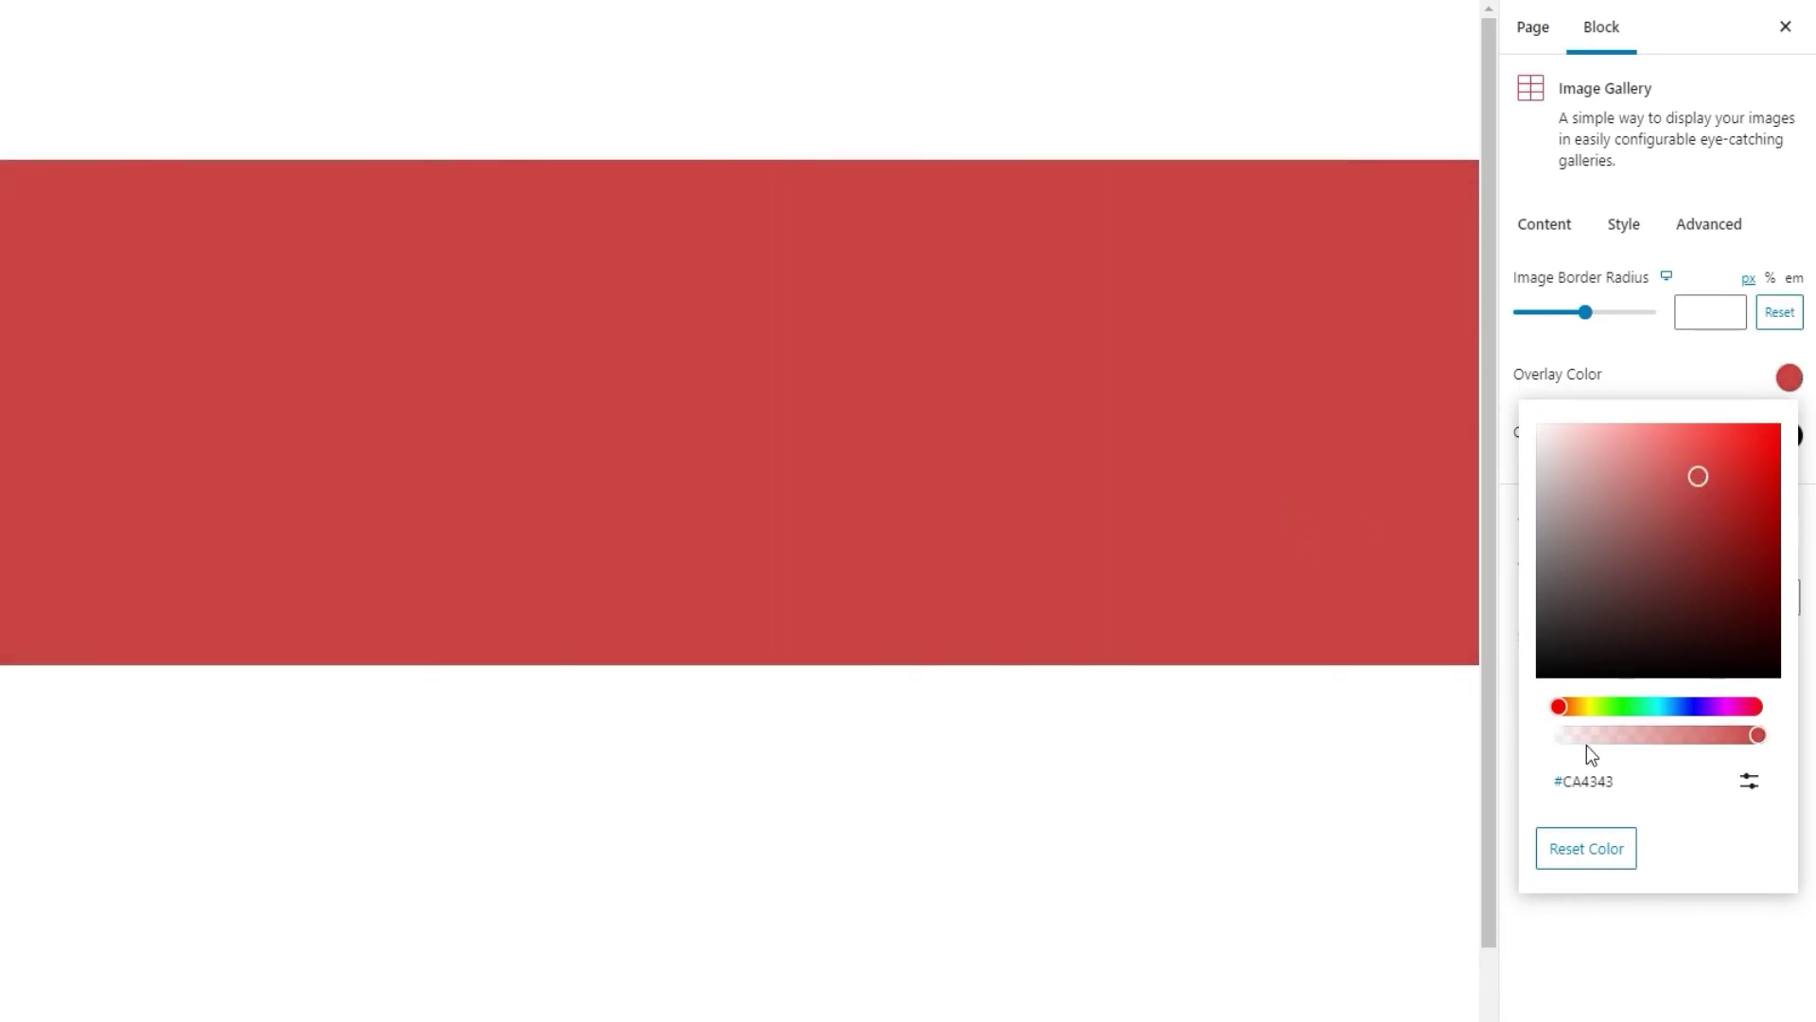
left_click(1615, 735)
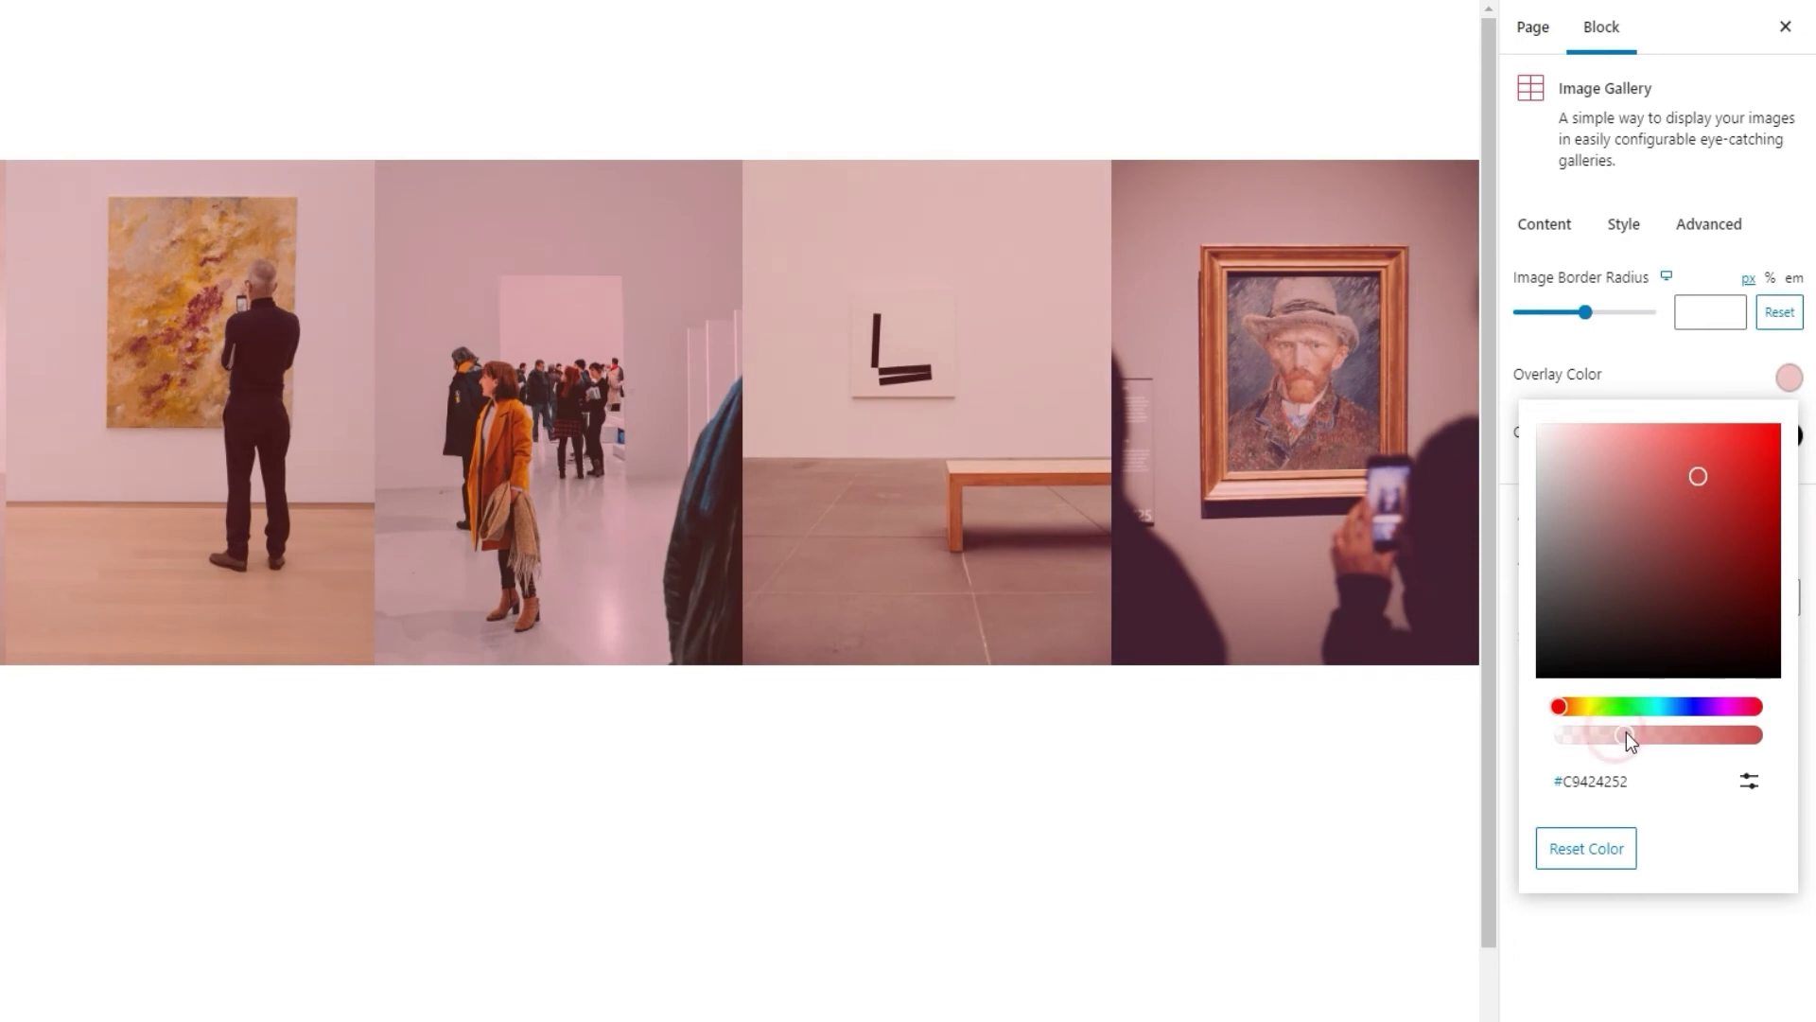
mouse_move(1625, 734)
left_mouse_down()
mouse_move(1655, 735)
mouse_move(1635, 738)
left_mouse_up()
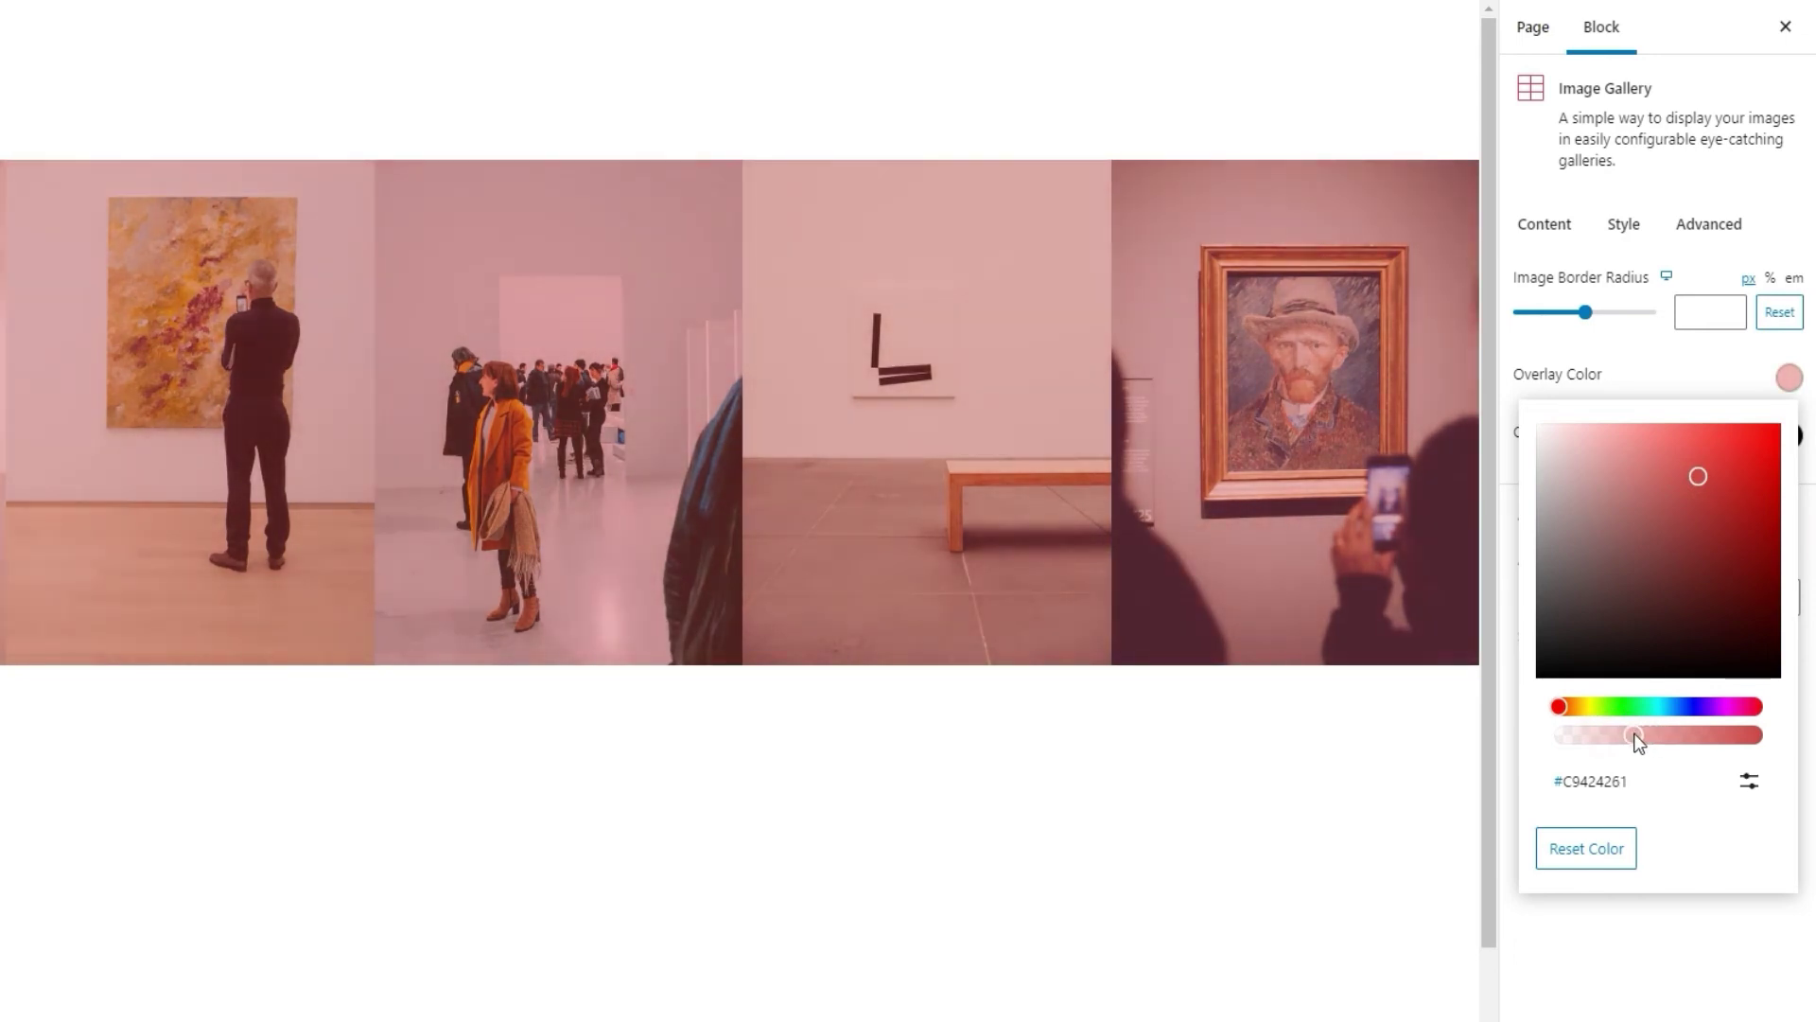
left_click(1605, 851)
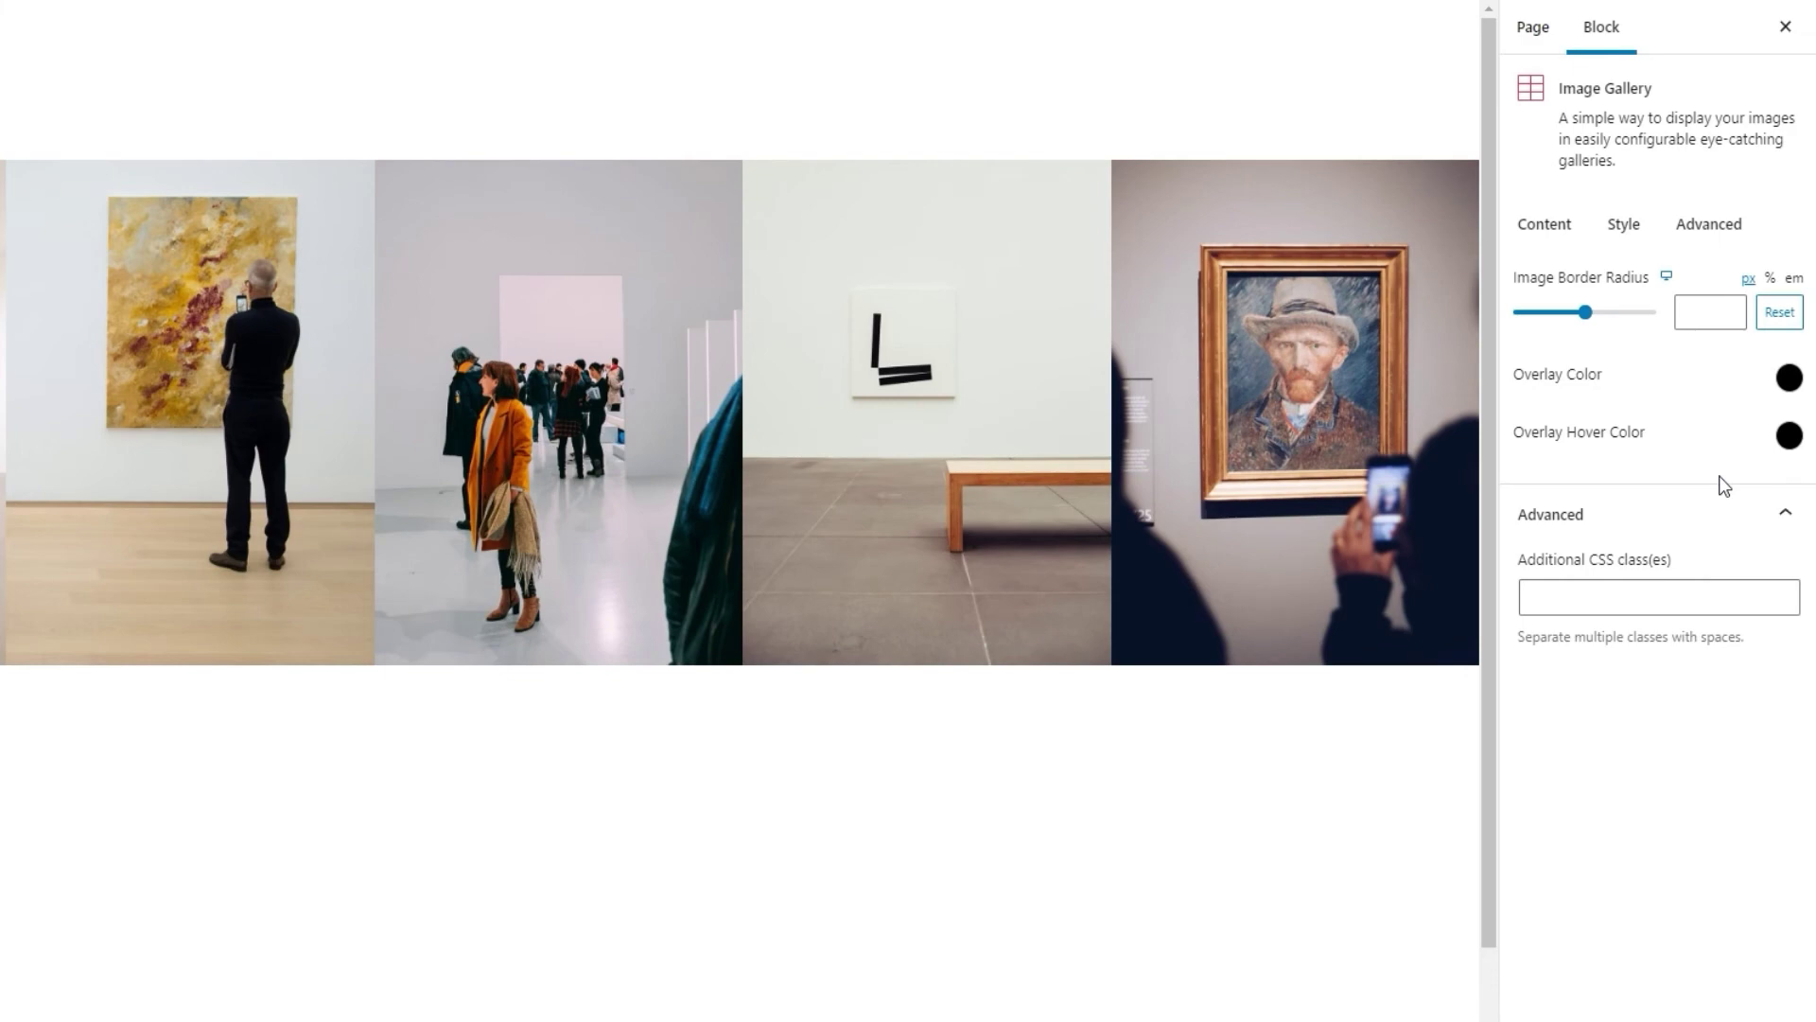
Step: Set the Overlay Hover Color to hex #1f1f1f1a after trying a low-opacity red
left_click(1784, 437)
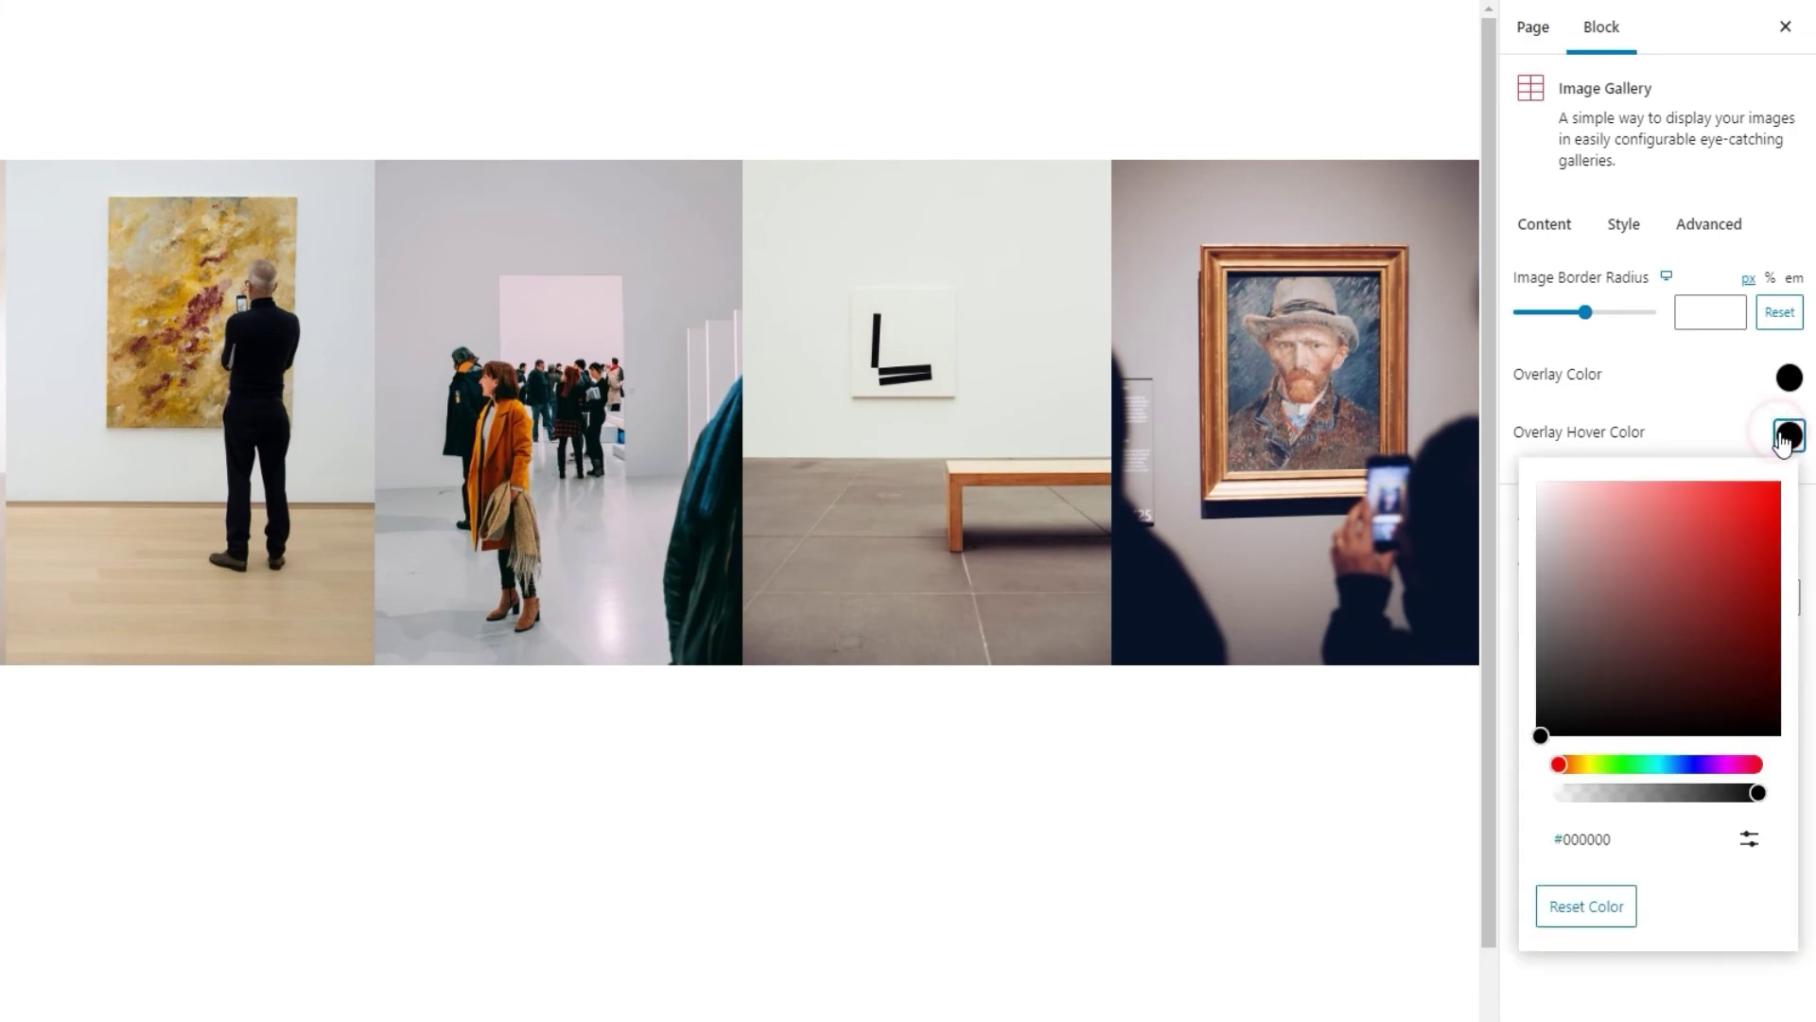
left_click(1681, 526)
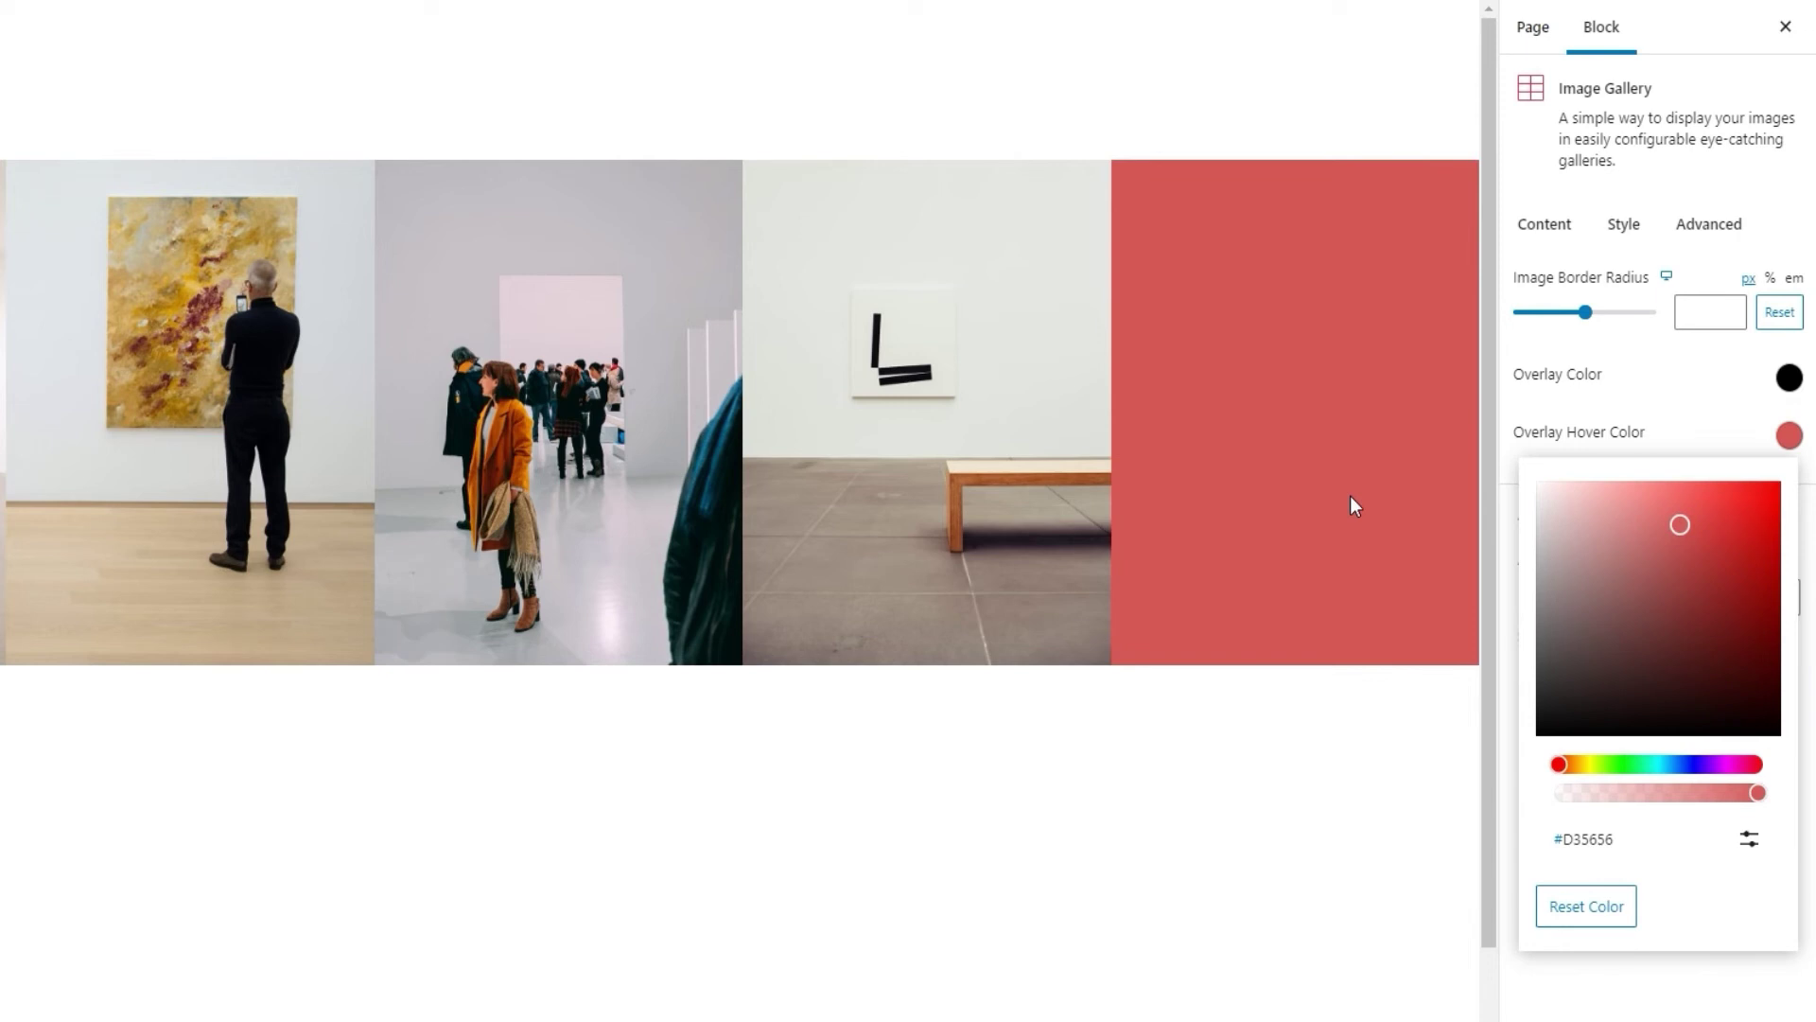
left_click(1637, 792)
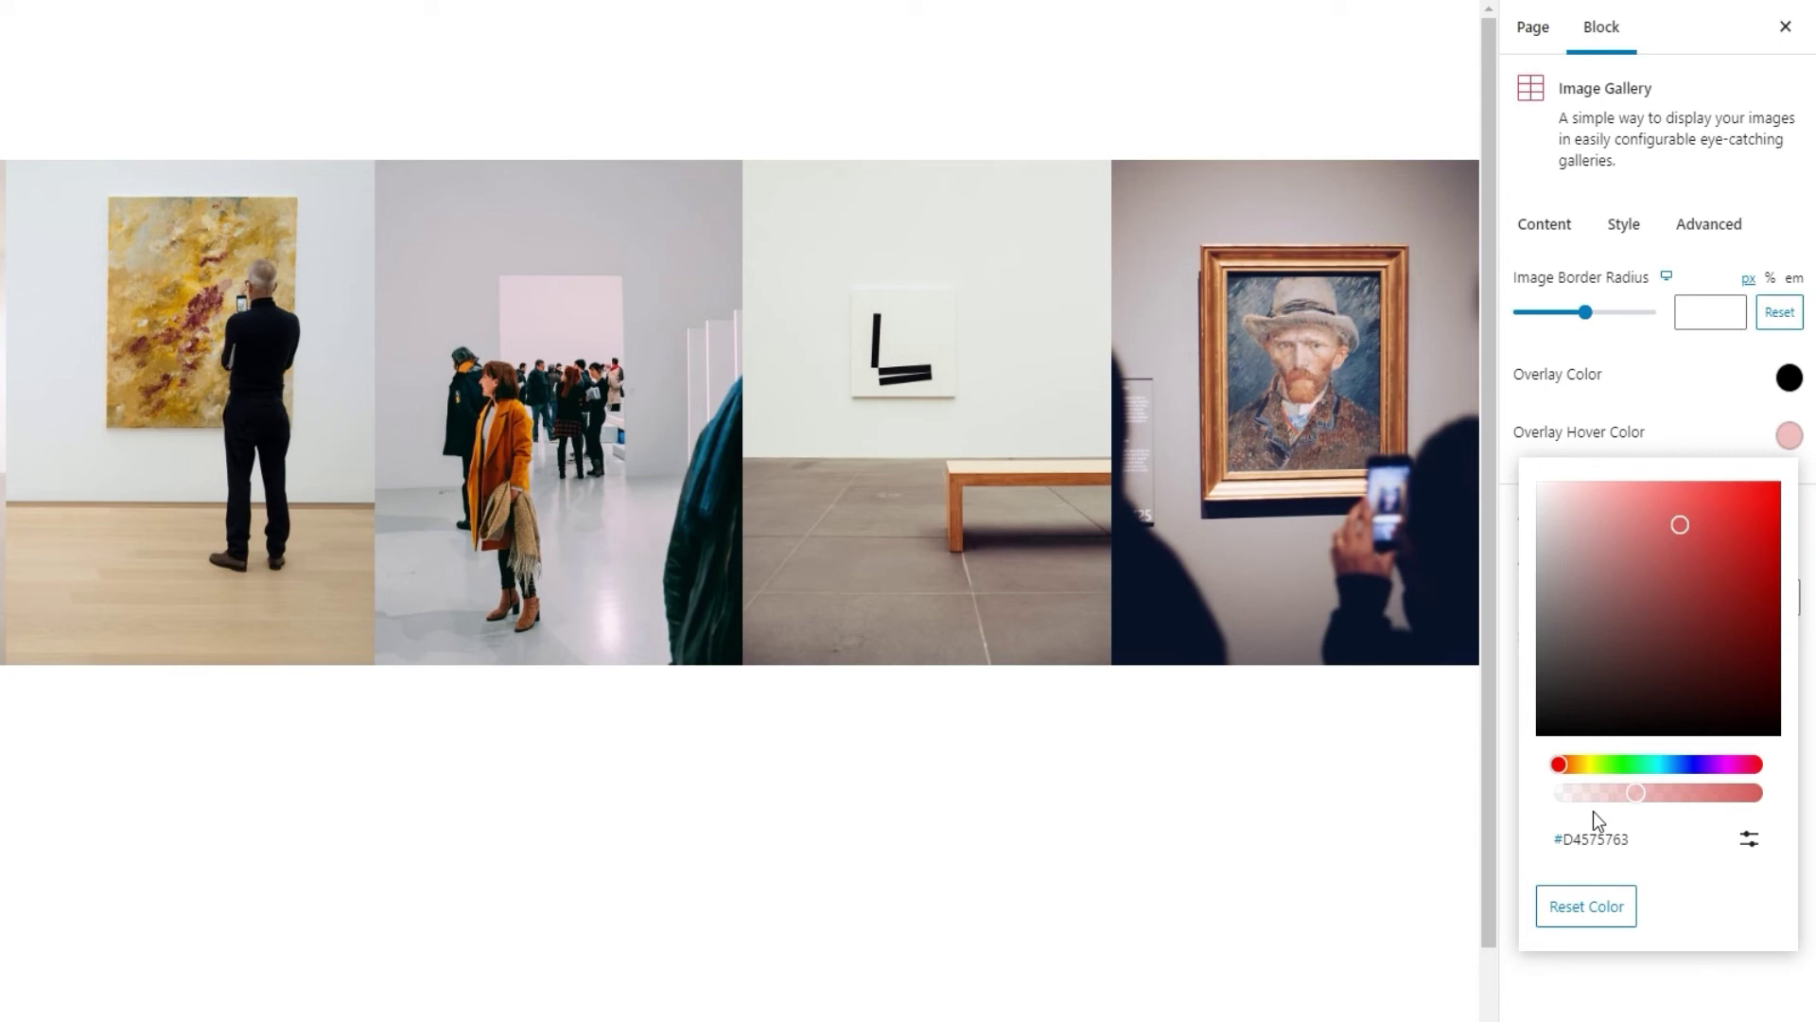
left_click(1748, 845)
double_click(1646, 937)
type("1")
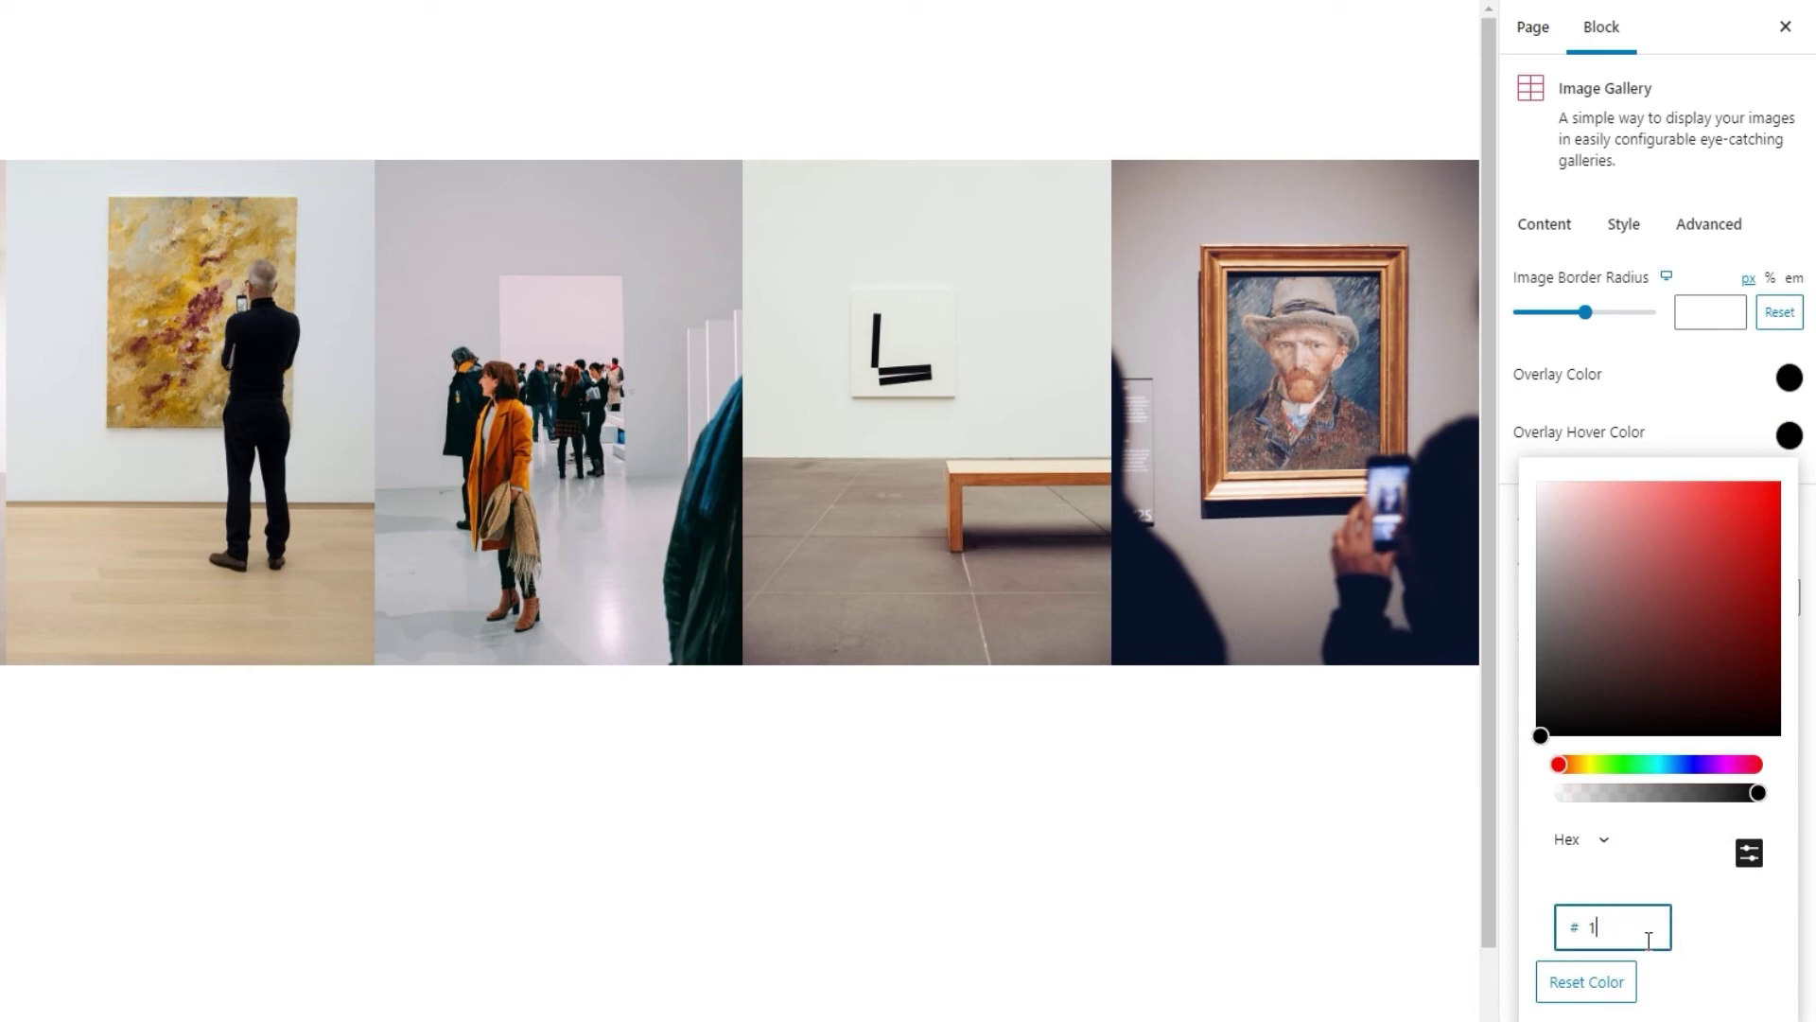
type("f1f1f")
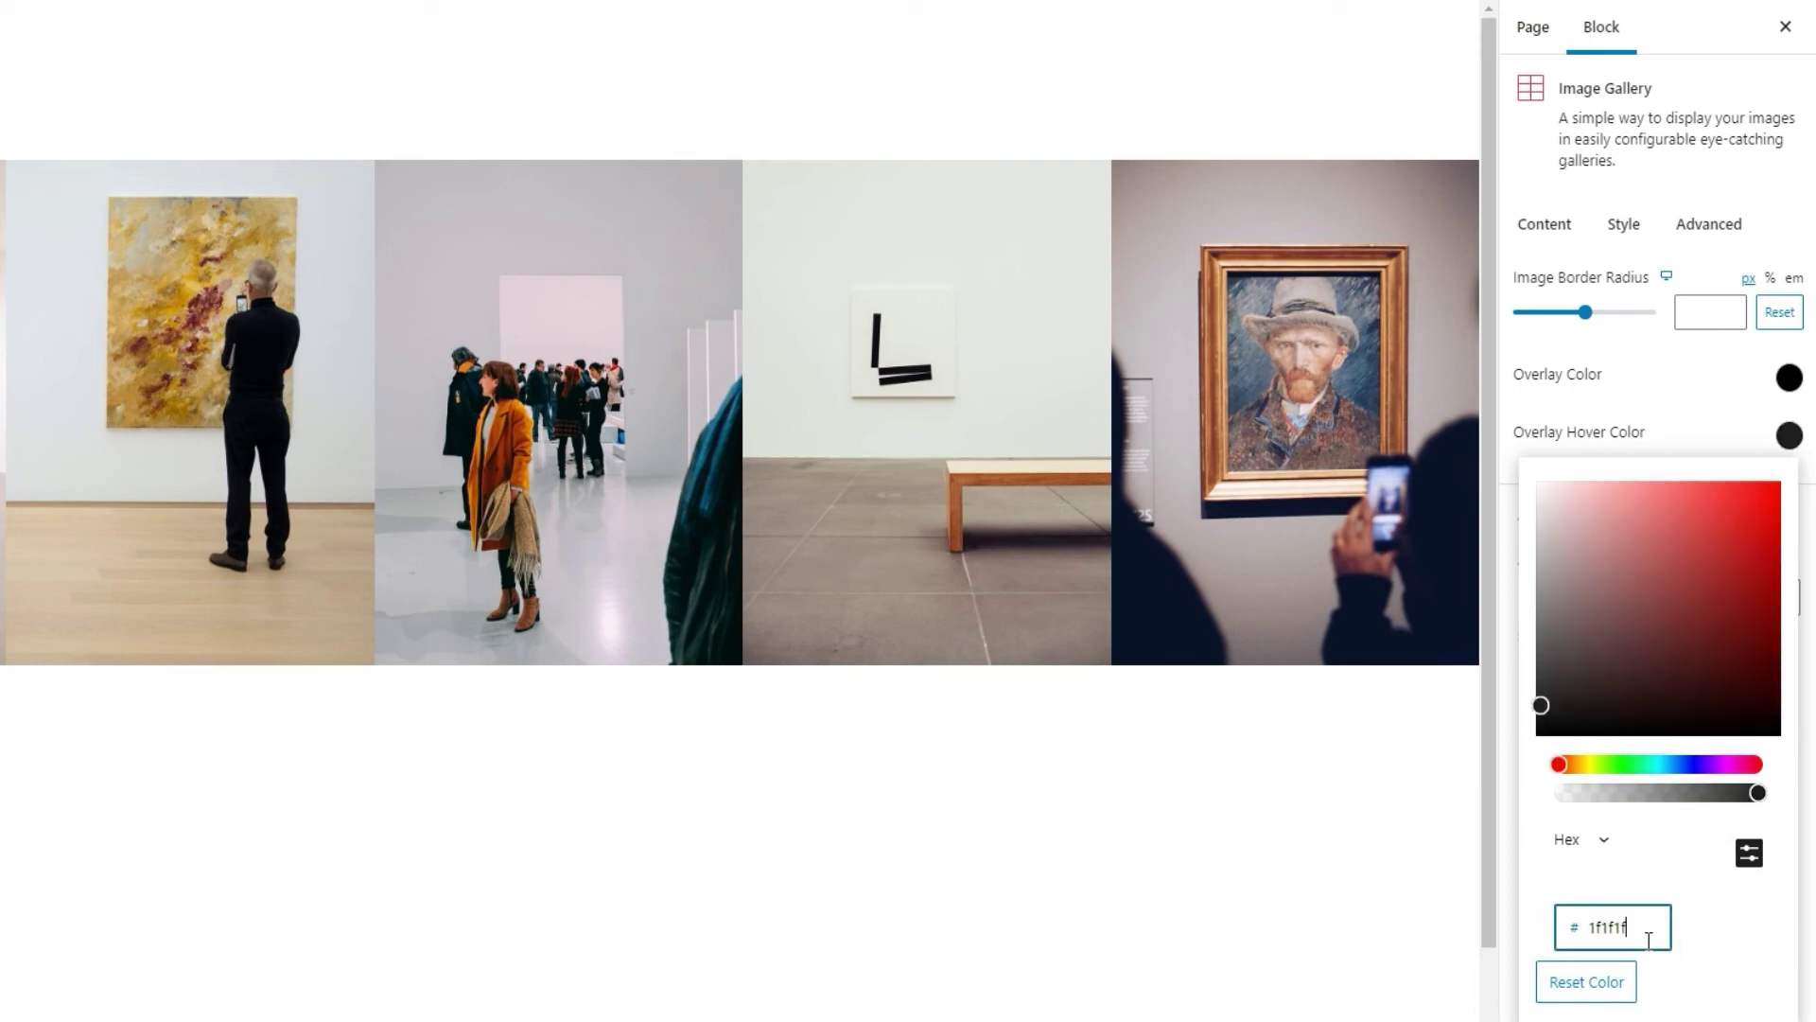
type("1a")
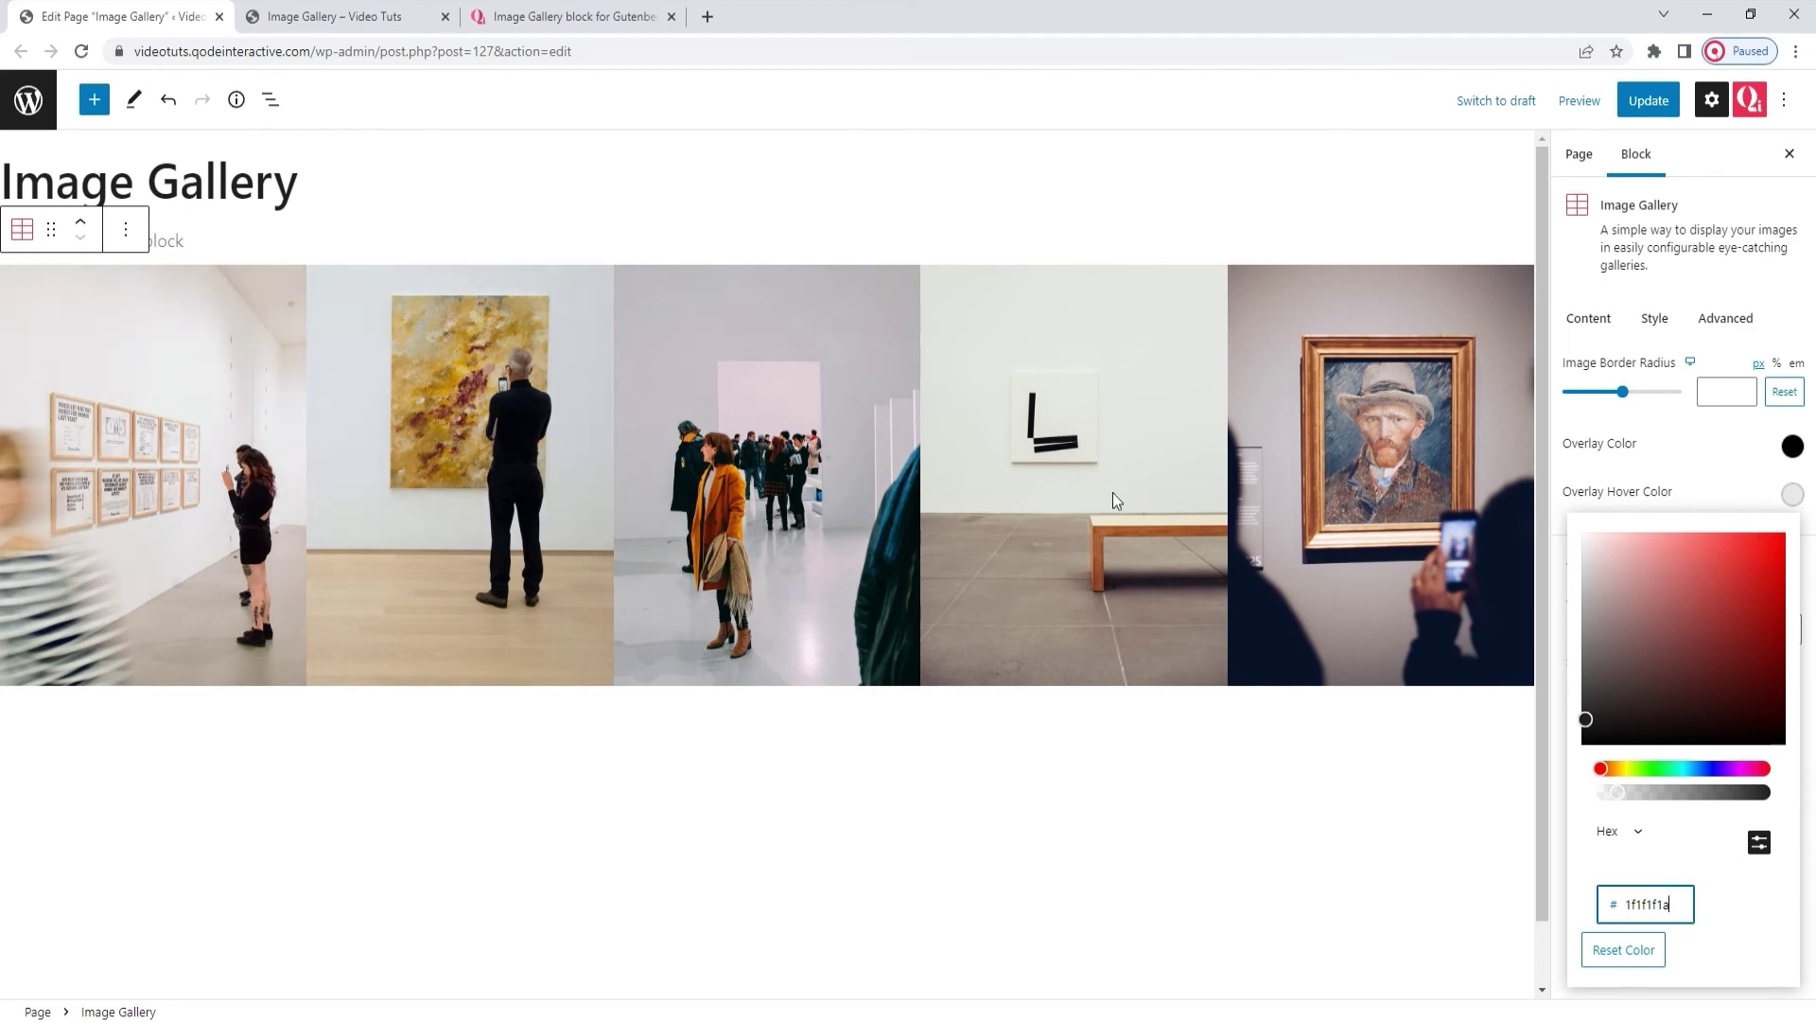
left_click(1793, 493)
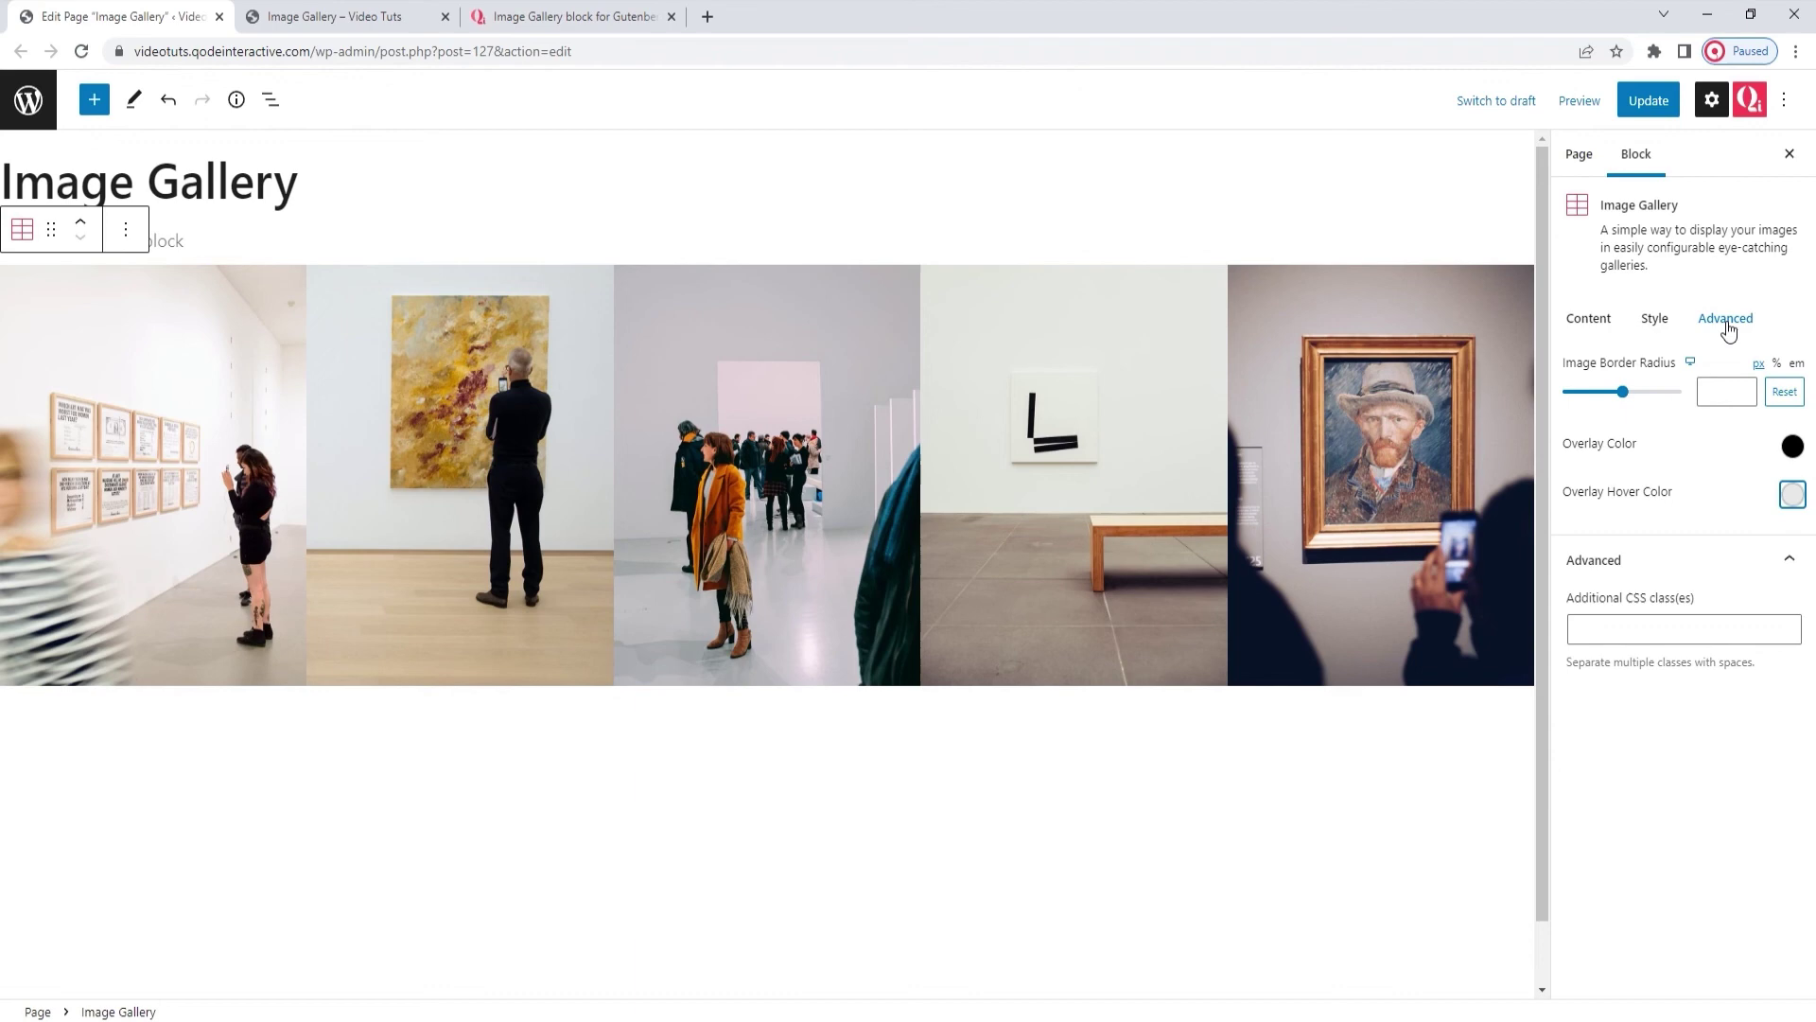
left_click(1726, 320)
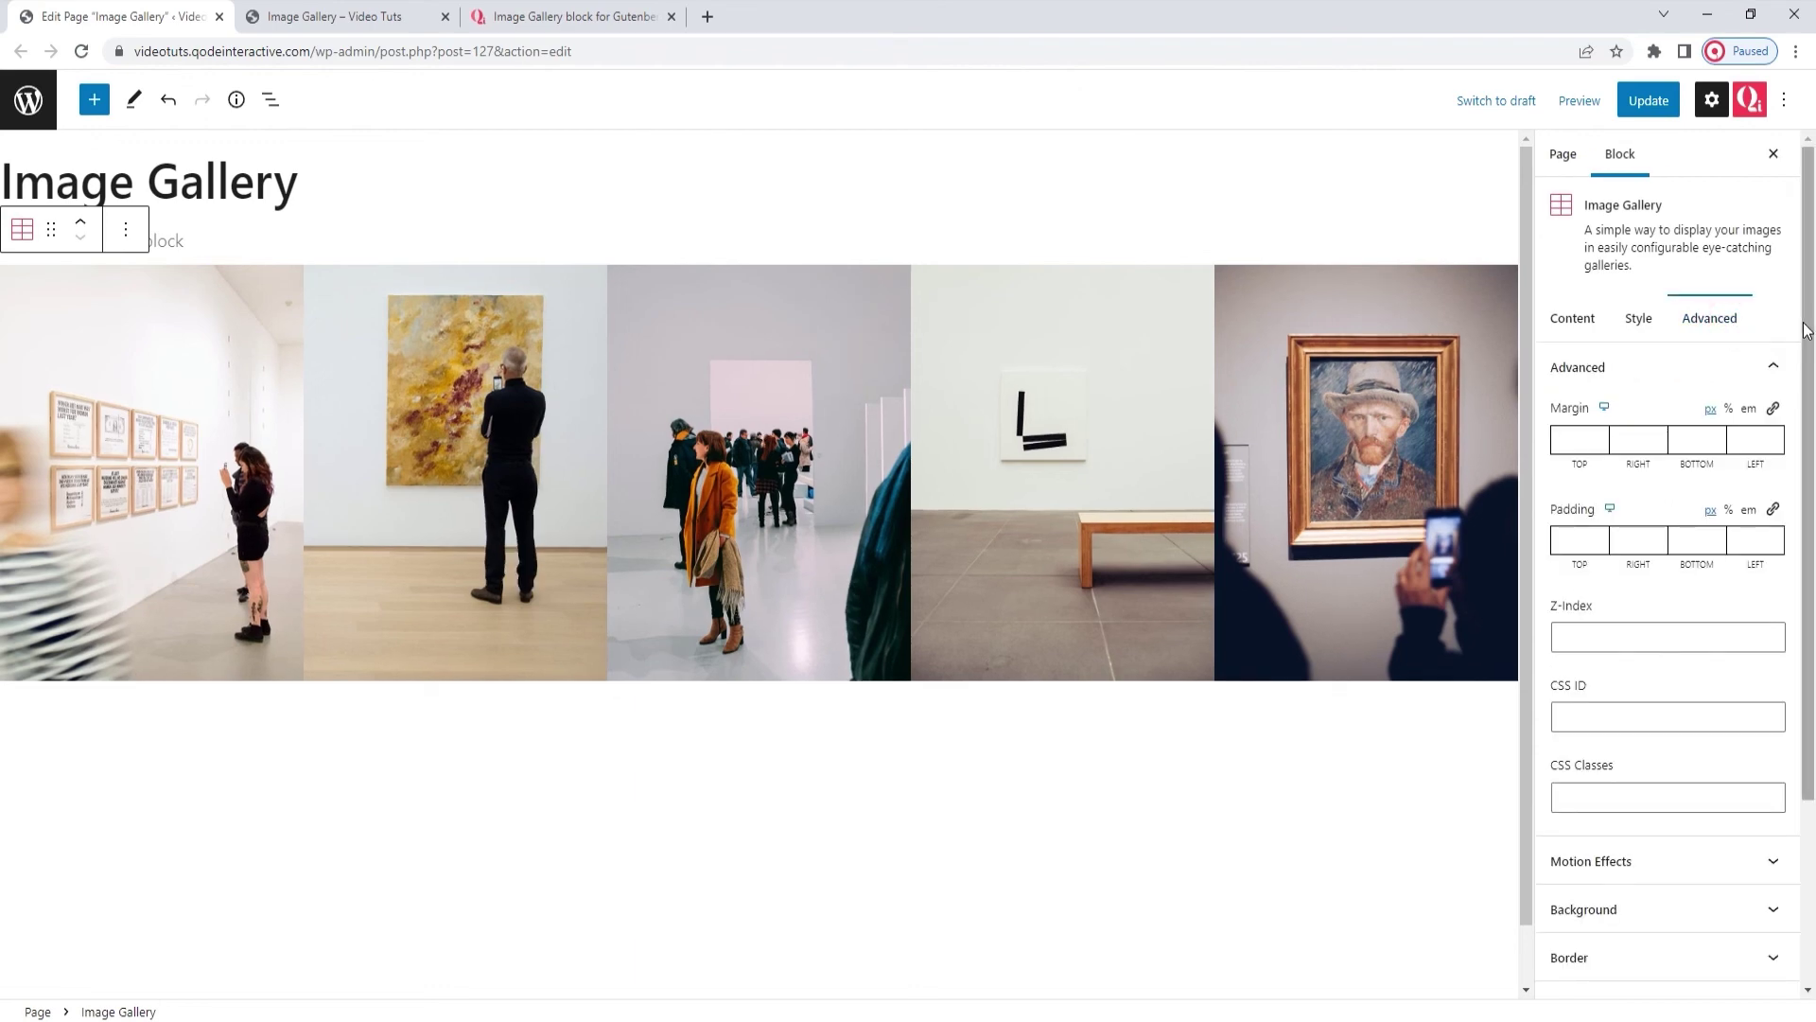
Step: Scroll through the gallery block's Advanced panels: margin, padding, Z-index and CSS classes
left_click_drag(1807, 329, 1815, 519)
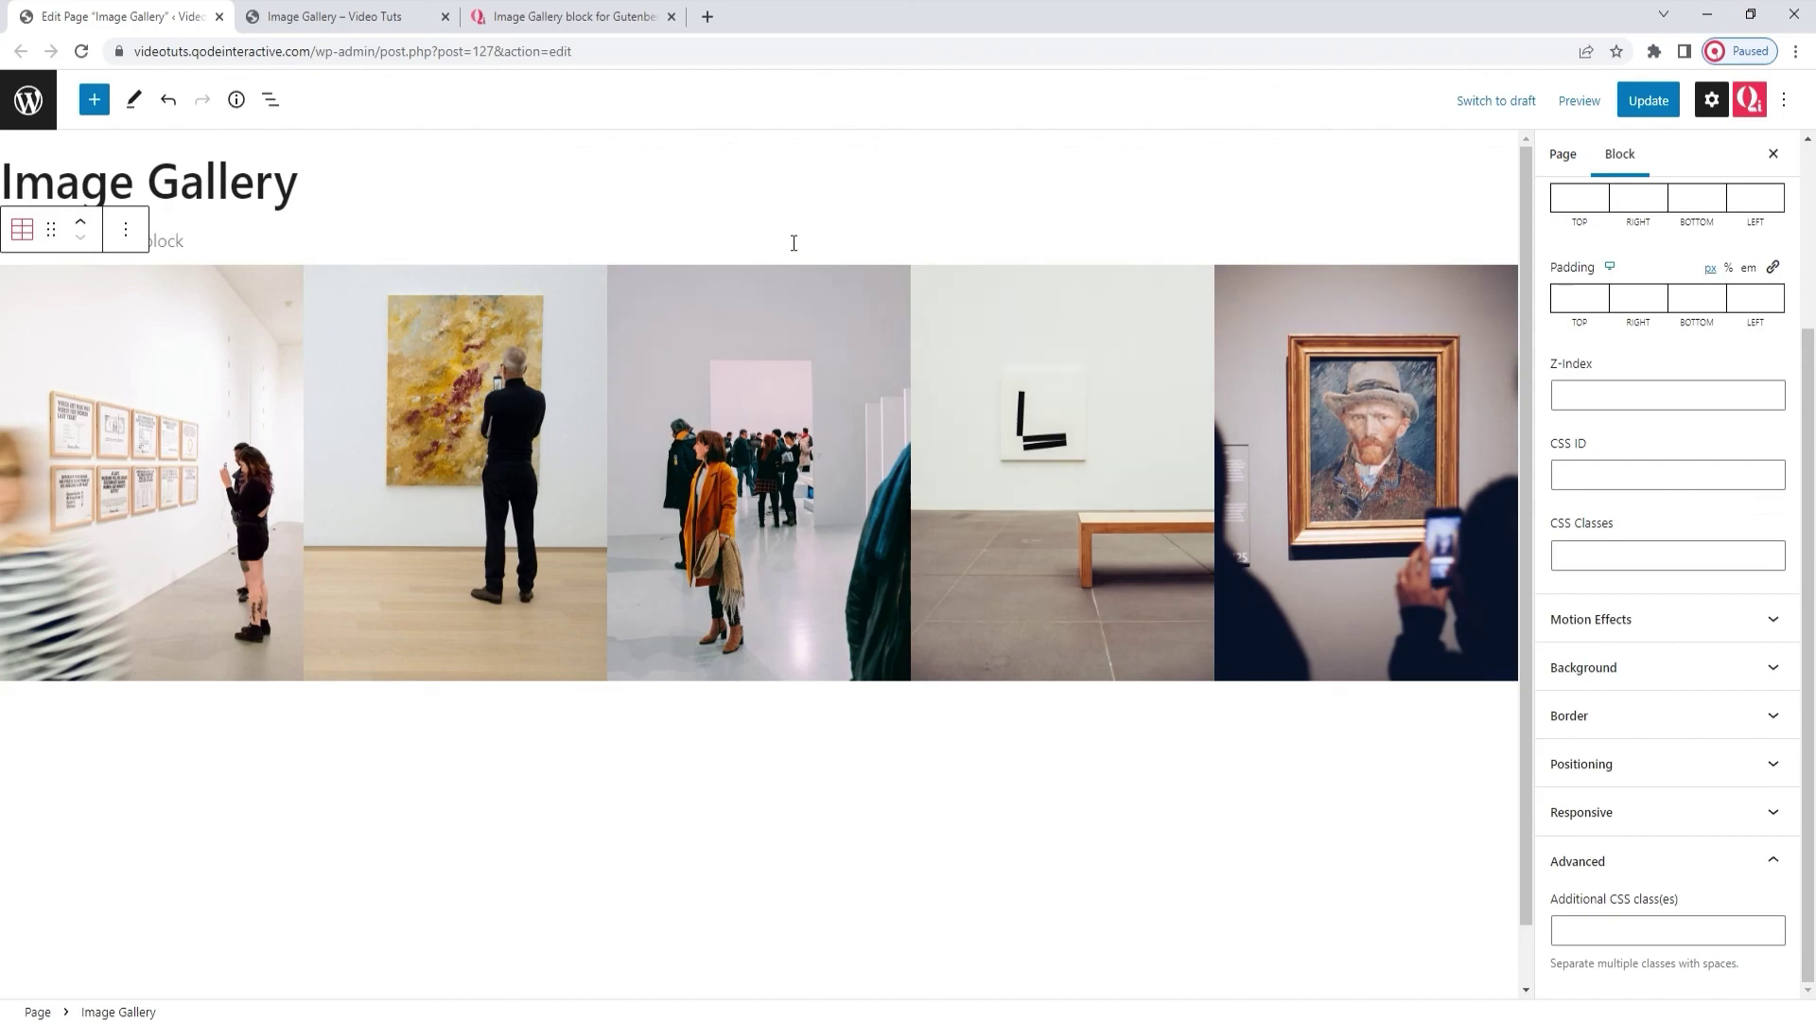
left_click(568, 17)
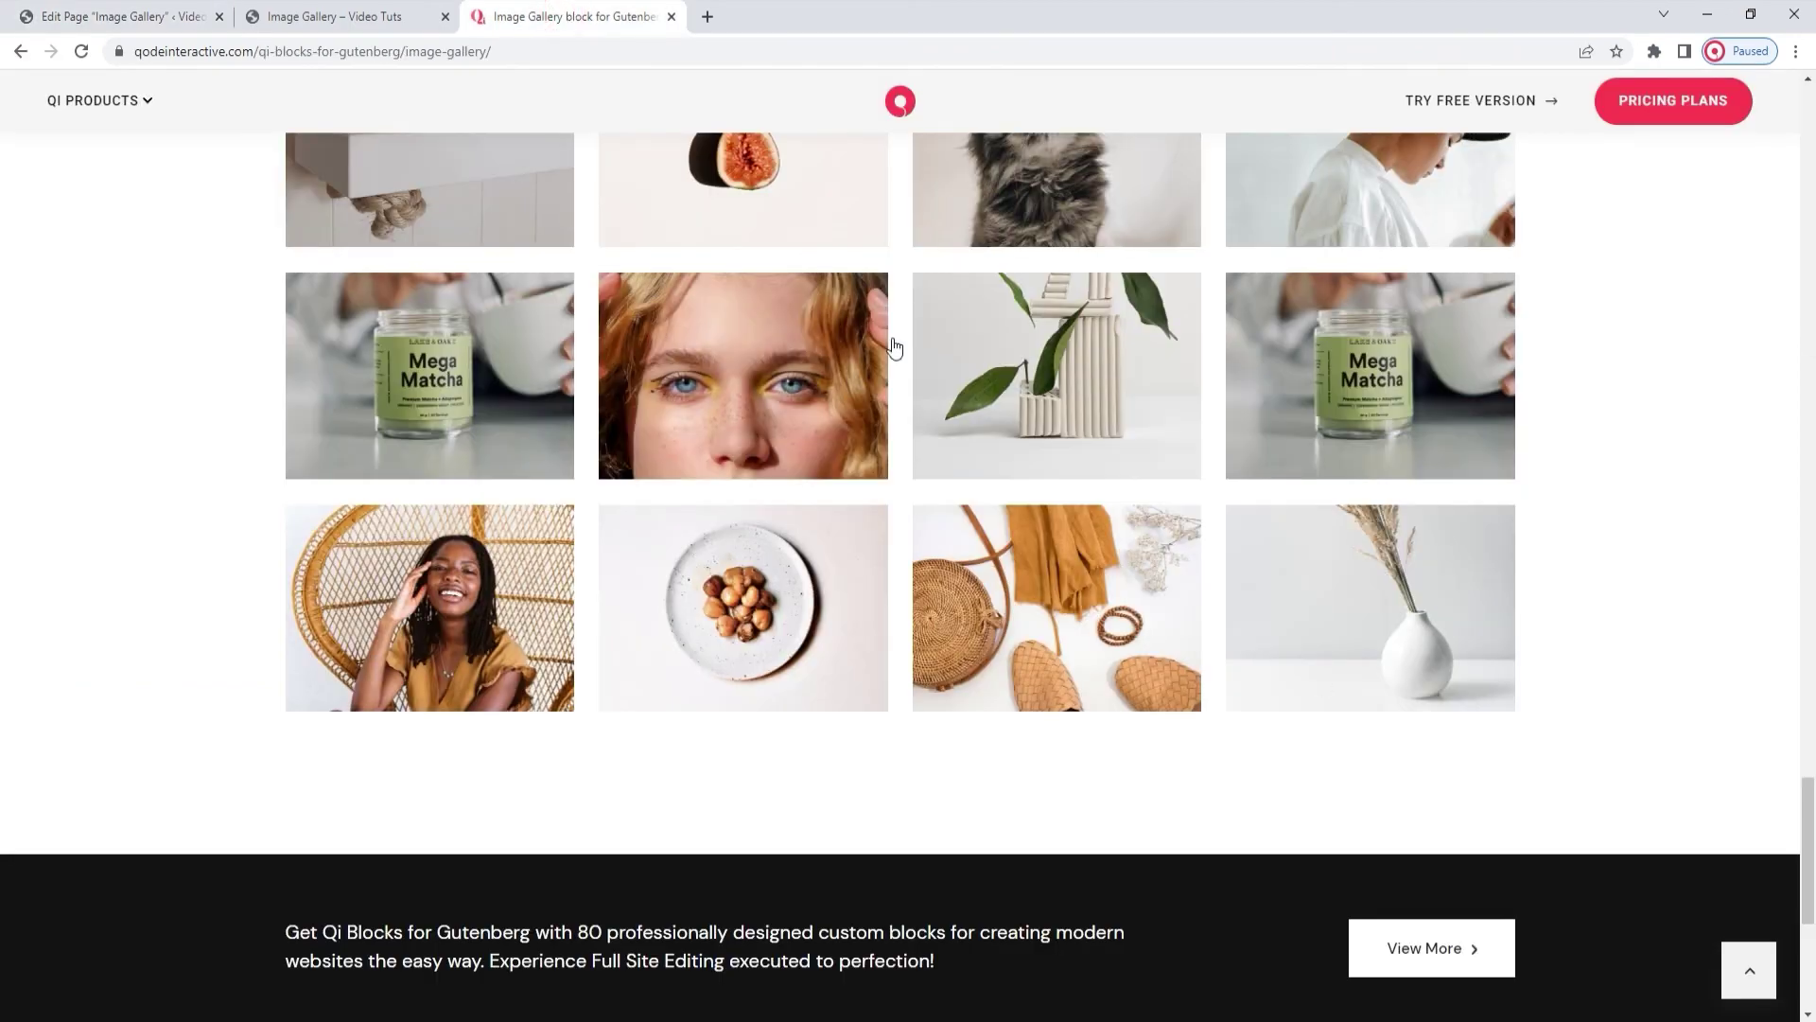
Step: Return to the top of the Qi Blocks Image Gallery demo page, then scroll to its gallery examples
left_click(1775, 966)
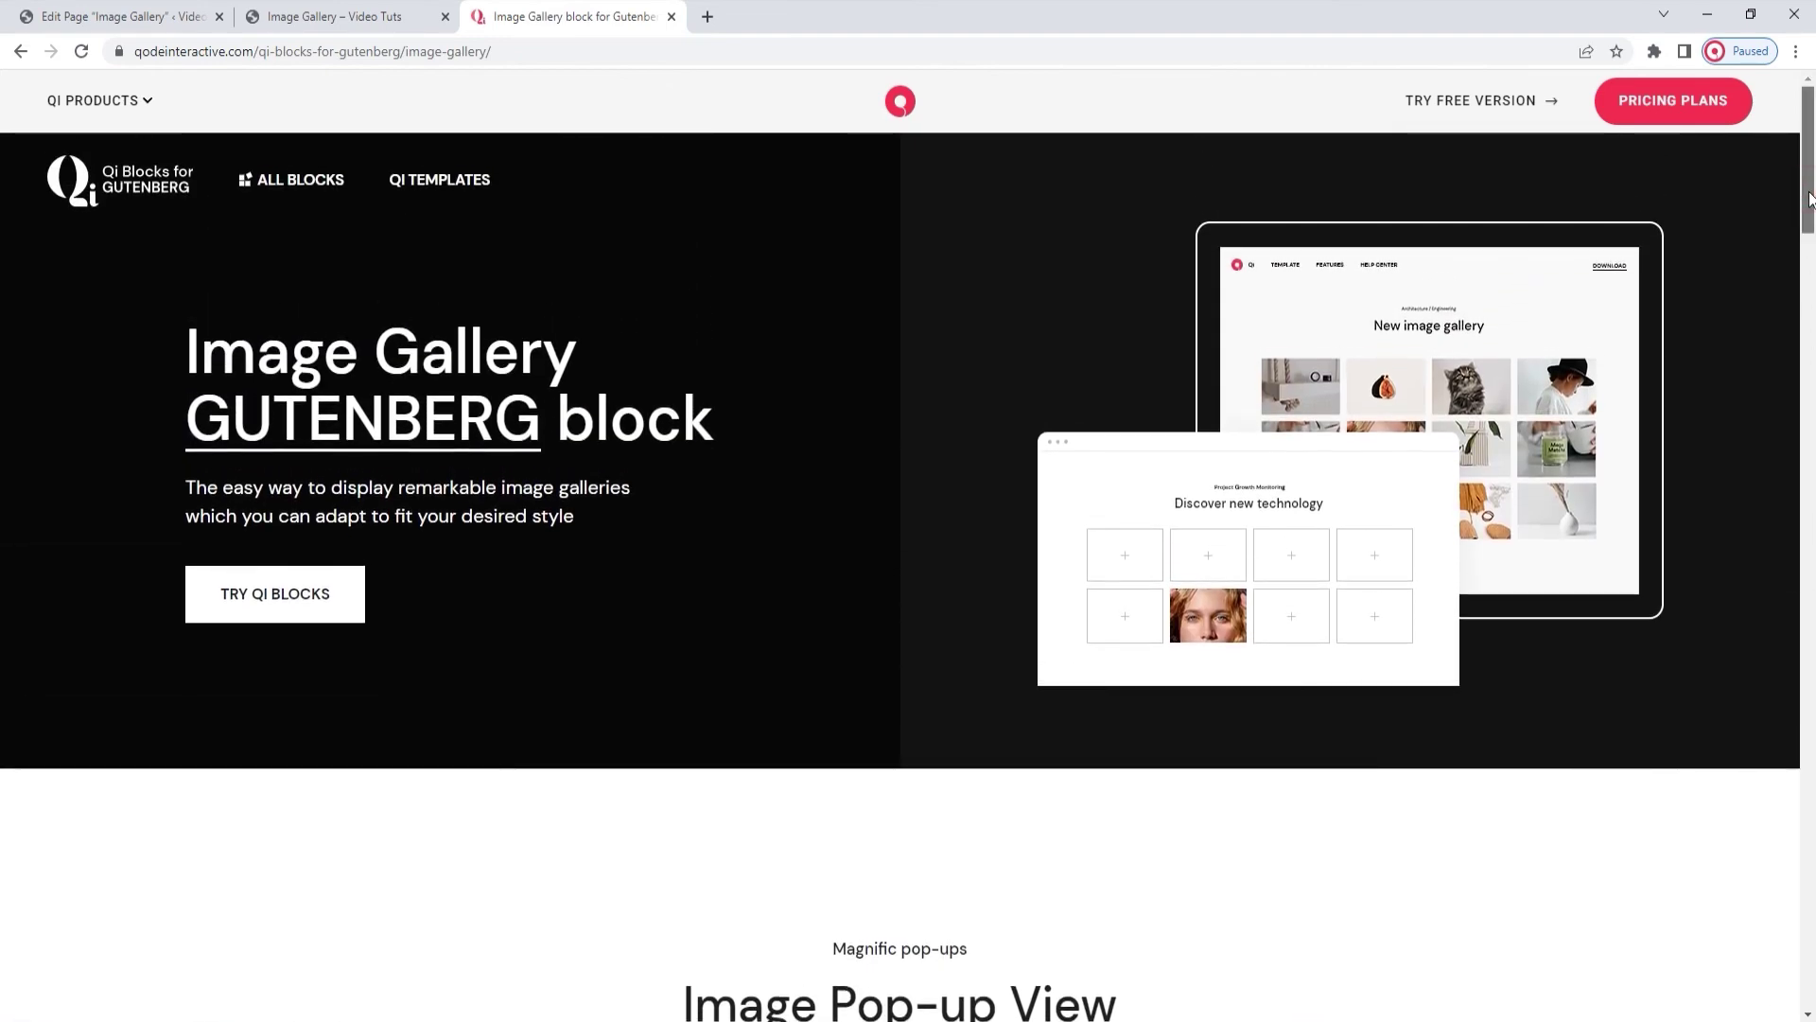
left_click_drag(1810, 199, 1811, 889)
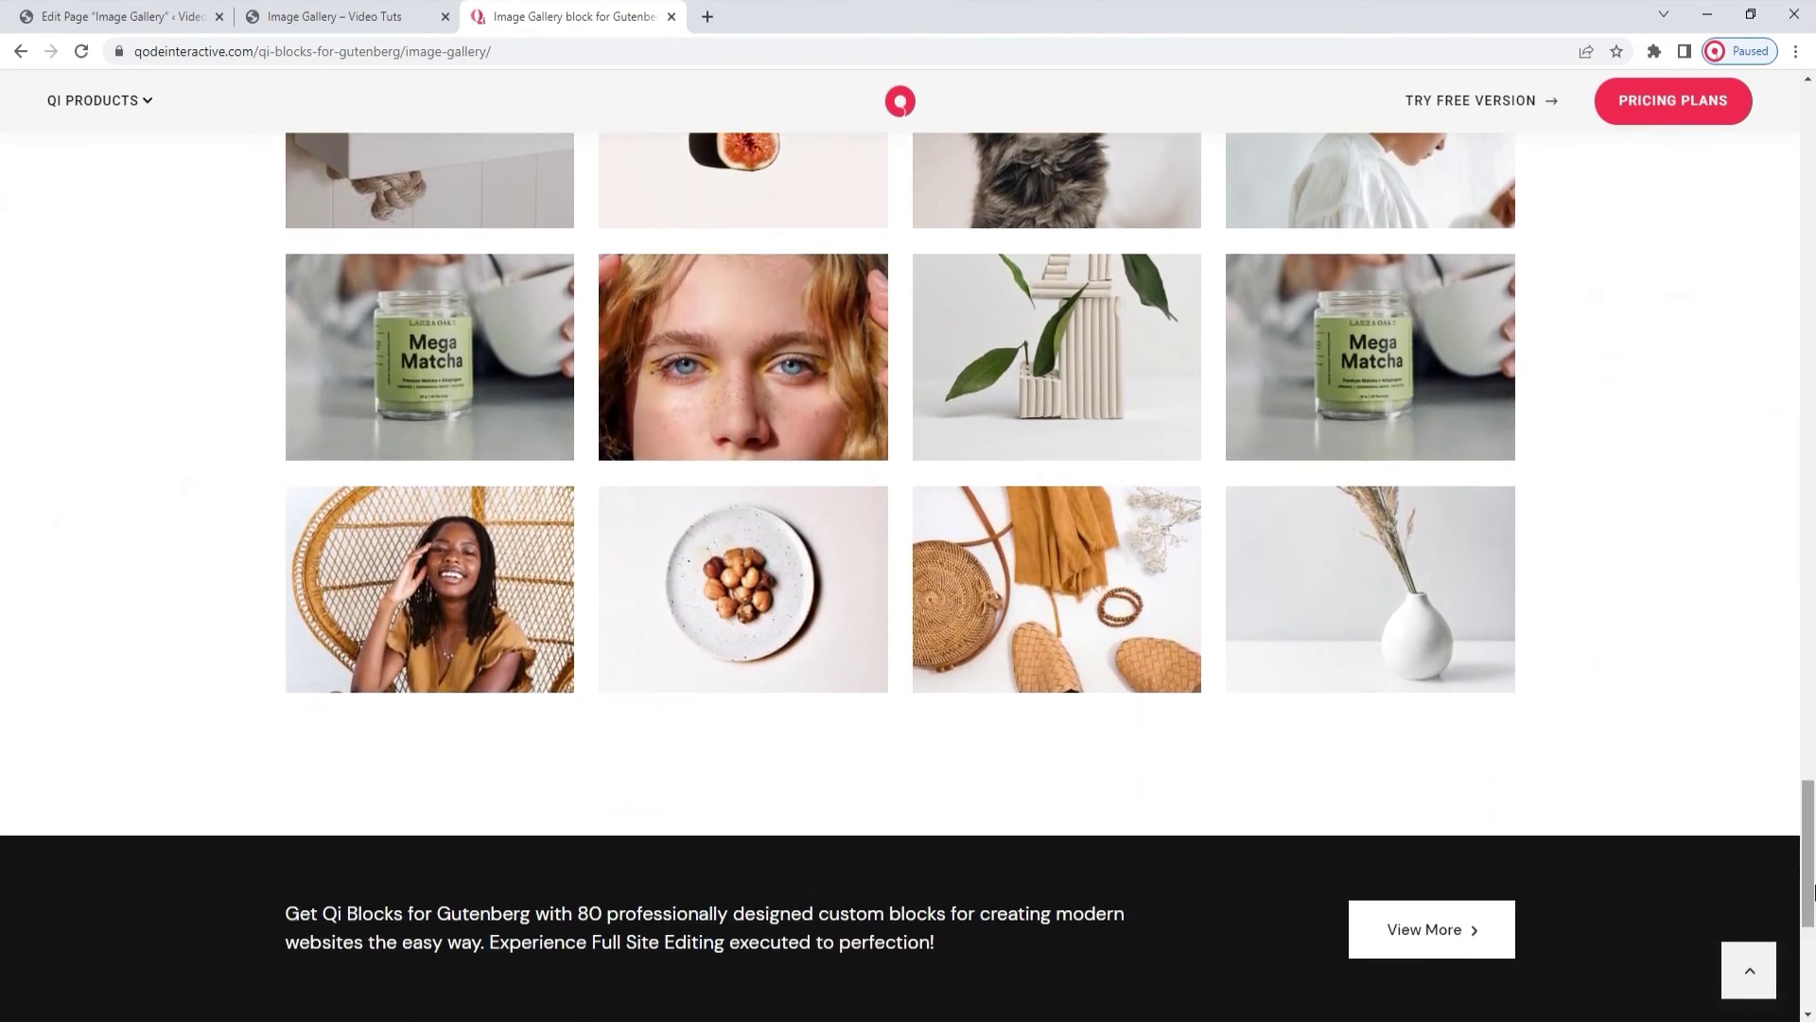